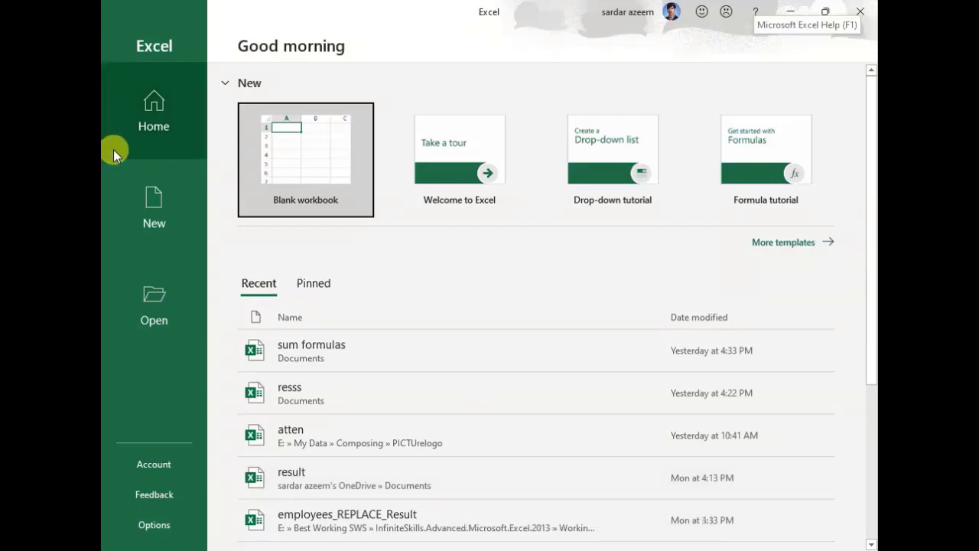
Search the online templates for "income statement" and create a workbook from the Income statement 1 year template
click(127, 205)
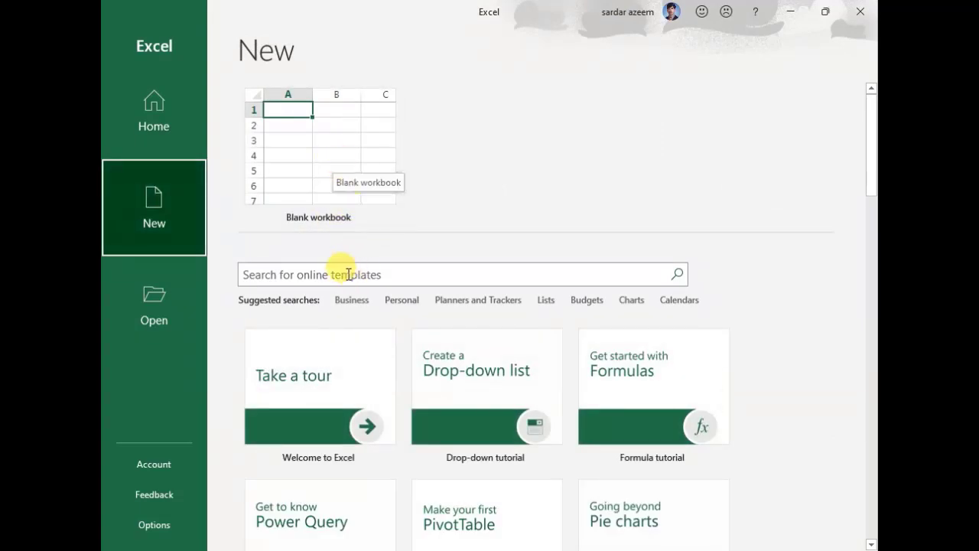
click(316, 274)
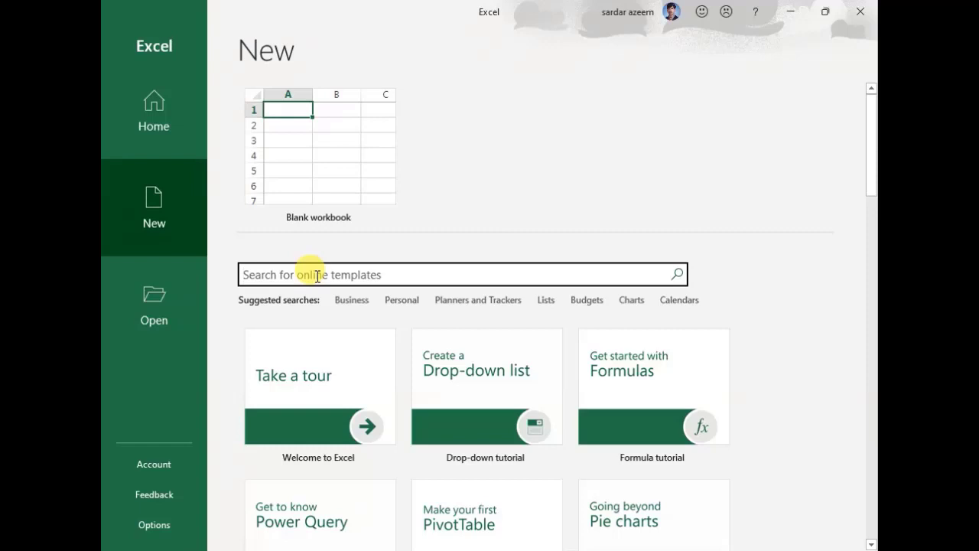
text(inc)
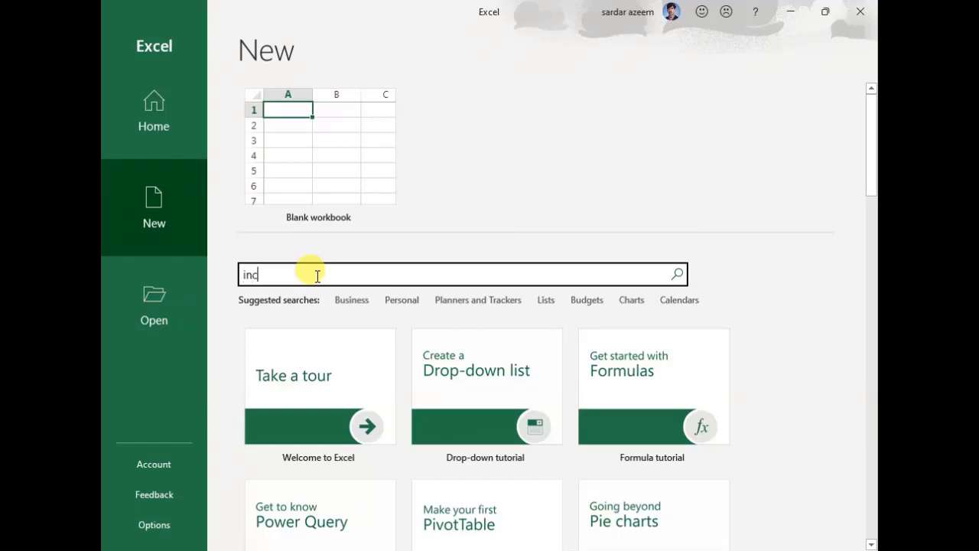
text(ome statement)
key(Return)
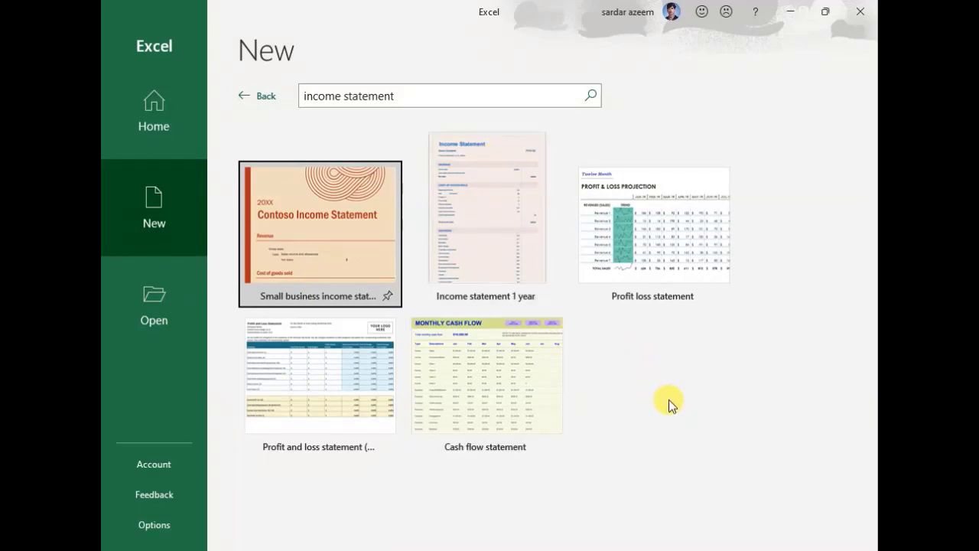
click(470, 205)
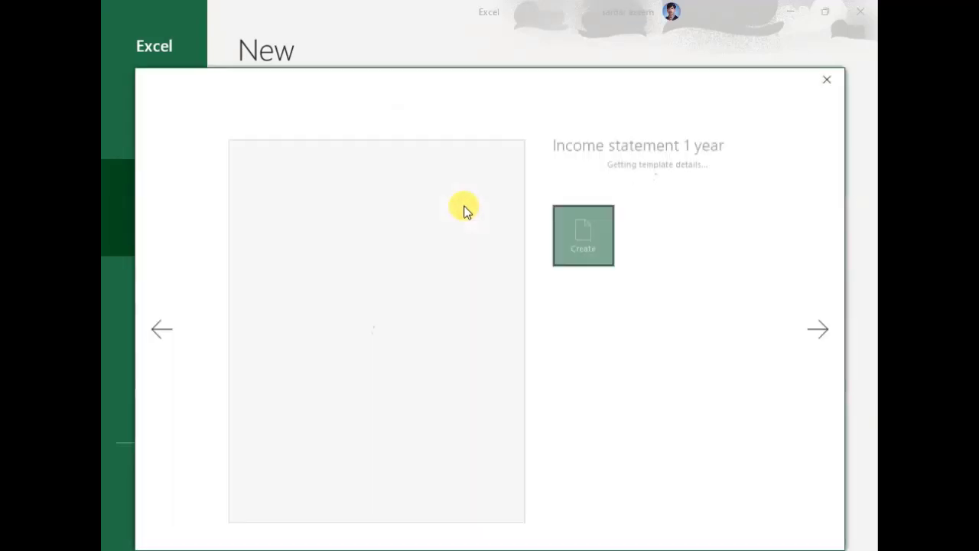
click(571, 330)
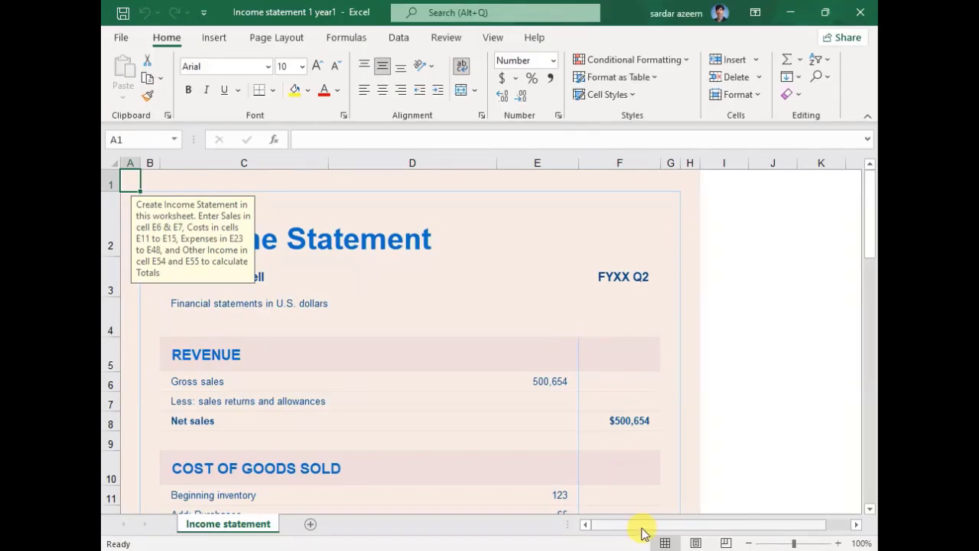
Replace the placeholder name in cell C3 under the Income Statement title with "PICT Computer College"
click(417, 310)
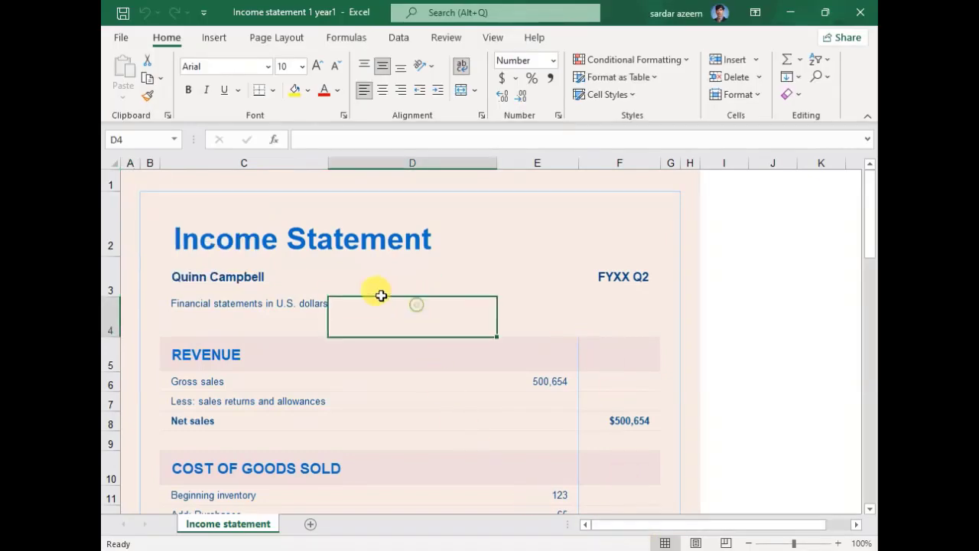
click(264, 246)
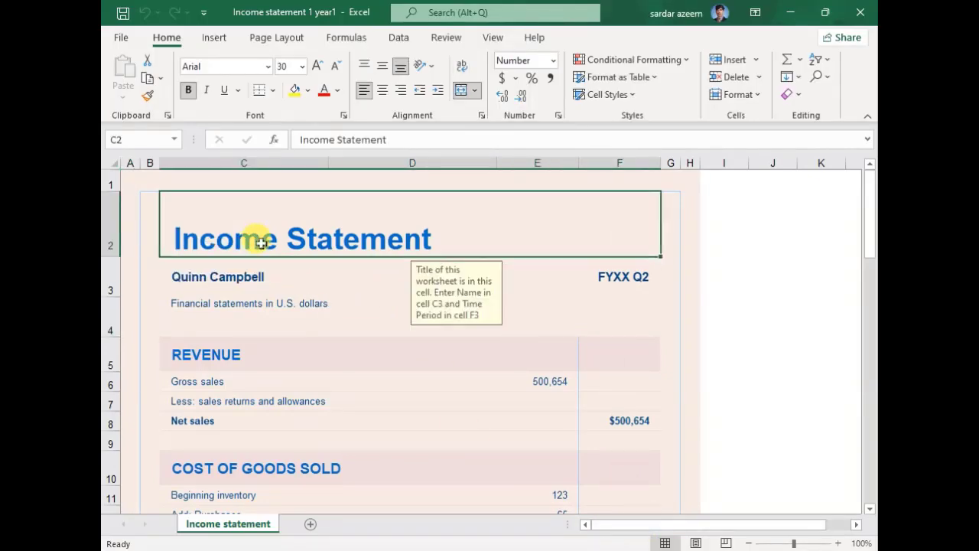
click(246, 278)
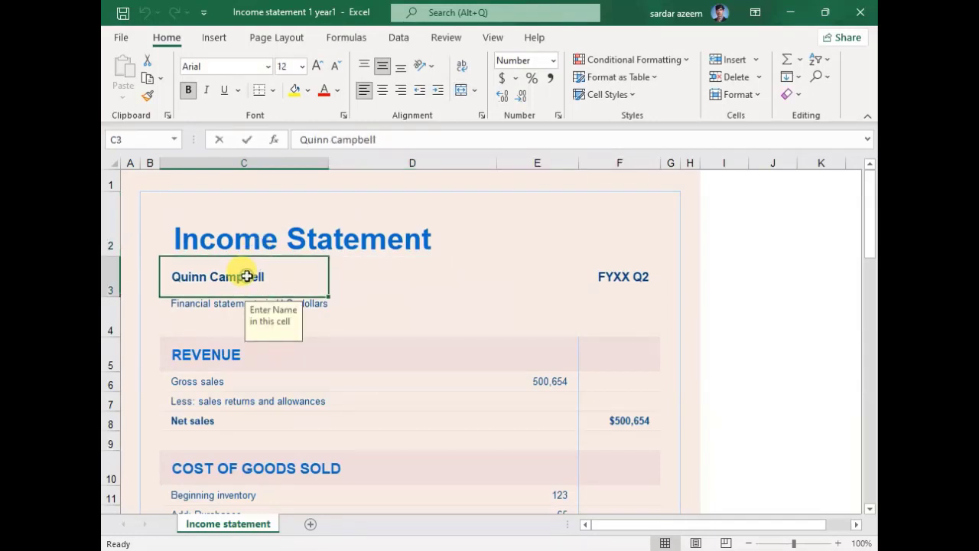
double_click(245, 276)
drag(280, 274, 170, 277)
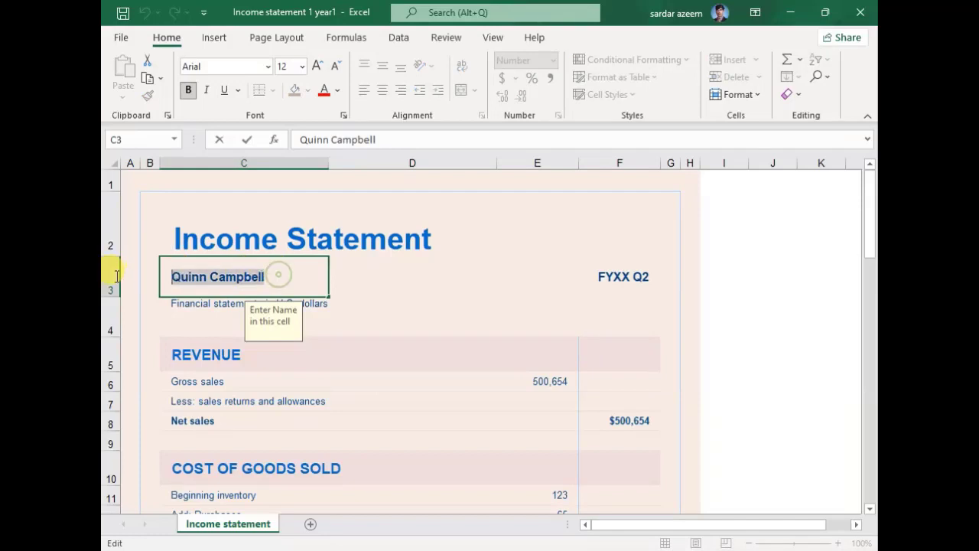
text(PIC)
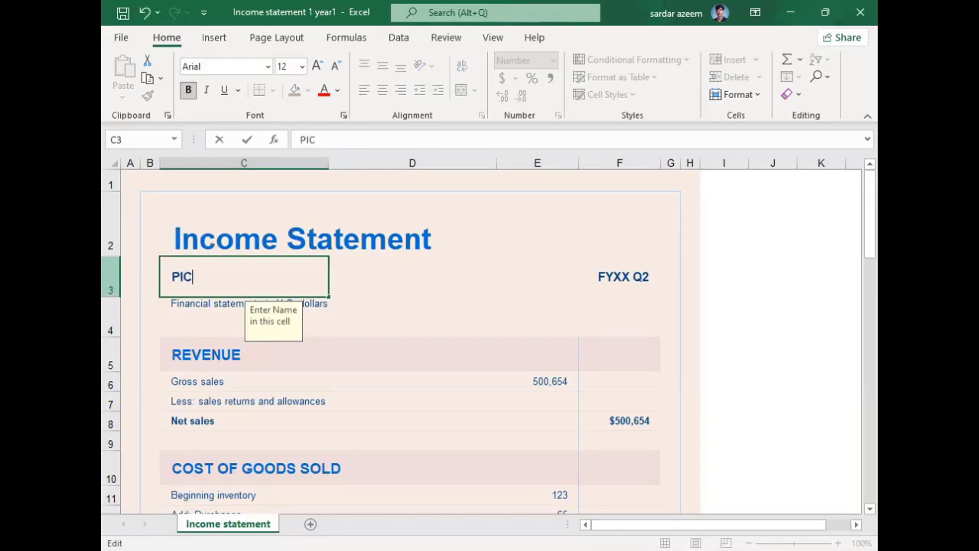
text(T Compu)
key(BackSpace)
text(u)
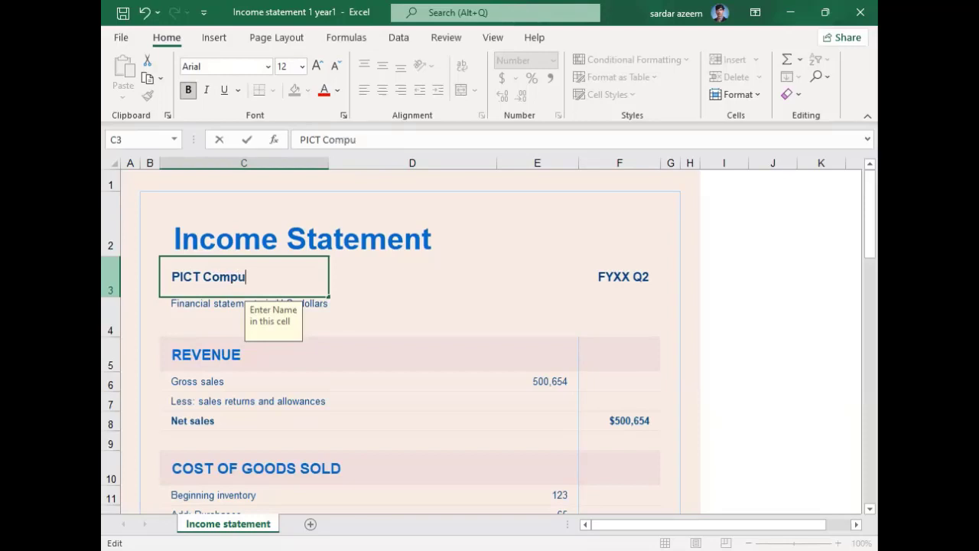
text(ter College)
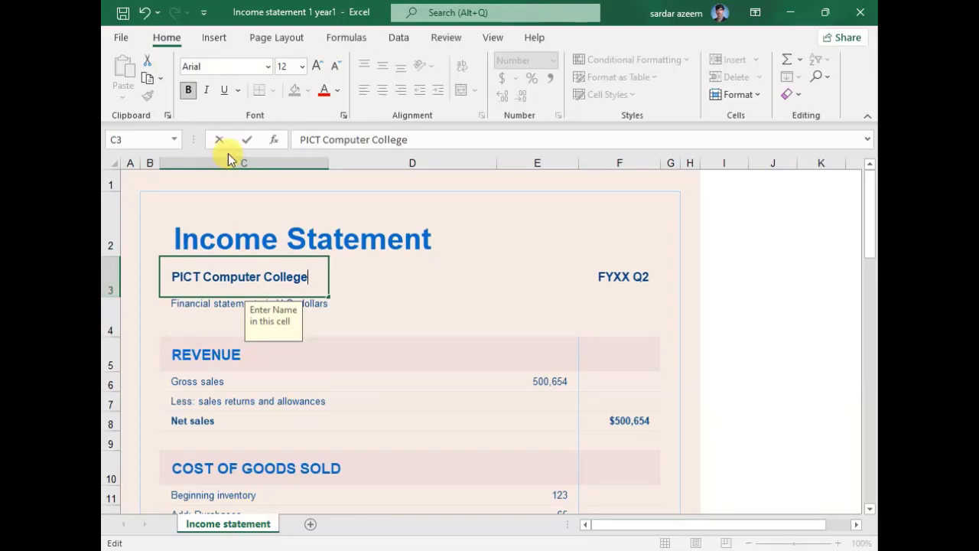
Replace the time period in cell F3 with "OCT 2023"
click(616, 283)
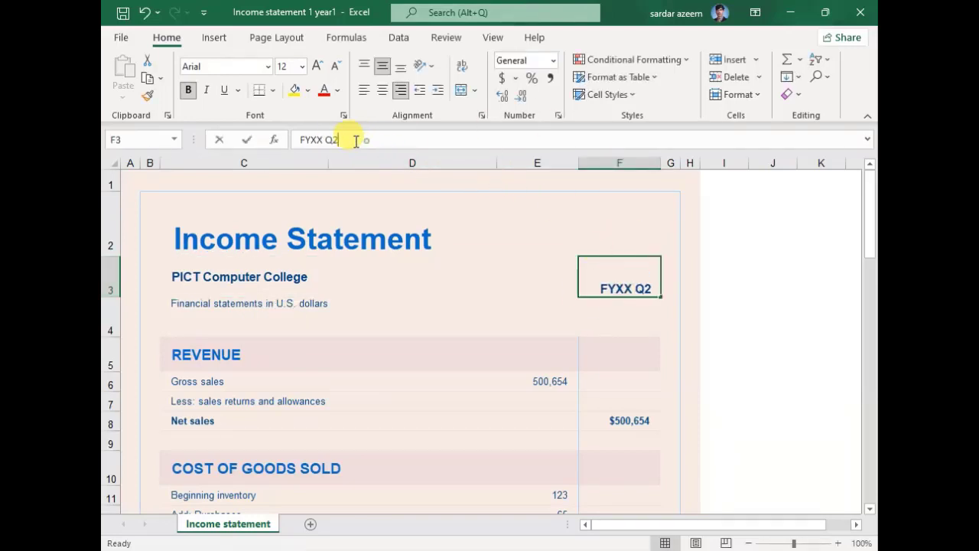
drag(350, 139, 292, 139)
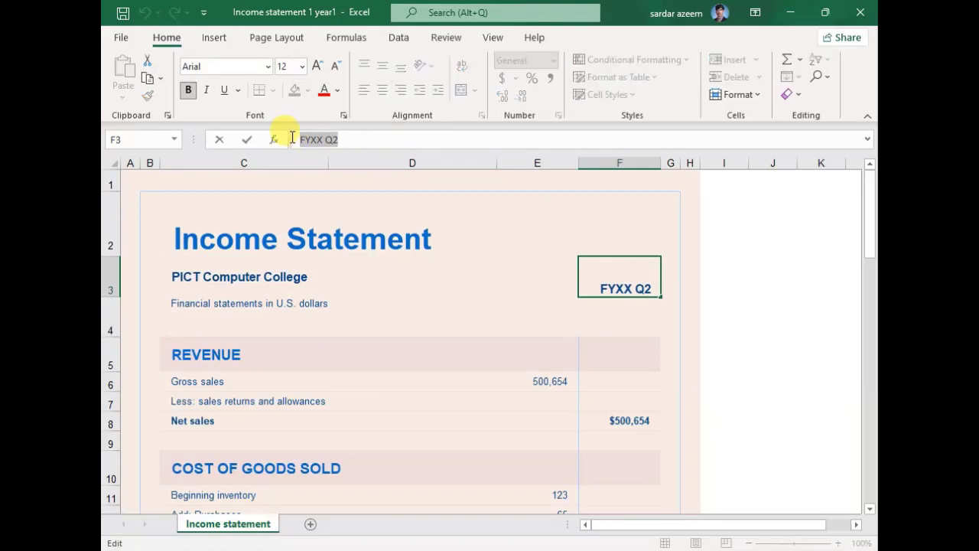
text(OCT 2023)
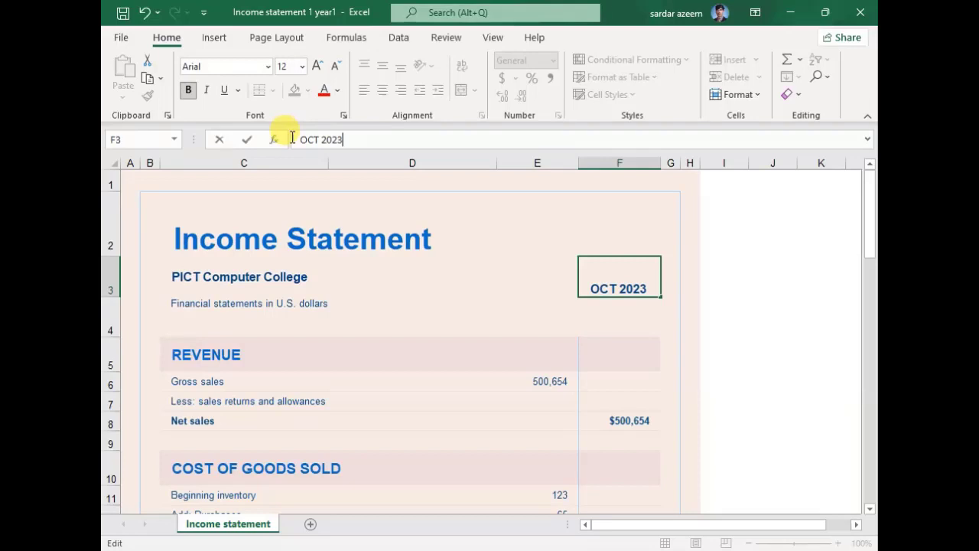
click(218, 307)
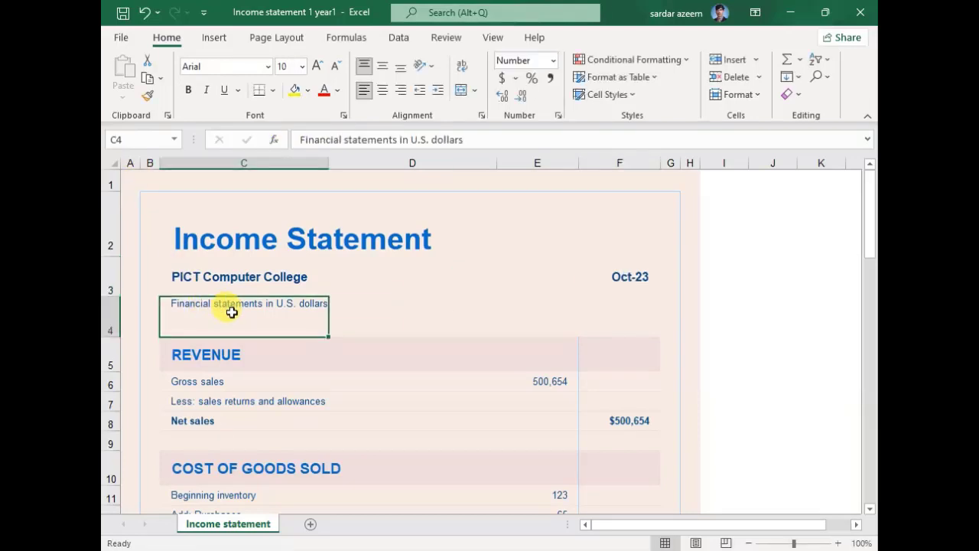
Change the Gross sales label in cell C6 of the Revenue section to "Gross Income From Services"
scroll(229, 308, down, 2)
scroll(219, 299, up, 2)
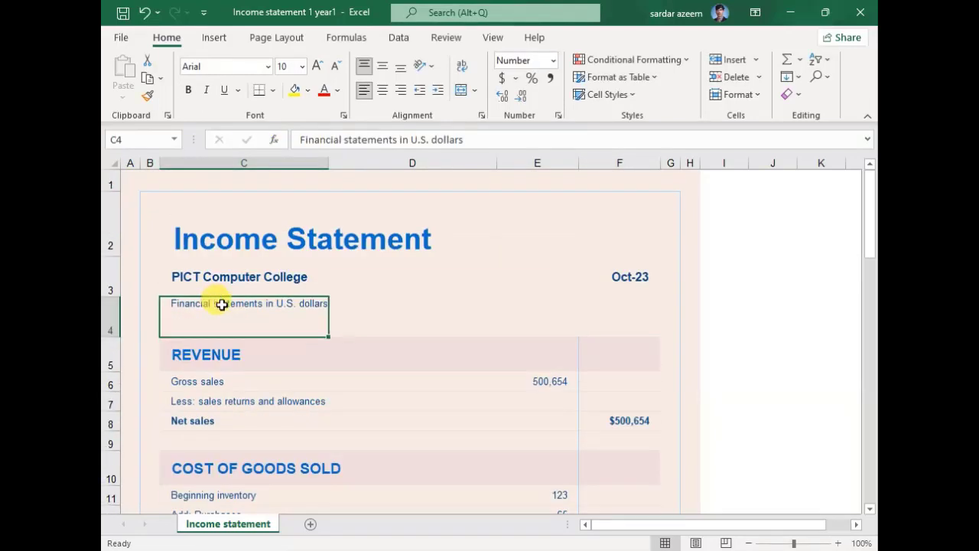
click(221, 377)
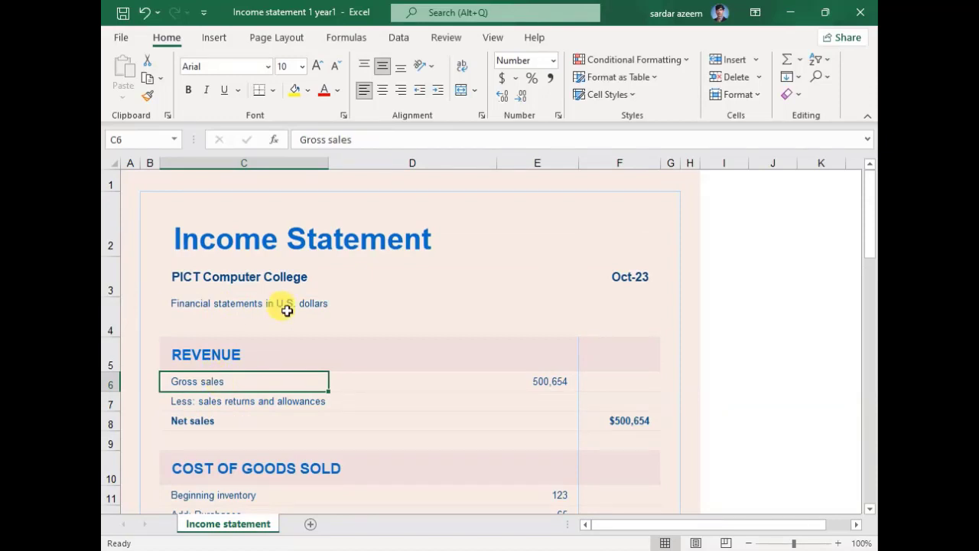
drag(372, 140, 266, 142)
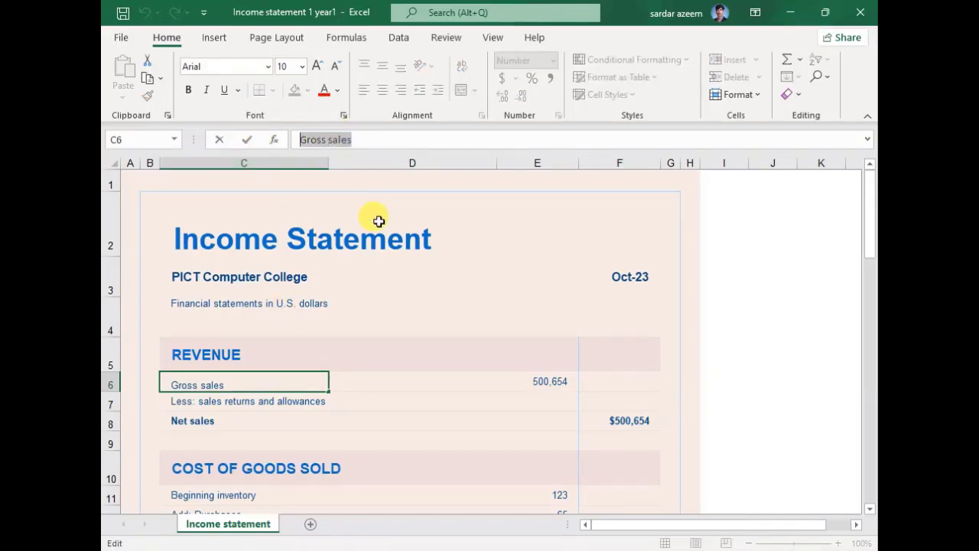
text(Gross)
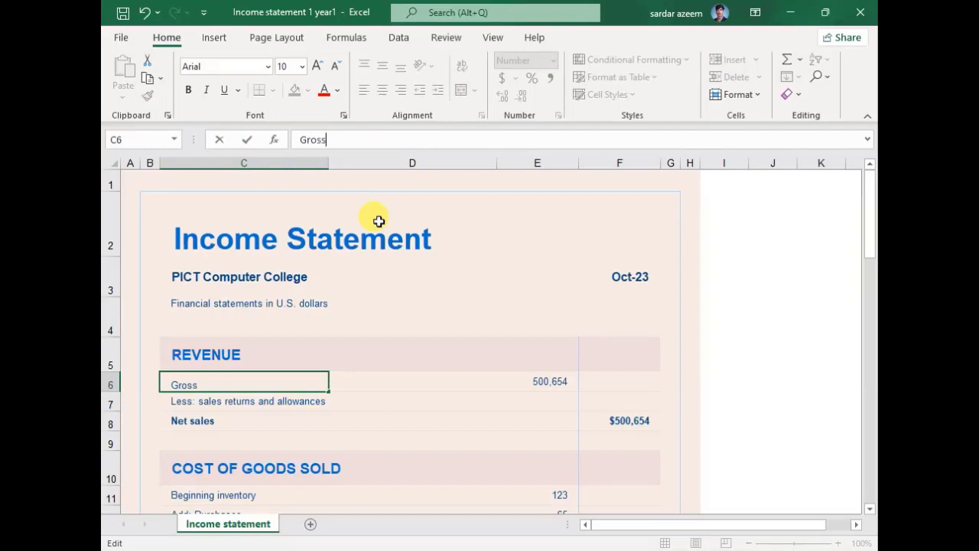
text( Income From )
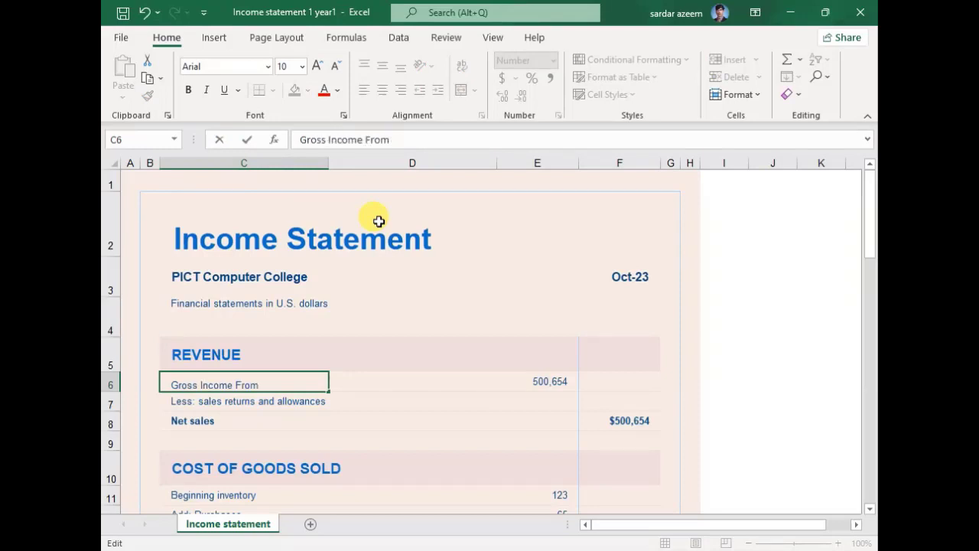
text(Services)
key(Return)
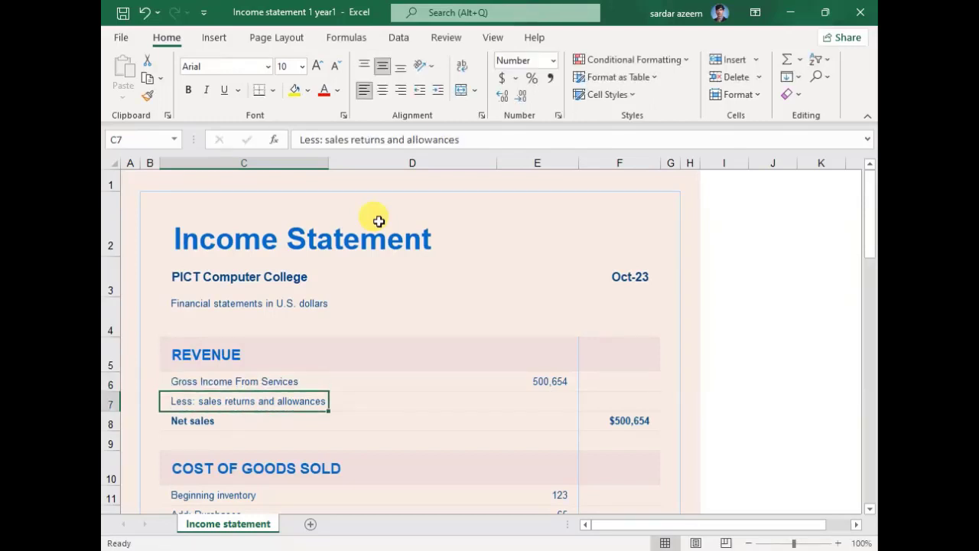
Enter 500000 as the gross income in E6 and 15000 as the sales returns and allowances in E7
key(Up)
key(Right)
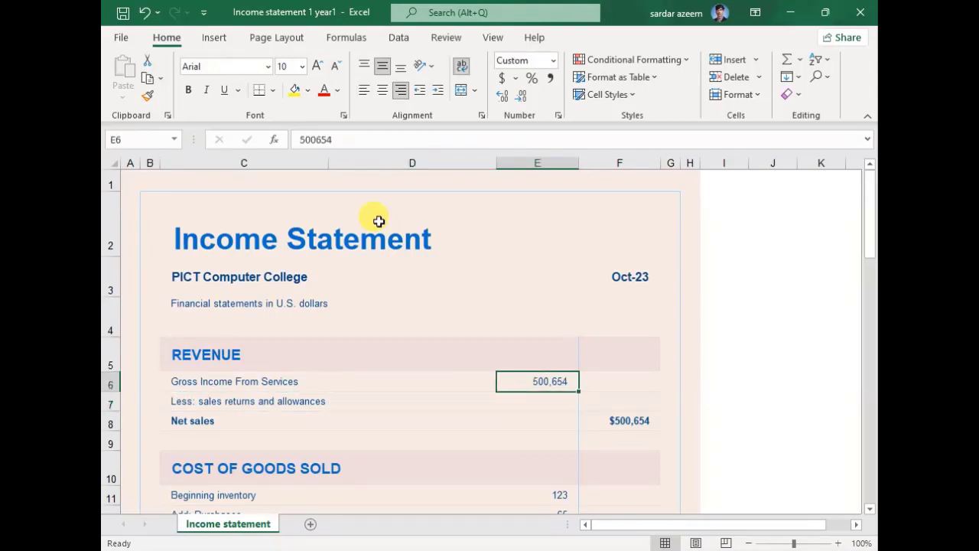
text(500000)
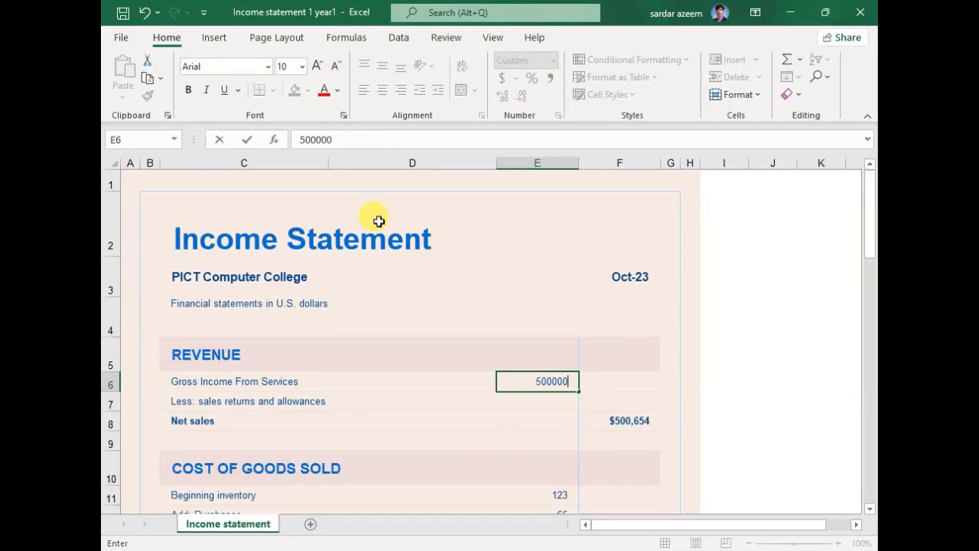
key(Return)
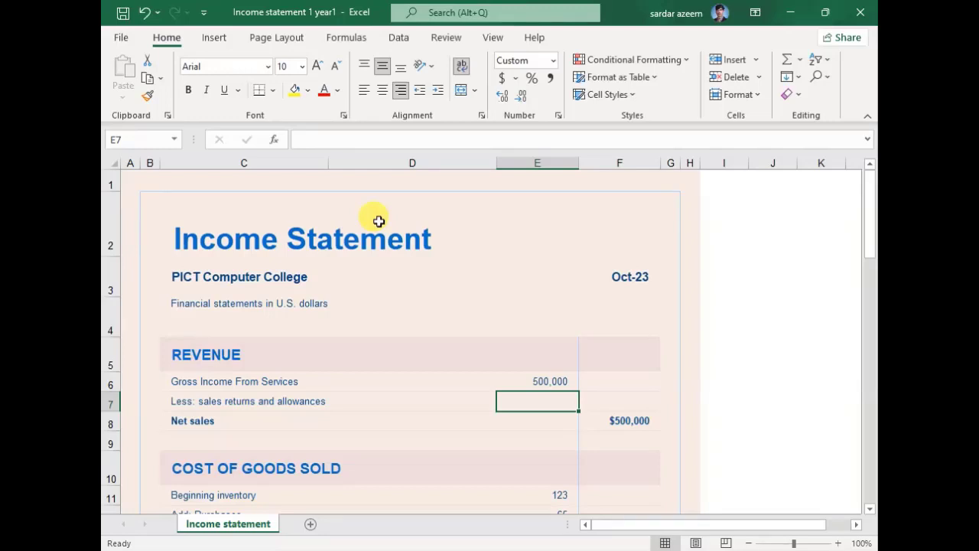
text(15000)
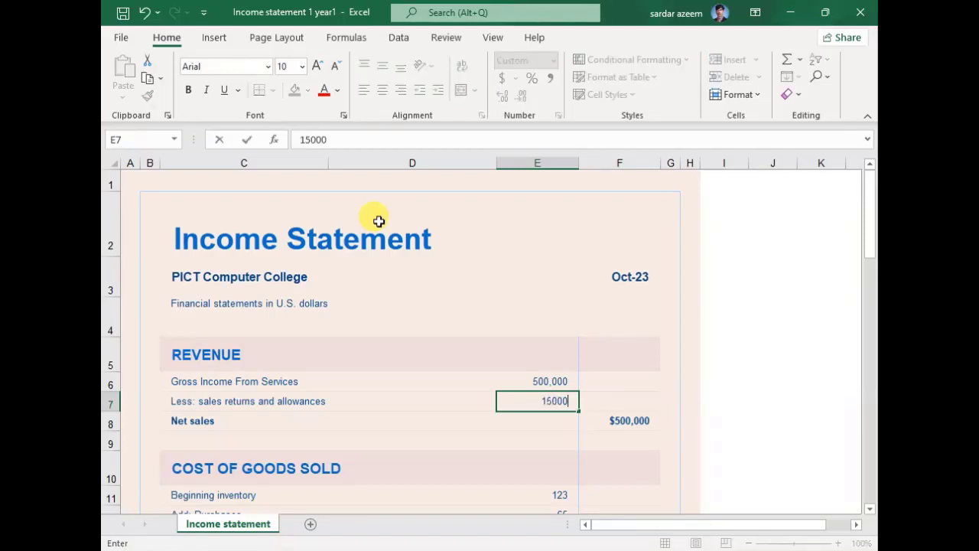
key(Return)
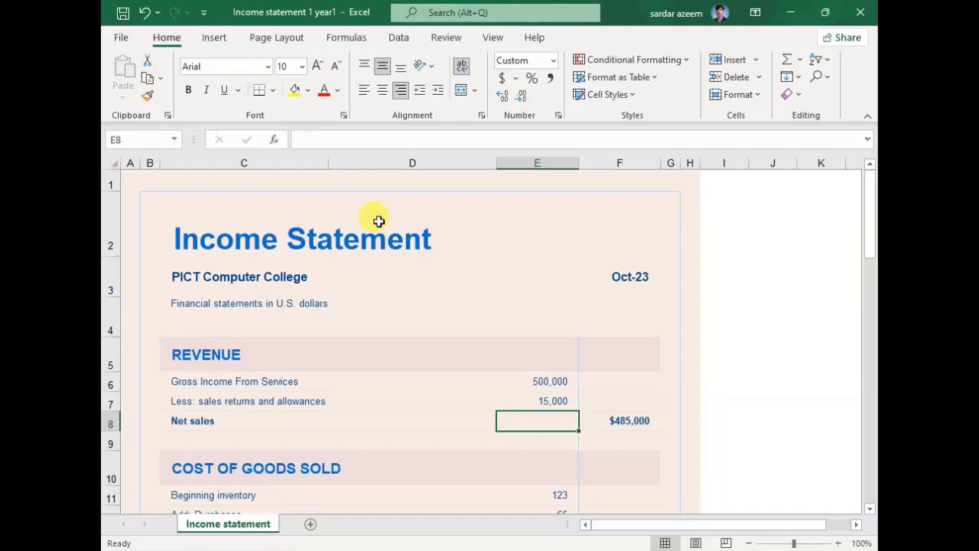
Examine the Net sales formula in F8 and the two revenue cells E6 and E7 it refers to
key(Right)
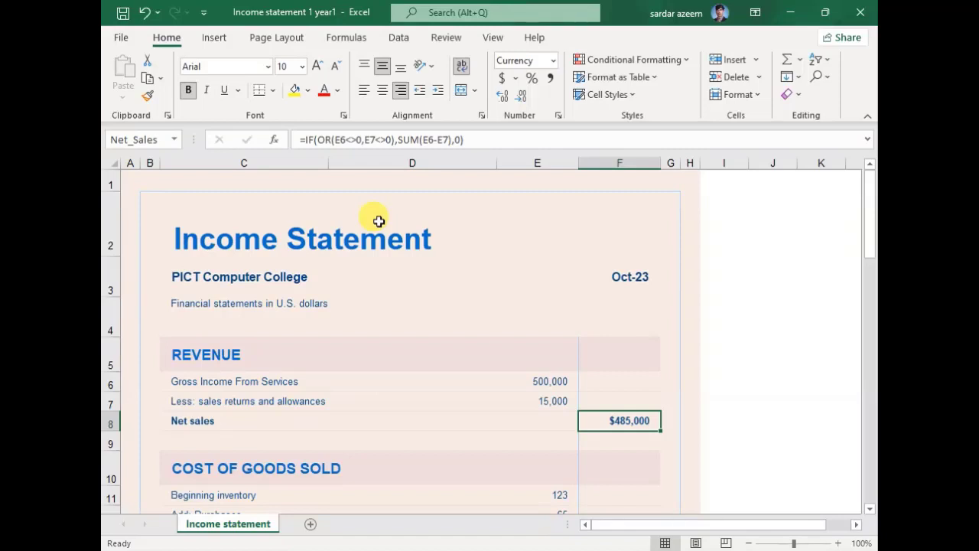
click(452, 139)
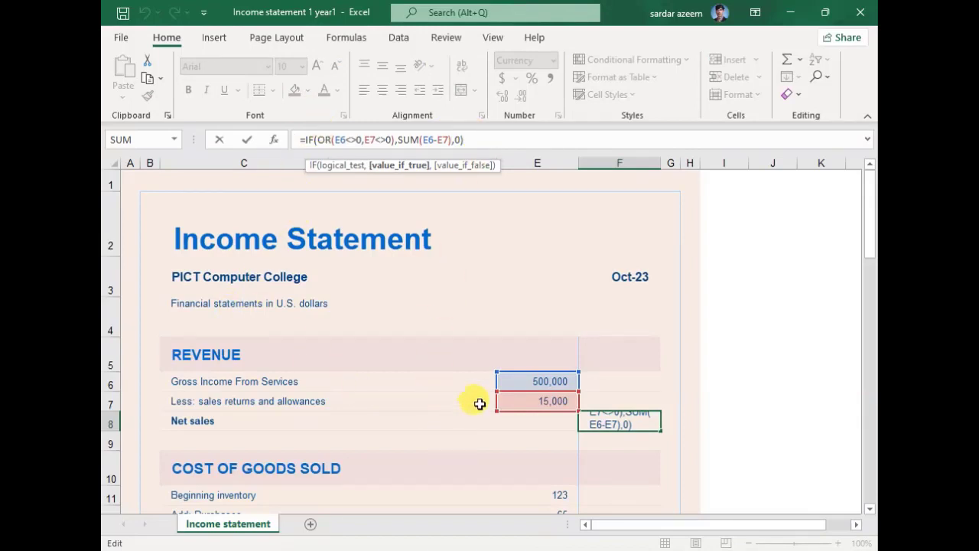
click(437, 396)
click(509, 382)
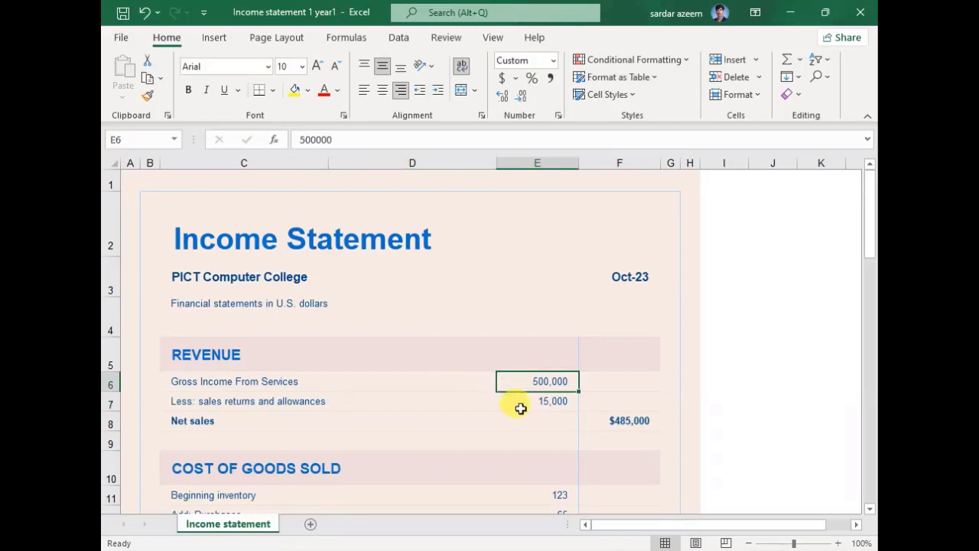
click(520, 401)
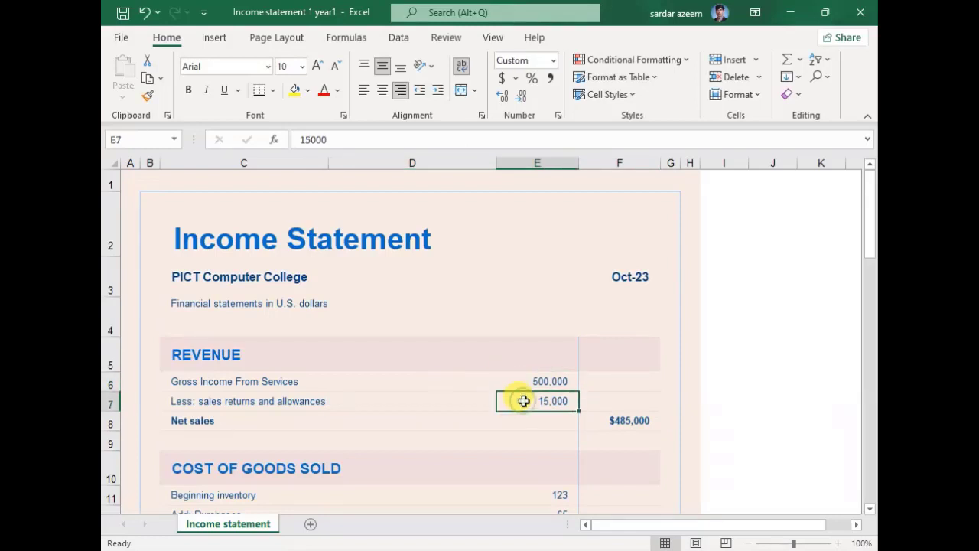
Change the Net sales label in cell C8 to "Net Income Available to use"
click(209, 421)
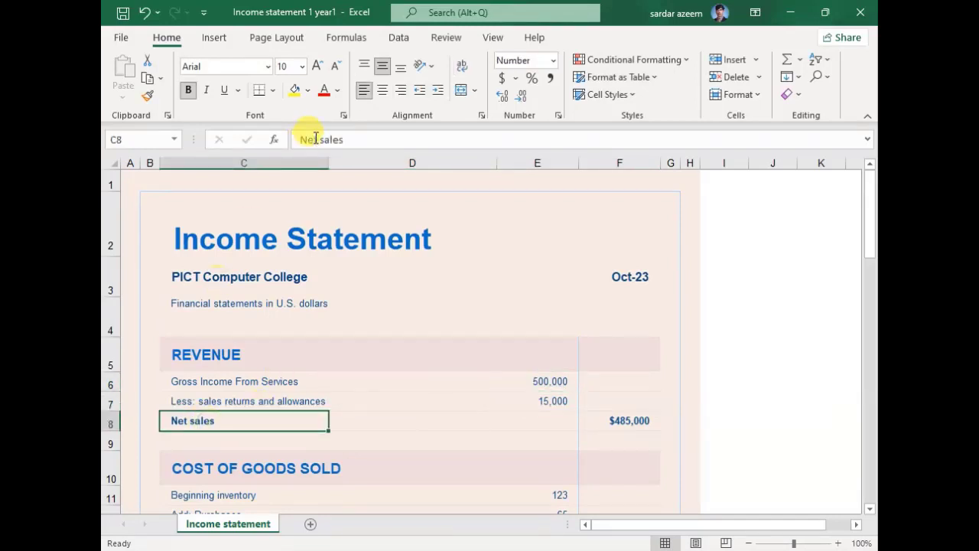
drag(343, 138, 291, 137)
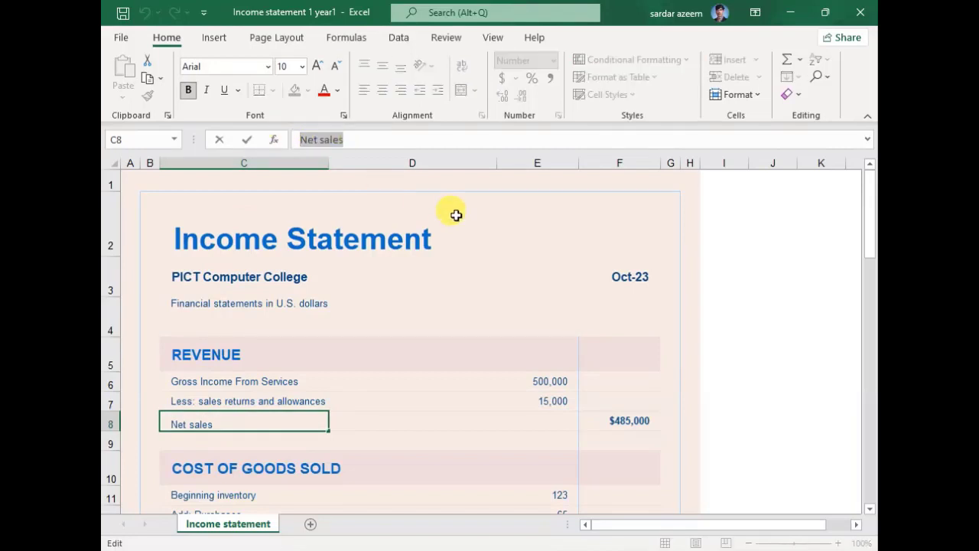
text(Ne)
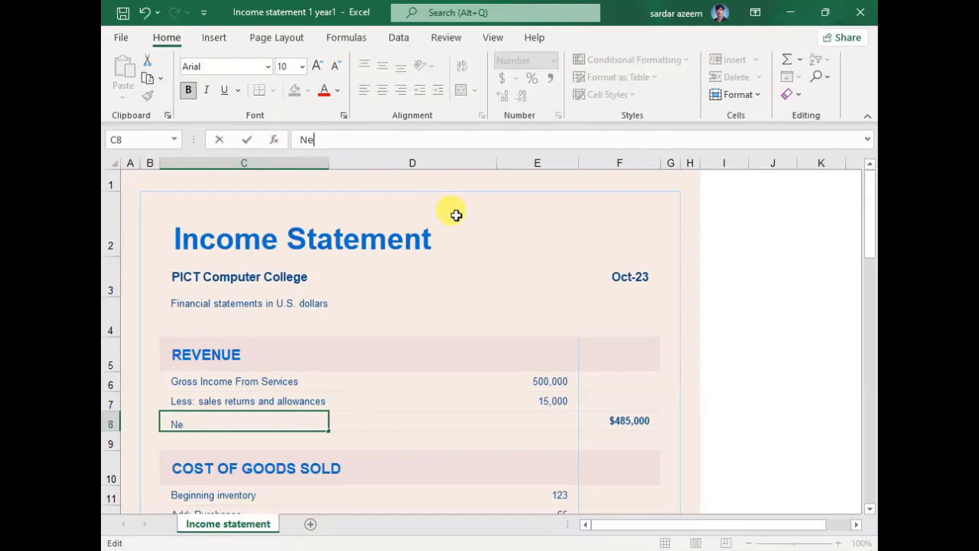
text(t Income Av ai)
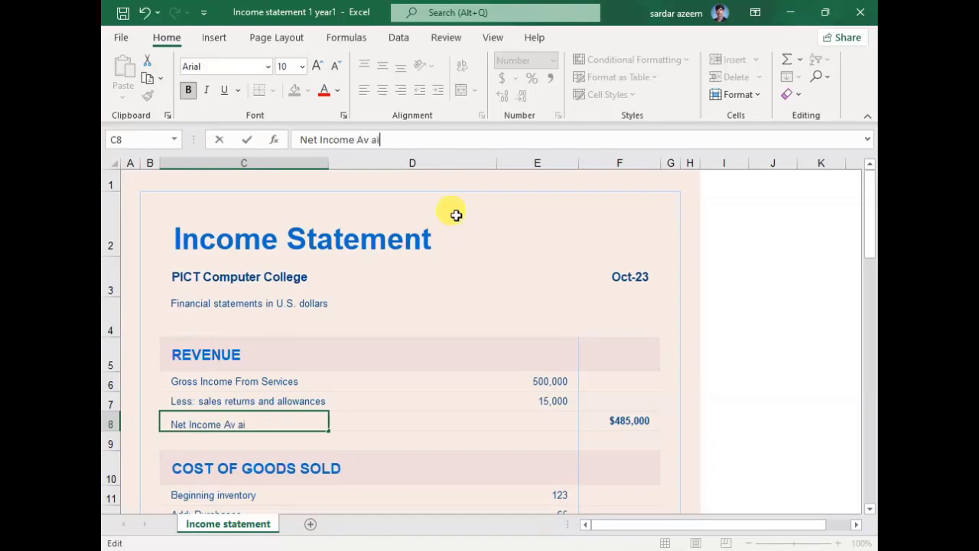
text(lable to use)
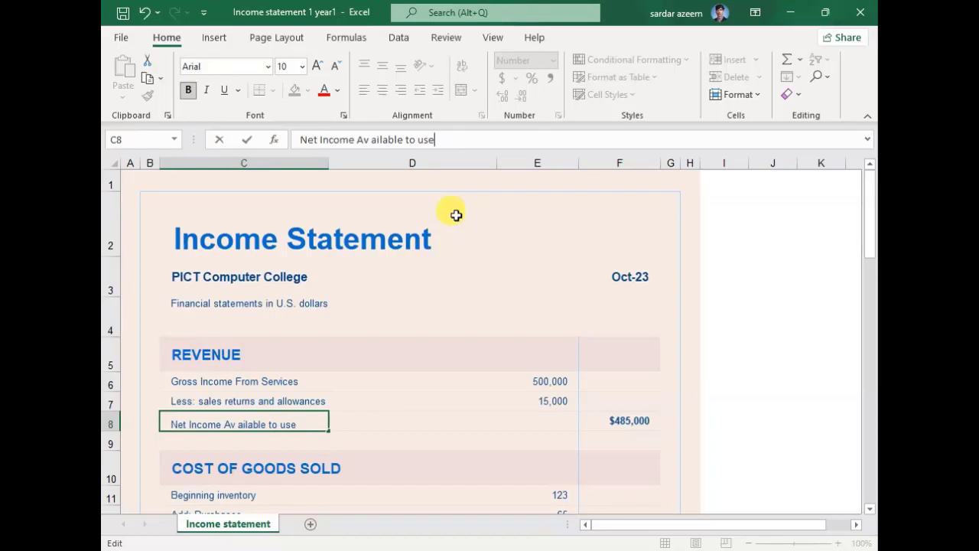
key(Left)
key(Left)
key(Left)
key(Left)
key(Left)
key(Left)
key(Left)
key(Left)
key(Left)
key(Left)
key(Left)
key(Left)
key(Left)
key(Left)
key(BackSpace)
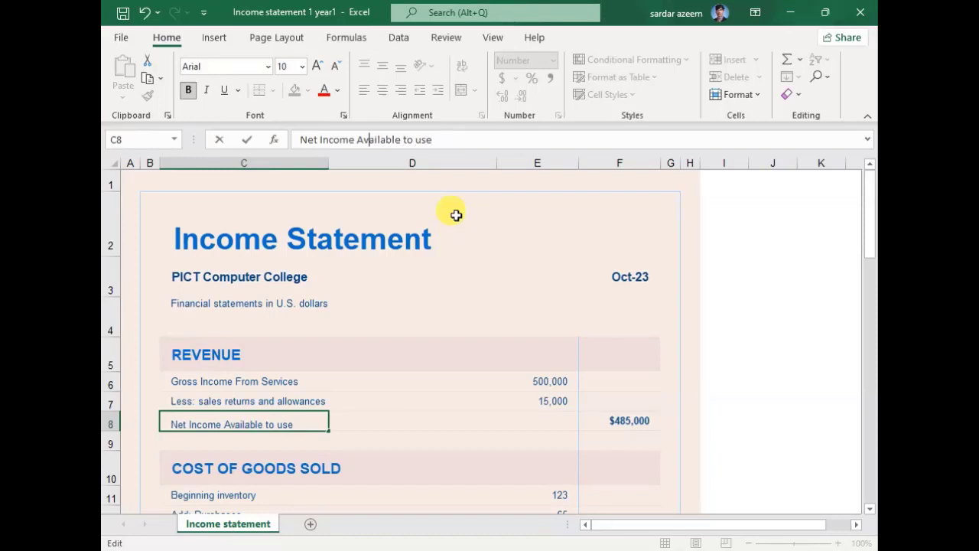
key(Return)
Examine the line items of the Cost of Goods Sold section in rows 10 to 20
key(Down)
key(Down)
key(Down)
key(Down)
key(Down)
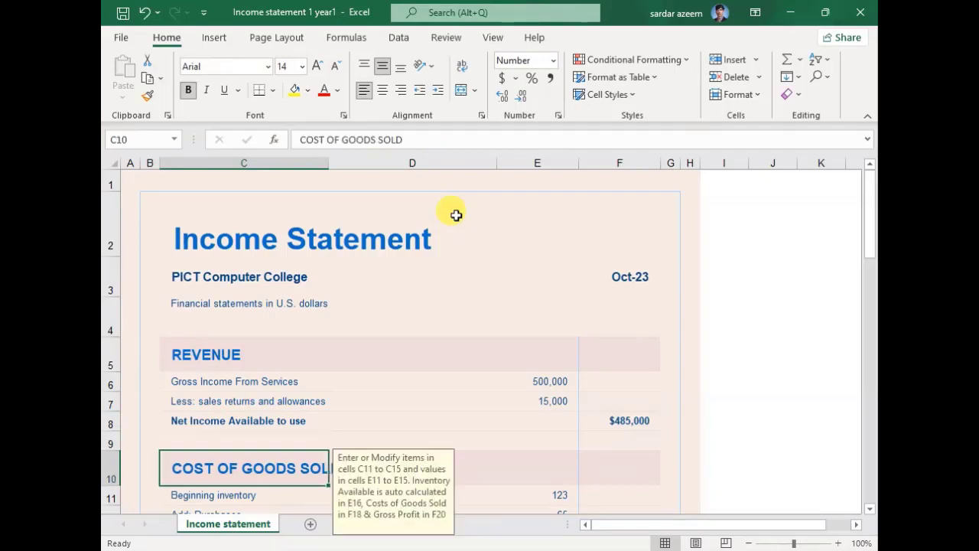
key(Down)
key(Down)
key(Down)
key(Down)
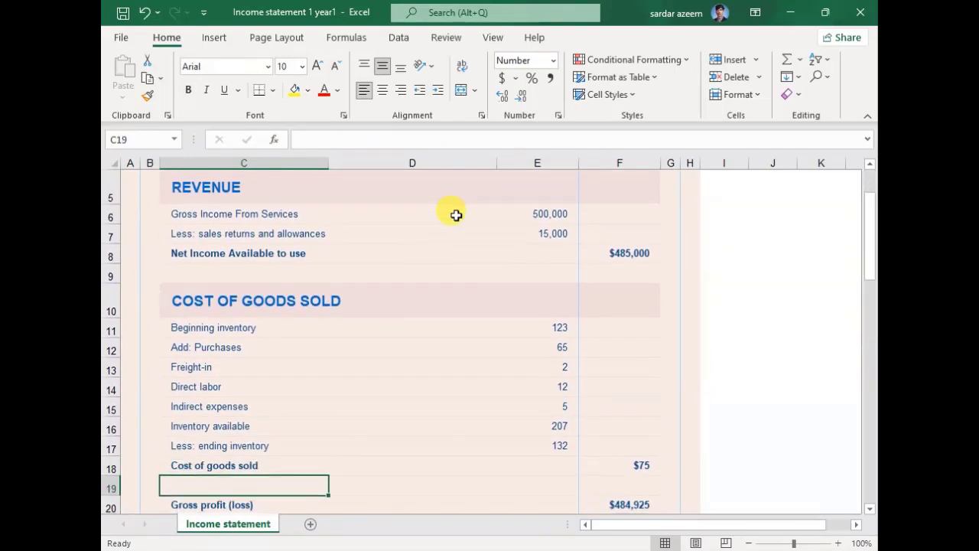
key(Up)
key(Up)
key(Up)
key(Up)
key(Up)
key(Up)
key(Up)
key(Up)
key(Up)
key(Up)
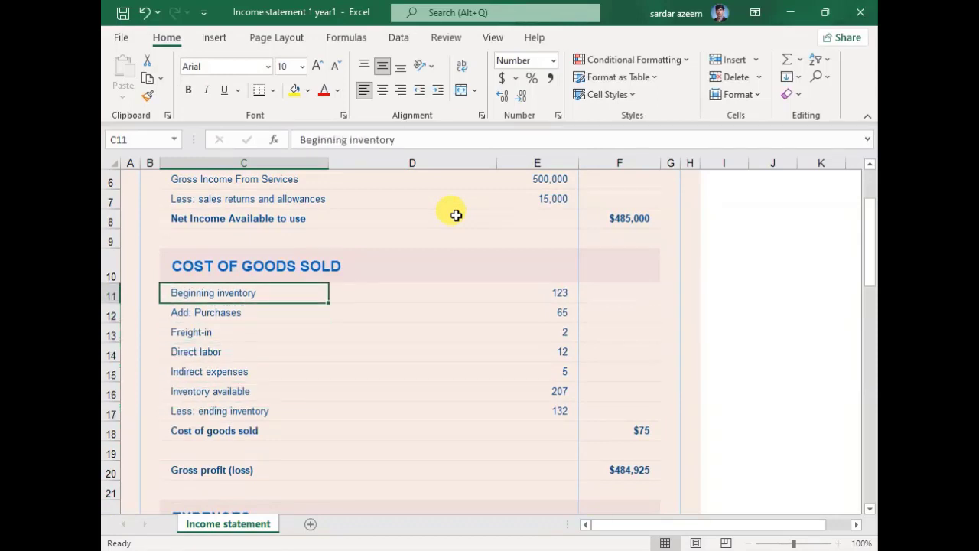
Set the beginning inventory, purchases and freight-in amounts in E11, E12 and E13 to 0
key(Right)
key(Right)
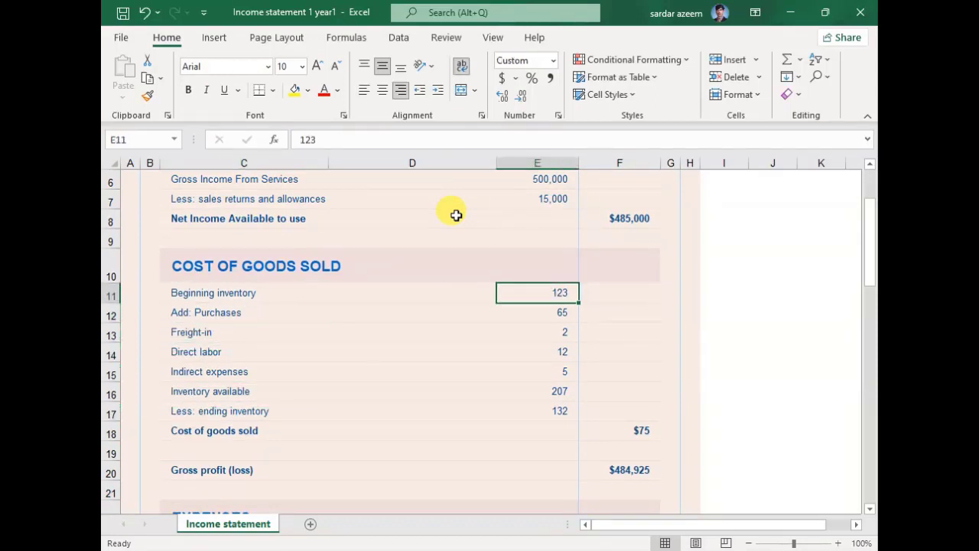
text(0)
key(Down)
key(Down)
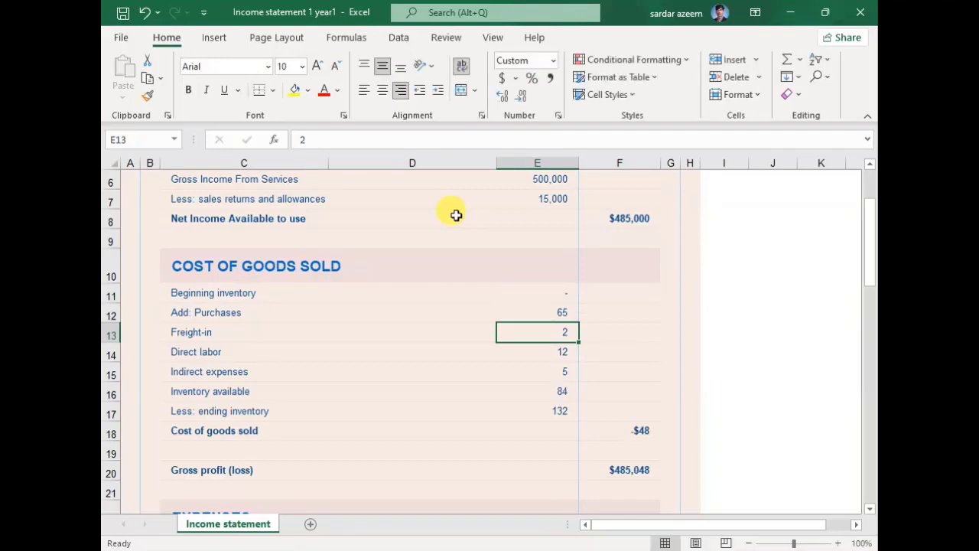
text(0)
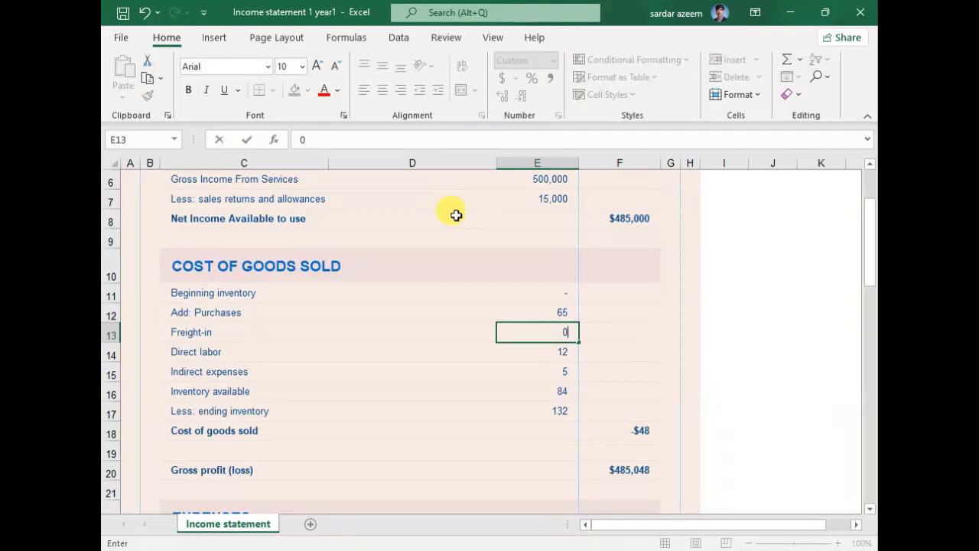
key(Up)
text(0)
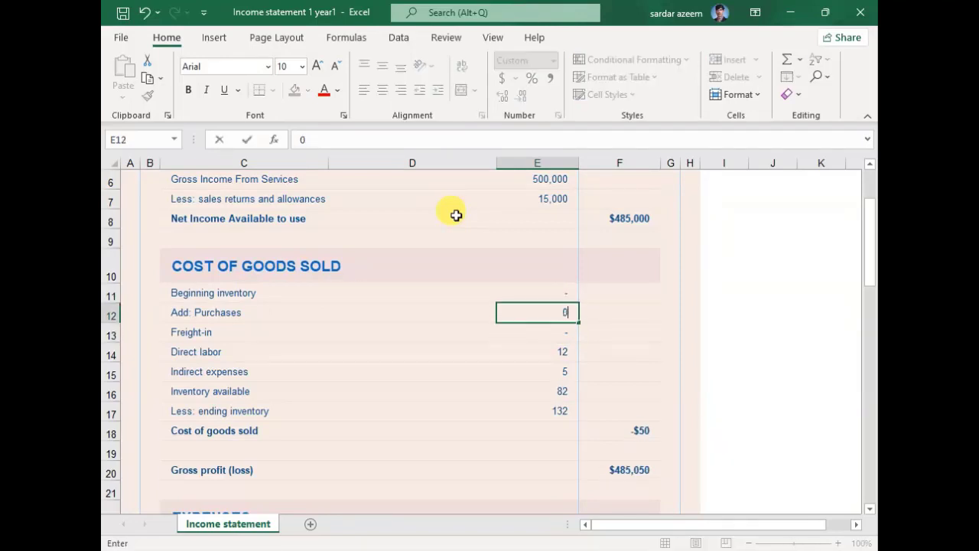
key(Down)
Set the direct labor, indirect expenses, inventory available and ending inventory amounts in E14 through E17 to 0
key(Down)
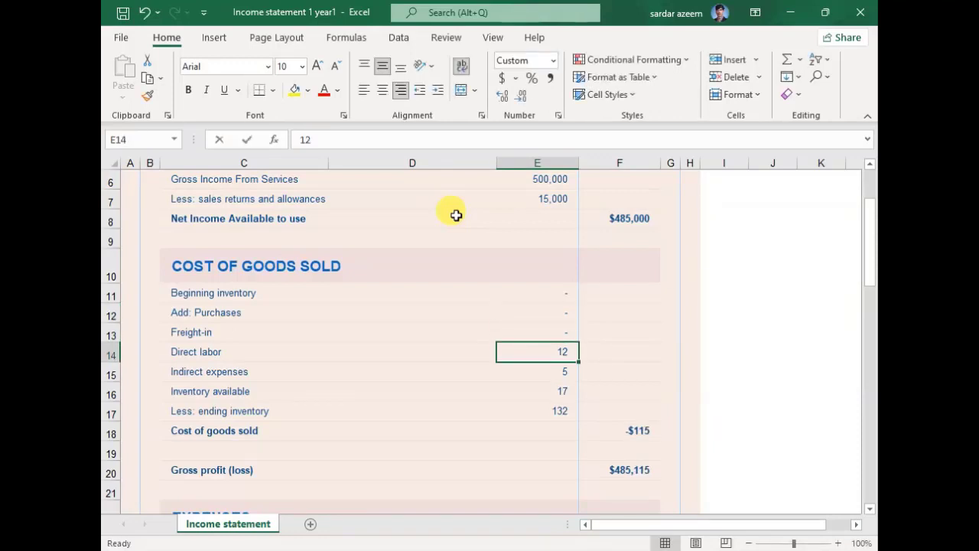
text(0)
key(ctrl+Return)
key(Down)
text(0)
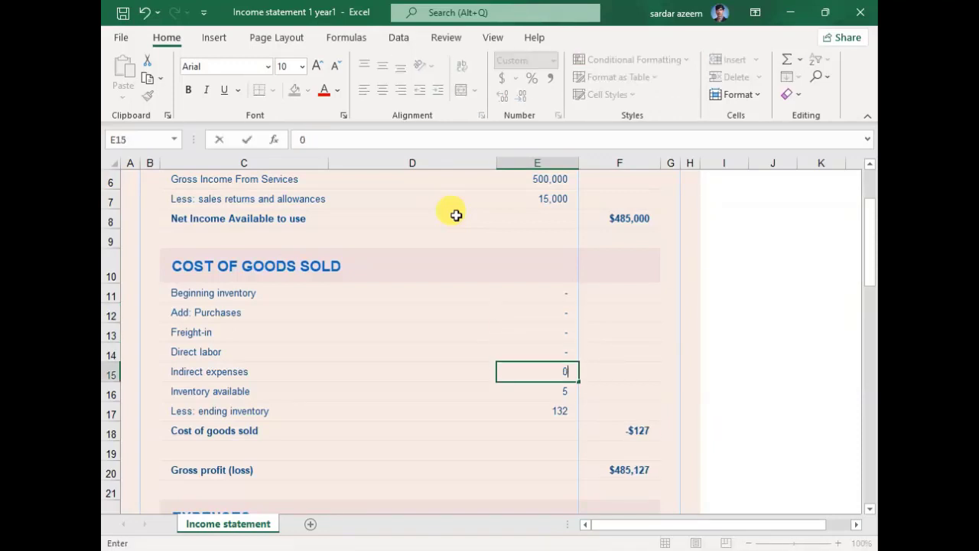
key(Down)
text(0)
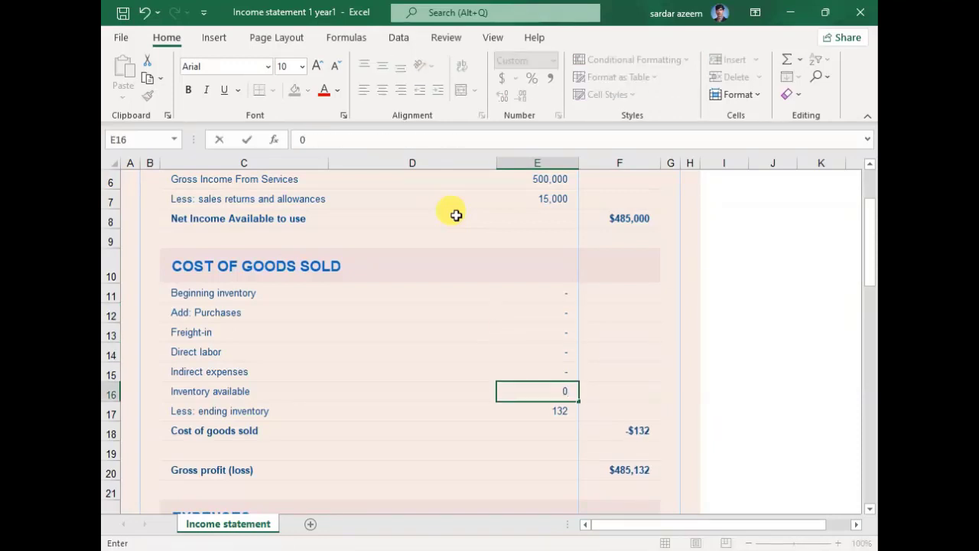
key(Down)
text(0)
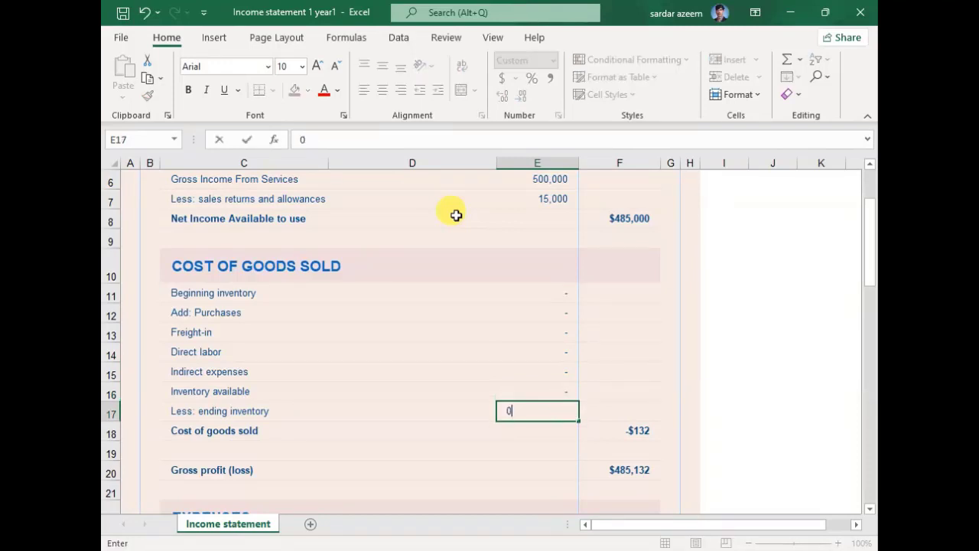
key(Down)
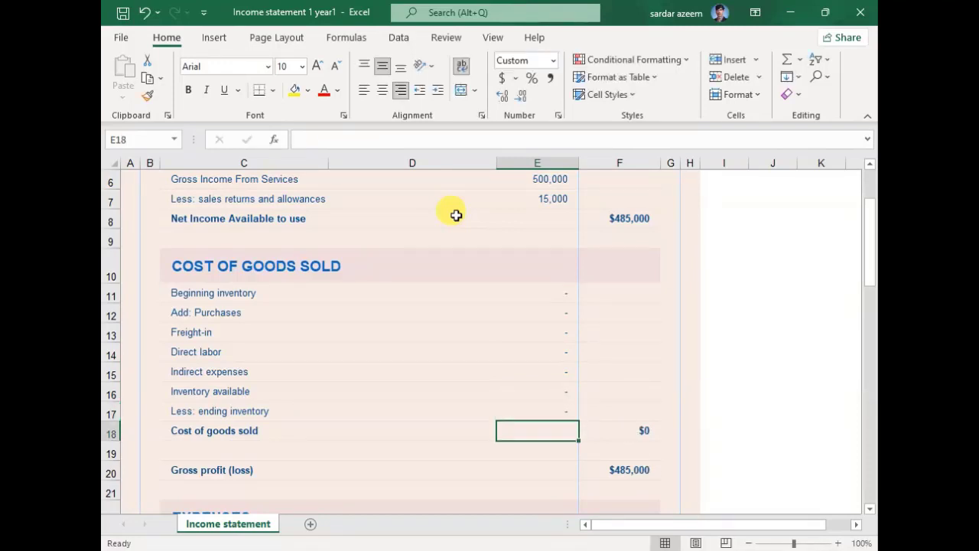
Examine the Gross profit row and the first line items of the Expenses section
key(Down)
key(Down)
key(Down)
key(Down)
key(Down)
key(Down)
key(Down)
key(Down)
key(Down)
key(Down)
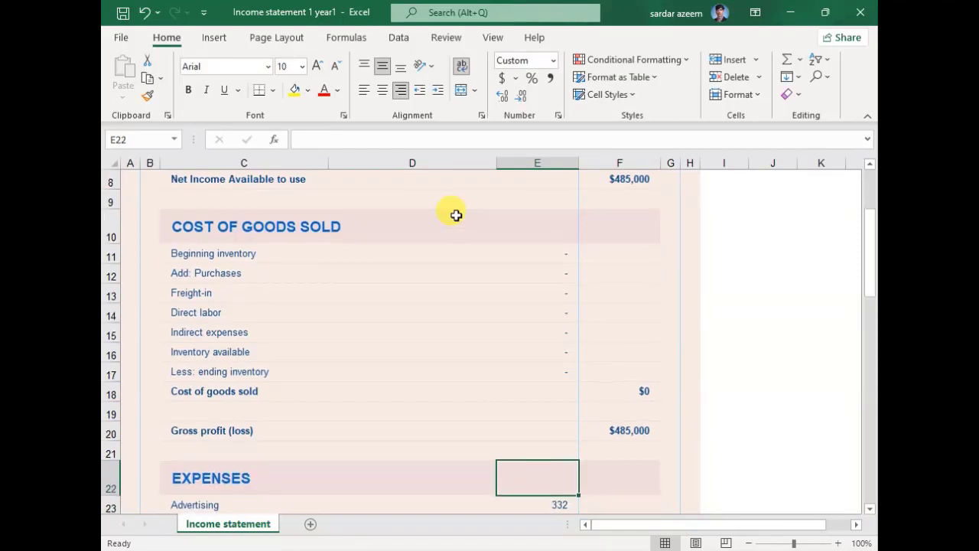
key(Up)
key(Up)
key(Up)
key(Up)
key(Up)
key(Up)
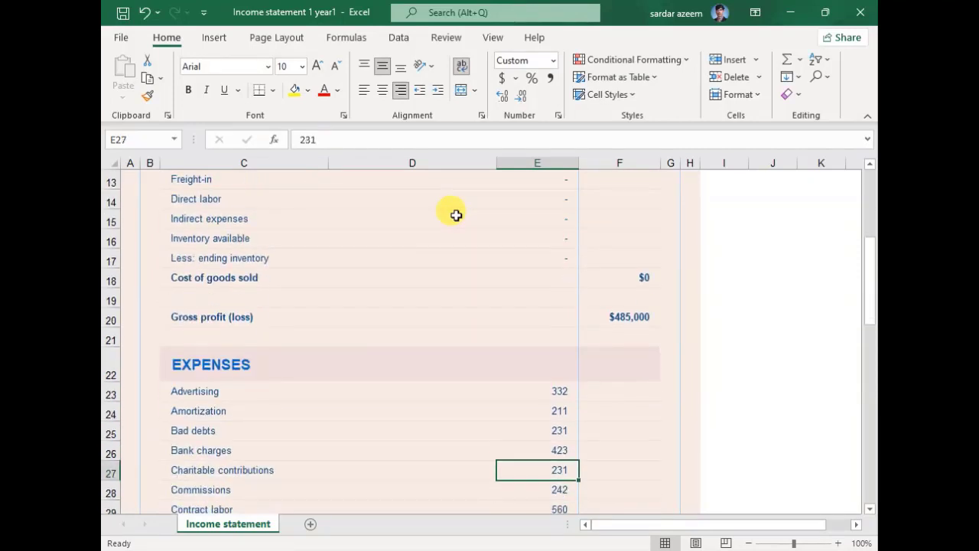
Enter the expenses 3000 for advertising in E23, 12000 for amortization in E24 and 15000 for bad debts in E25
key(Down)
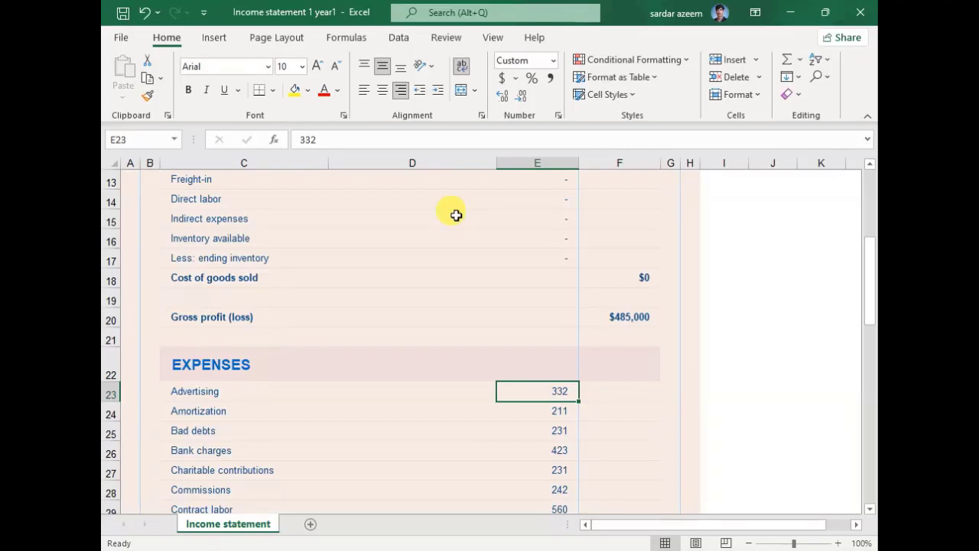
text(3000)
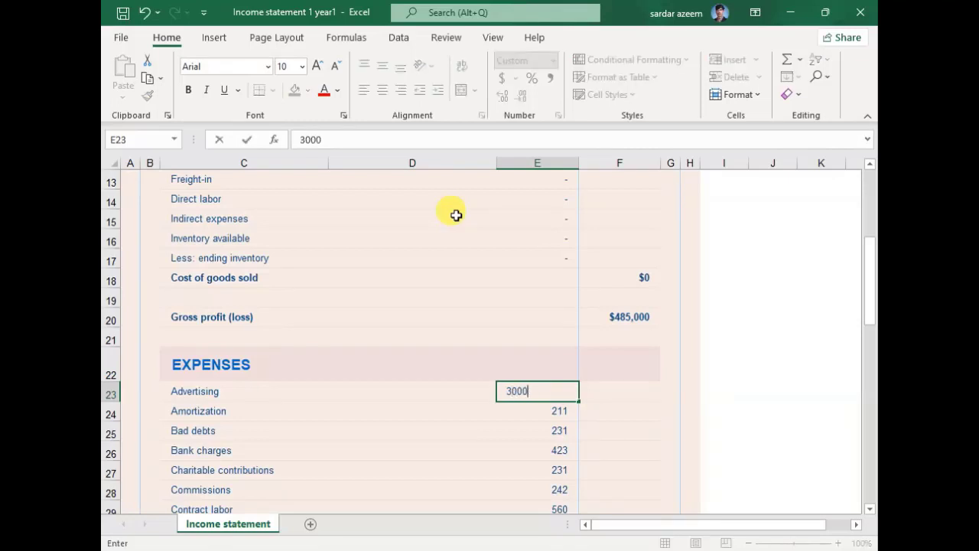
key(Return)
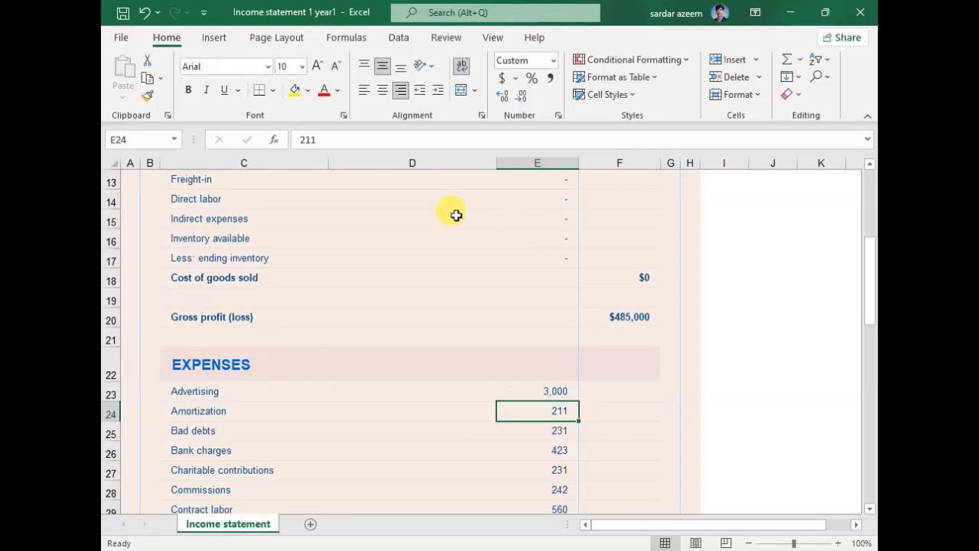
text(12)
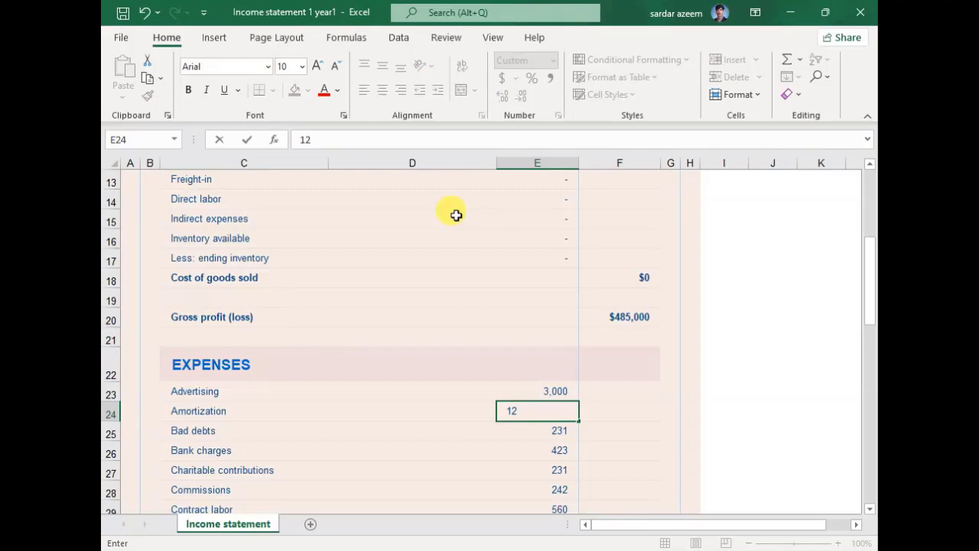
text(000)
key(Return)
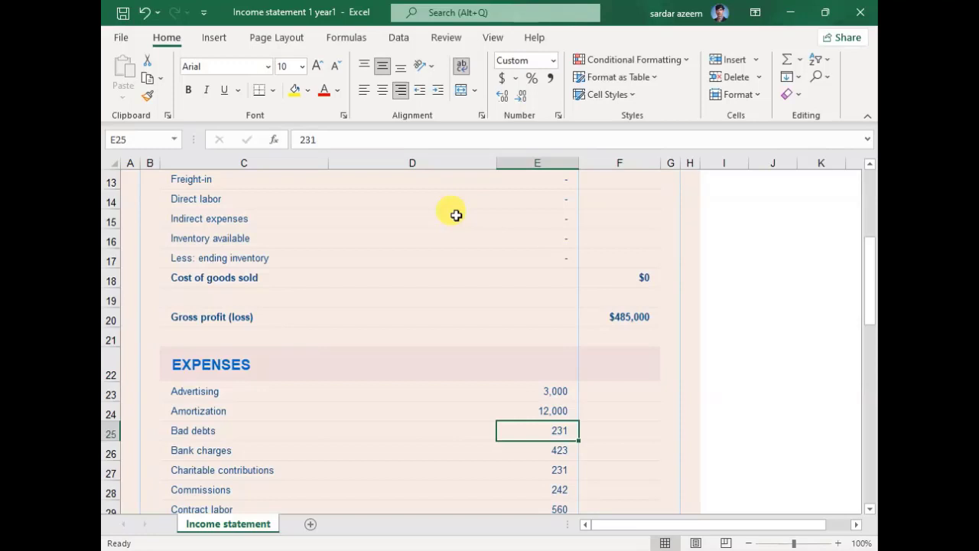
text(15,00)
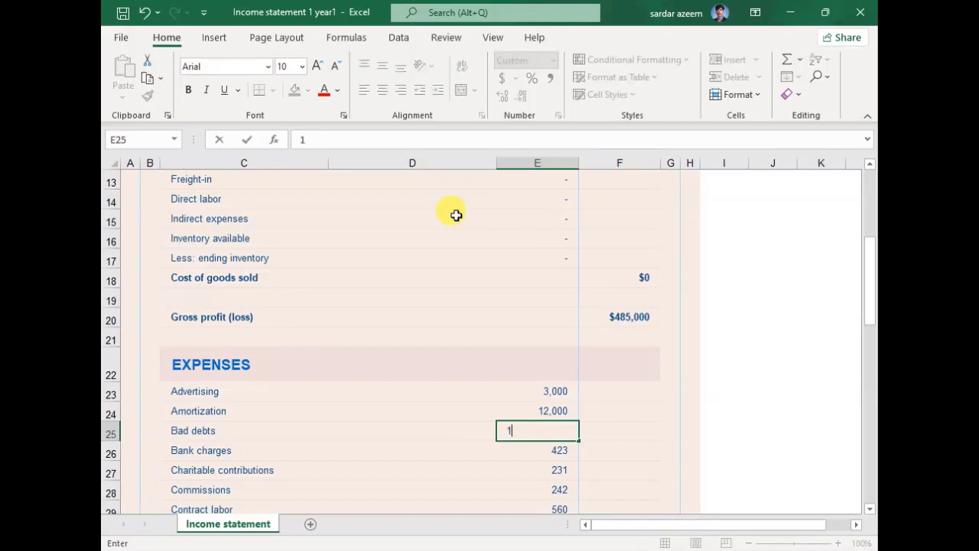
text(000)
key(Return)
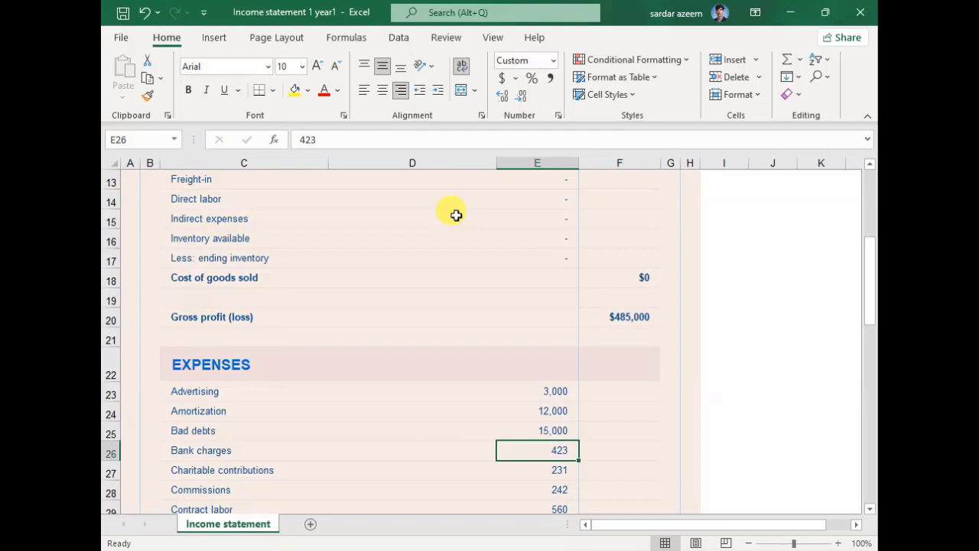
Enter 0 for bank charges in E26, 500 for charitable contributions in E27 and 10000 for commissions in E28
text(0)
key(Return)
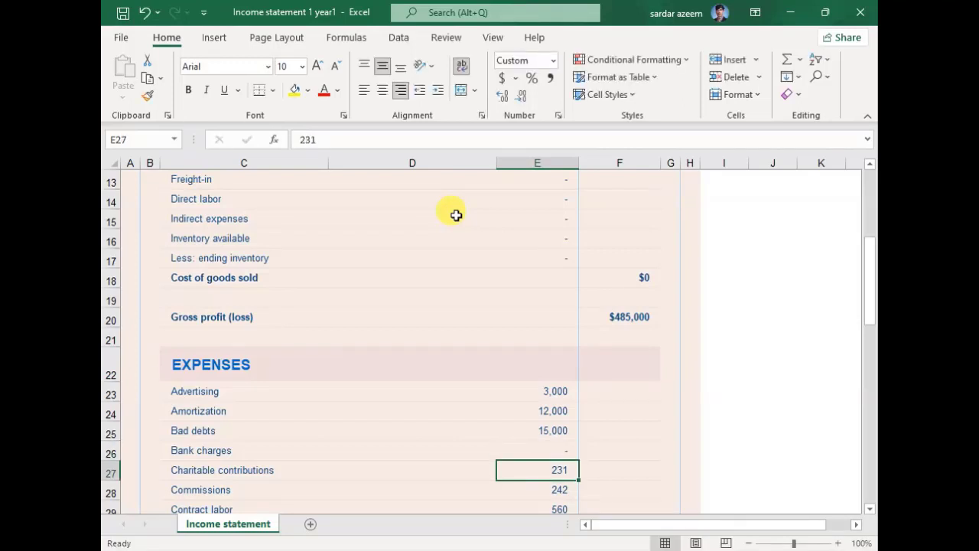
text(500)
key(Return)
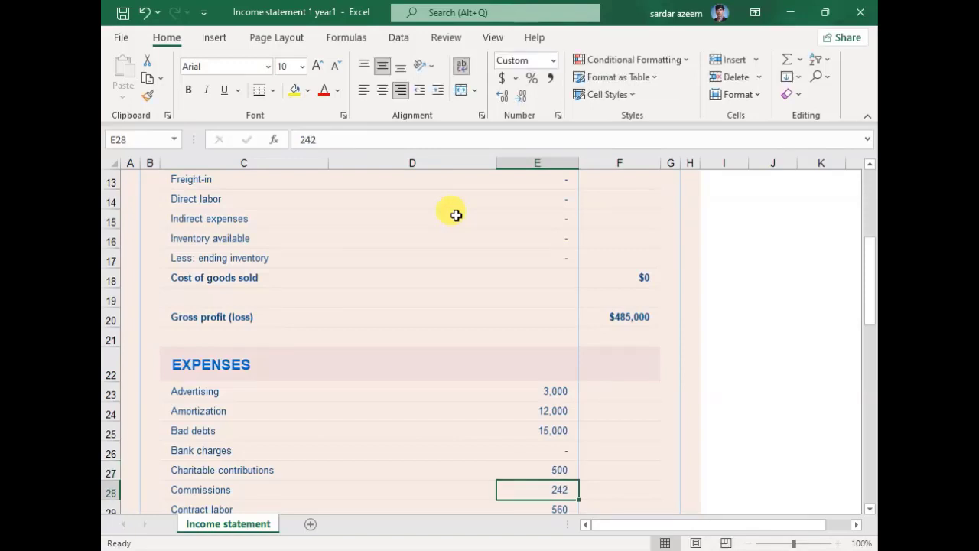
scroll(456, 215, down, 1)
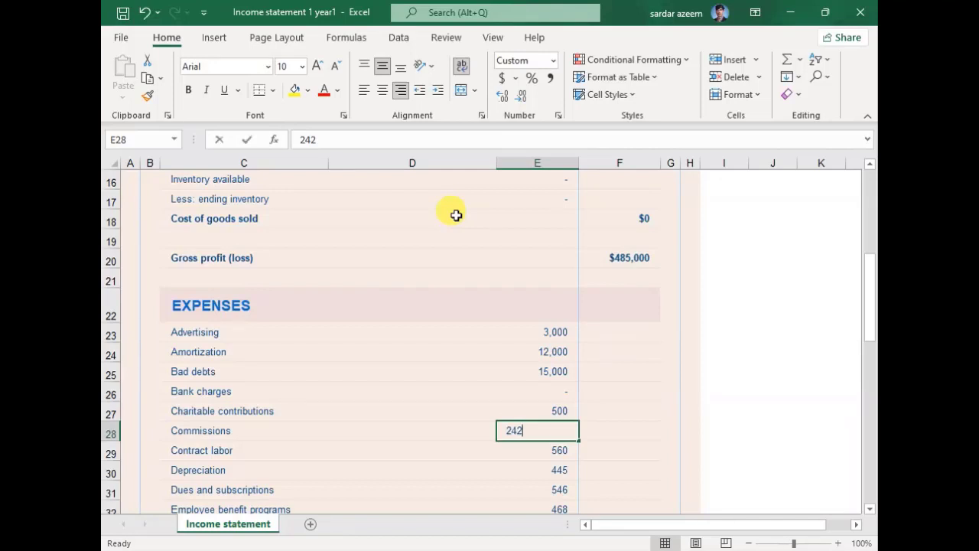
text(10000)
key(Return)
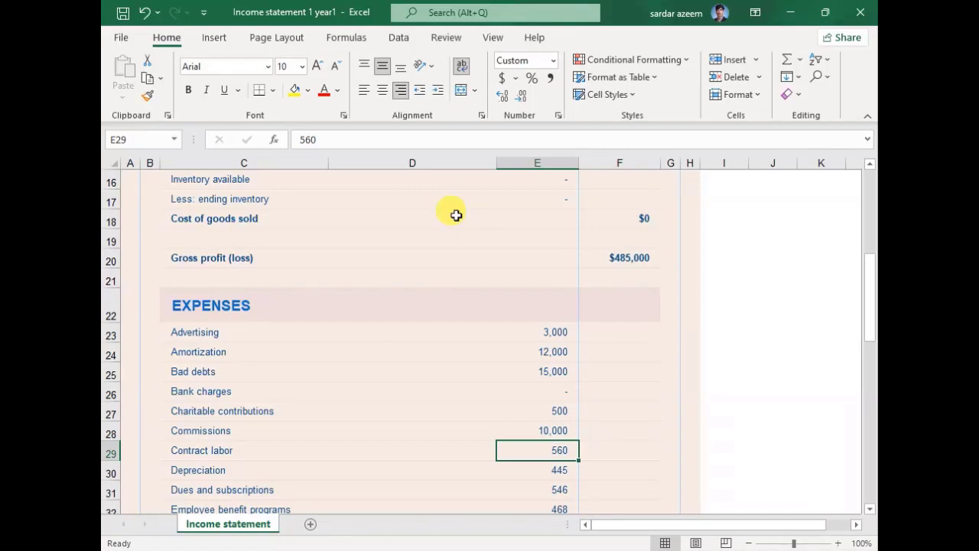
Enter 0 for contract labor in E29, 12000 for depreciation in E30 and 2000 for dues and subscriptions in E31
text(0)
key(Return)
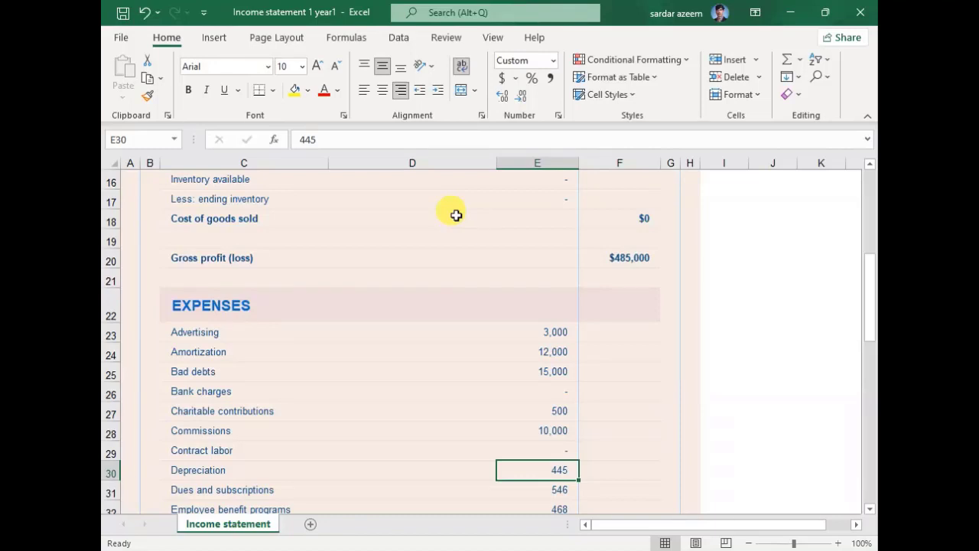
text(12000)
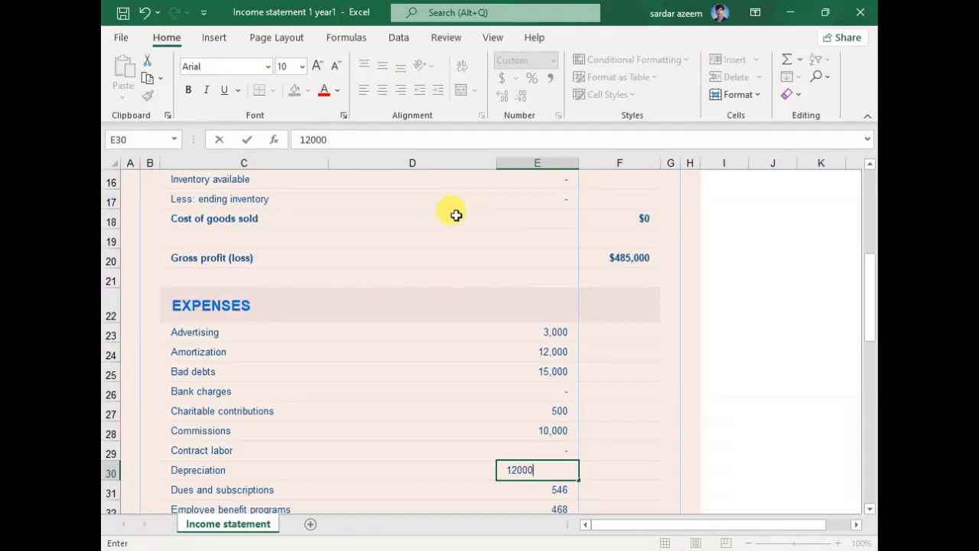
key(Return)
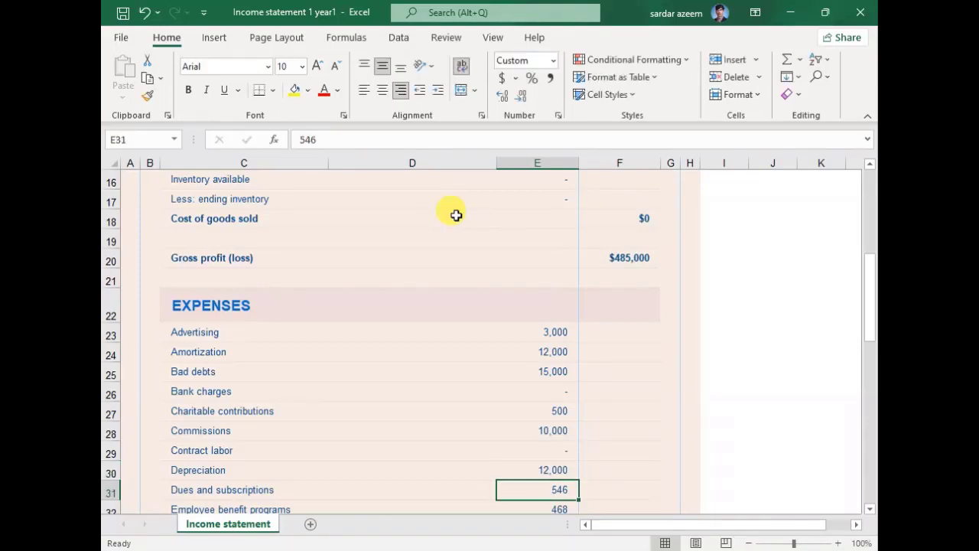
text(2,00)
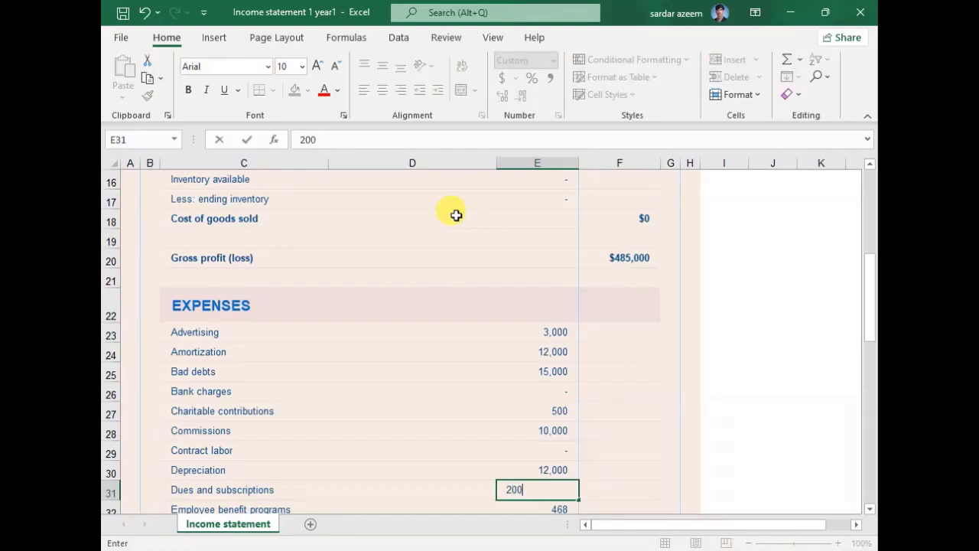
text(0)
key(Return)
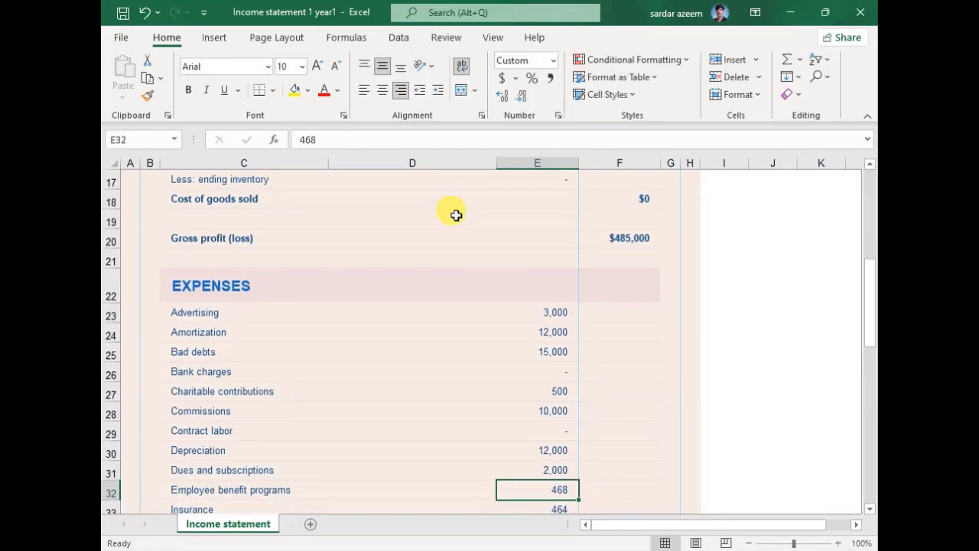
Set the employee benefit programs amount in E32 and the insurance amount in E33 to 0
key(Down)
key(Down)
key(Down)
key(Up)
key(Up)
key(Up)
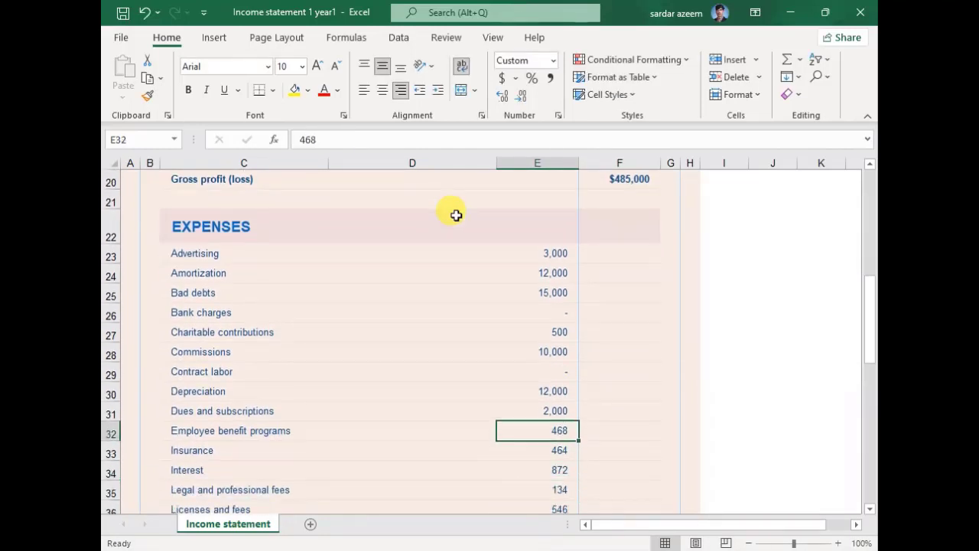
text(0)
key(Return)
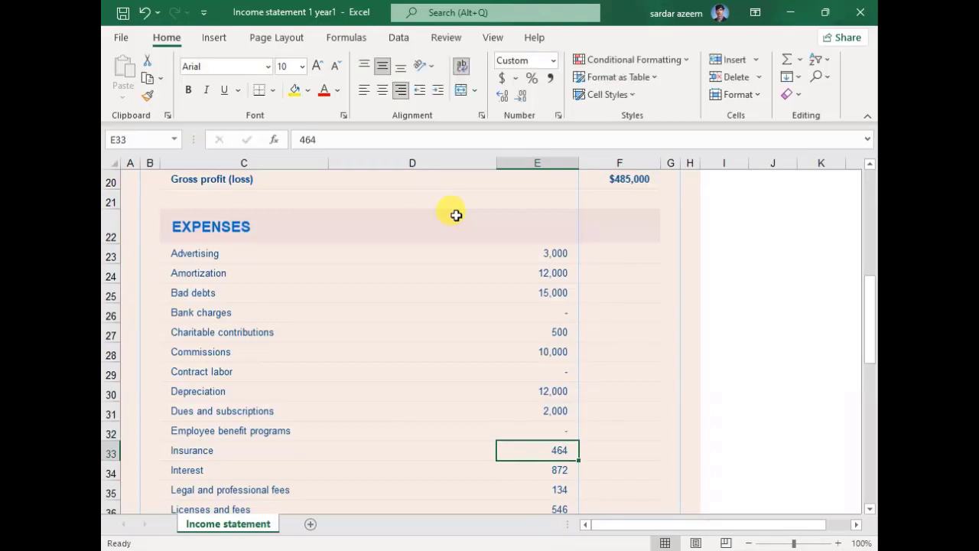
text(0)
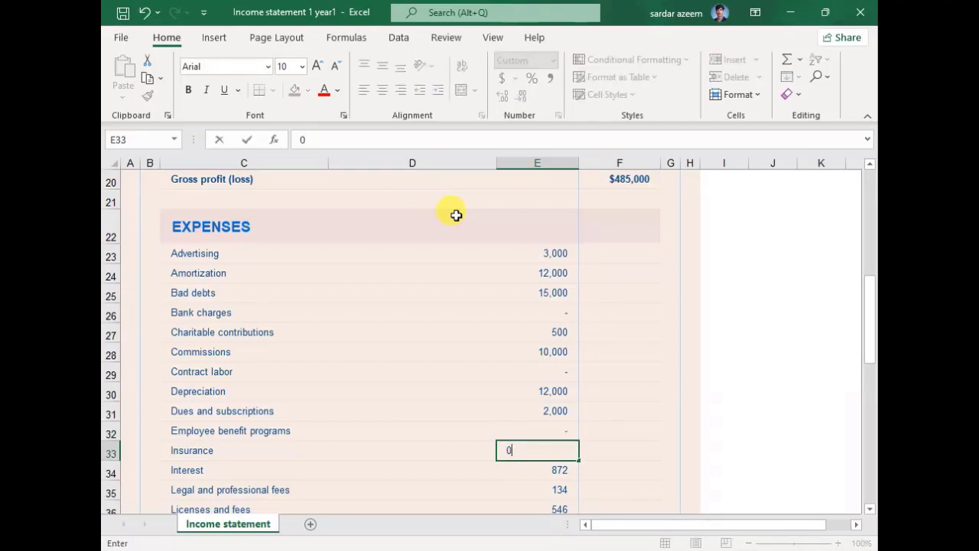
key(Return)
text(0)
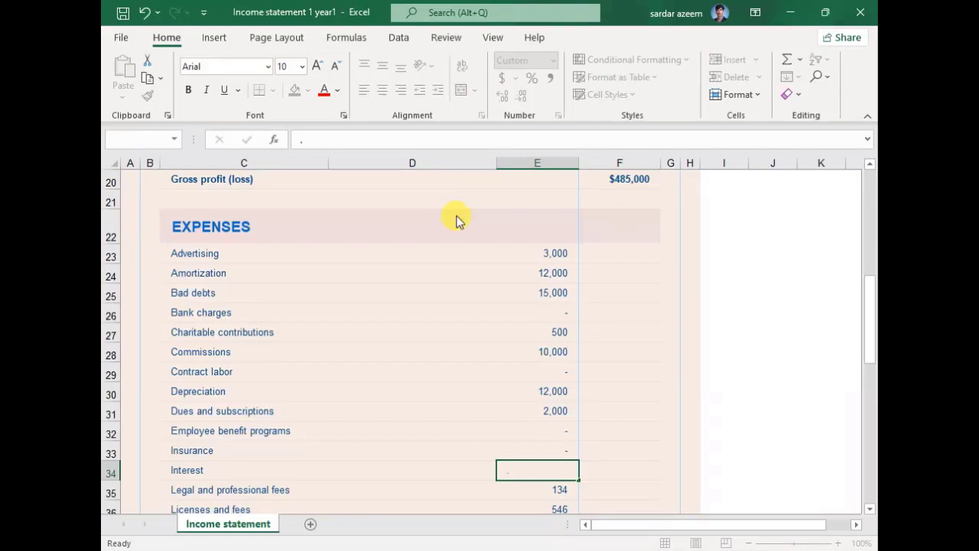
key(Return)
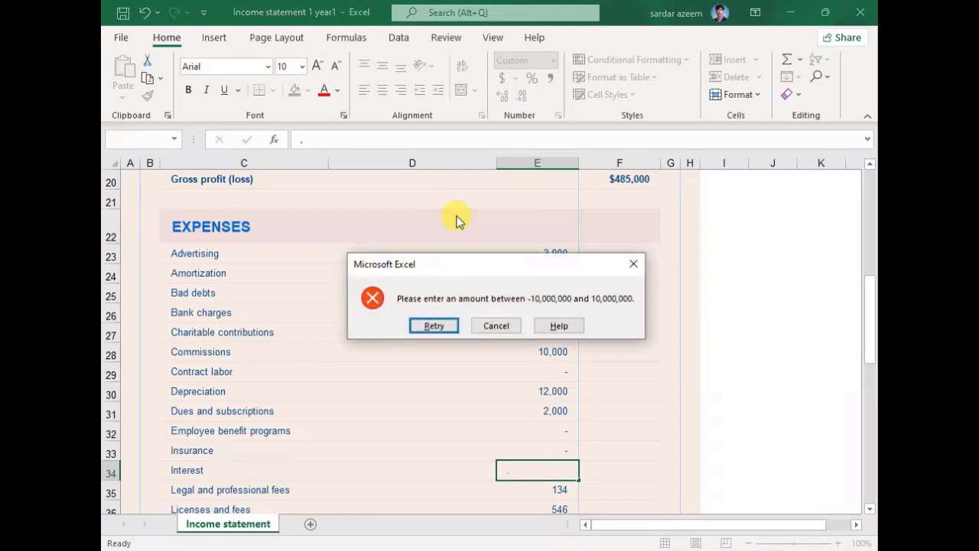
key(Return)
text(=E35)
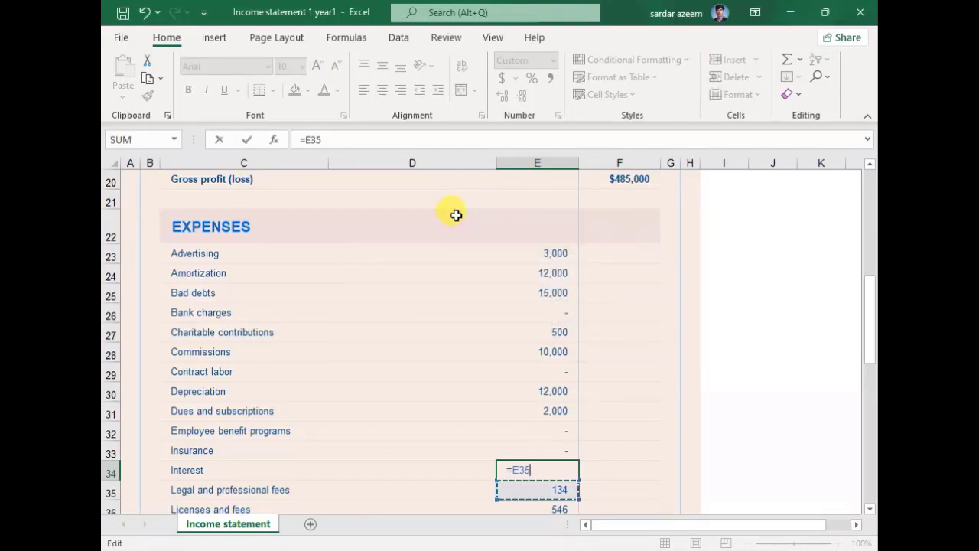
key(Escape)
Enter 0 for interest in E34 and 5000 for legal and professional fees in E35
text(0)
key(Return)
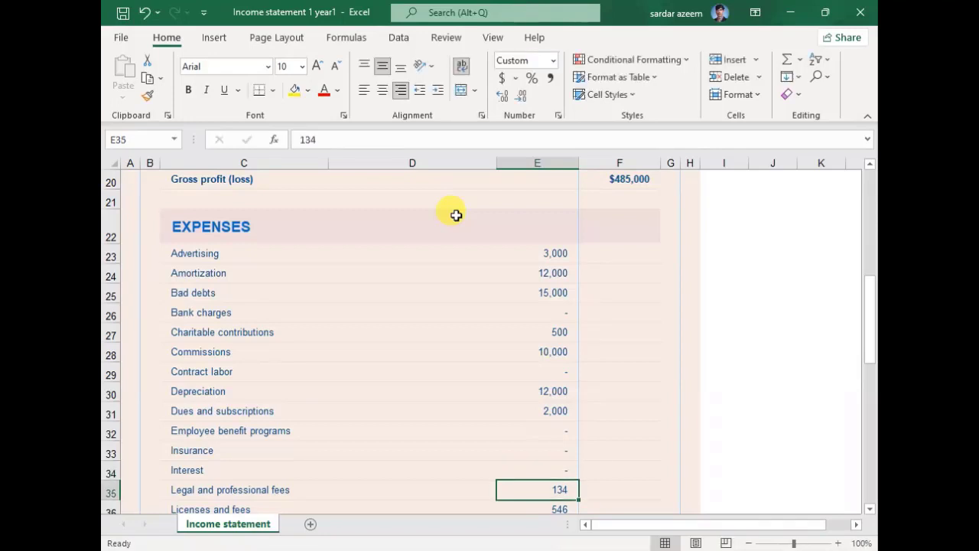
key(Down)
key(Down)
key(Down)
key(Down)
key(Up)
key(Up)
key(Up)
key(Up)
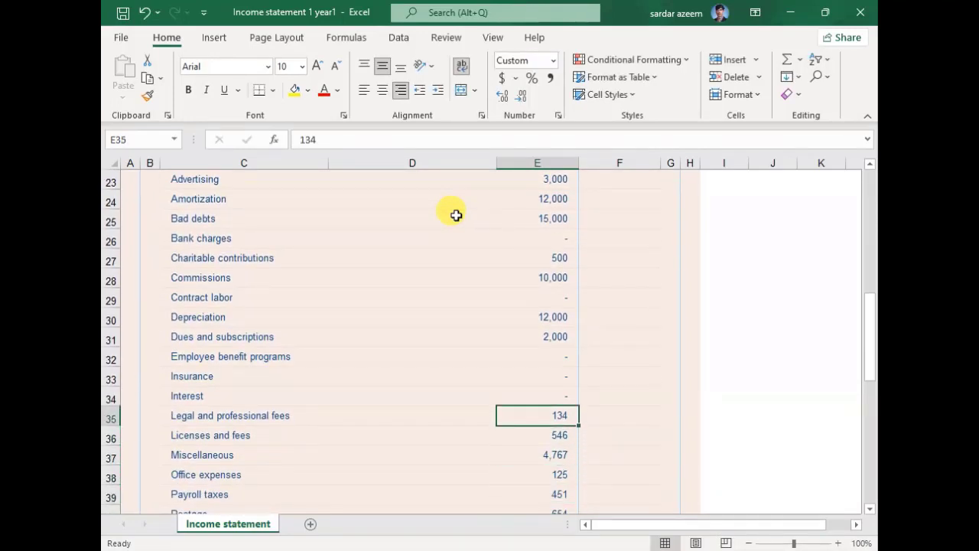
text(5000)
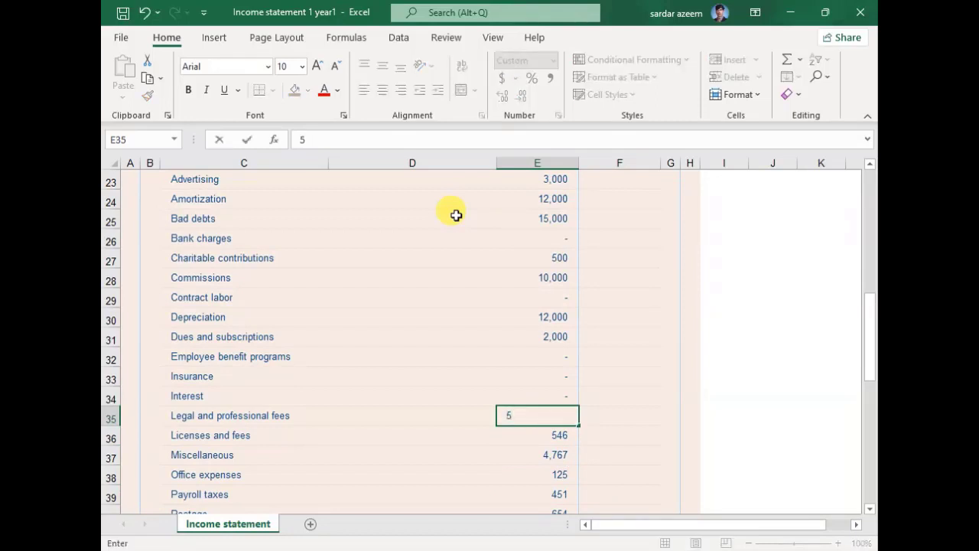
key(Return)
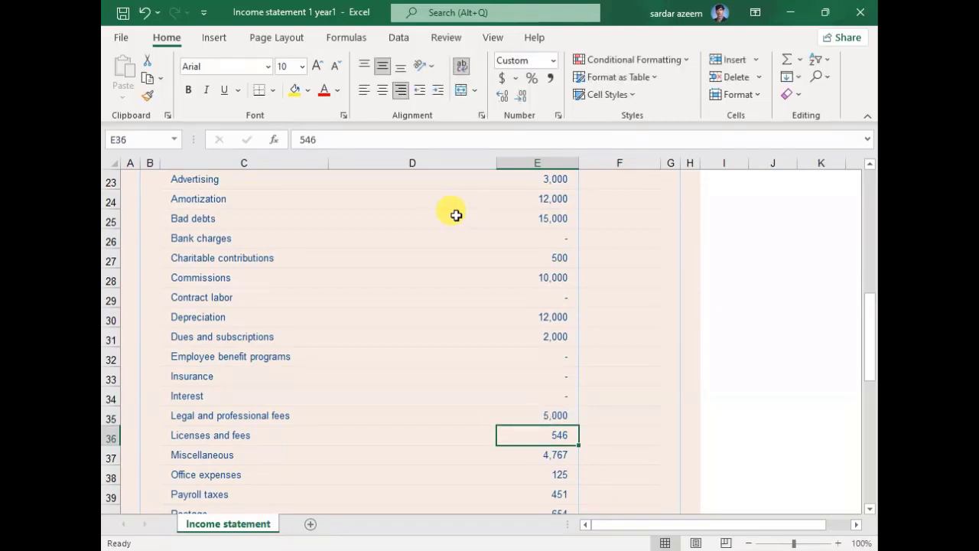
Enter 0 for licenses and fees in E36, 4500 for miscellaneous in E37 and 9000 for office expenses in E38
text(0)
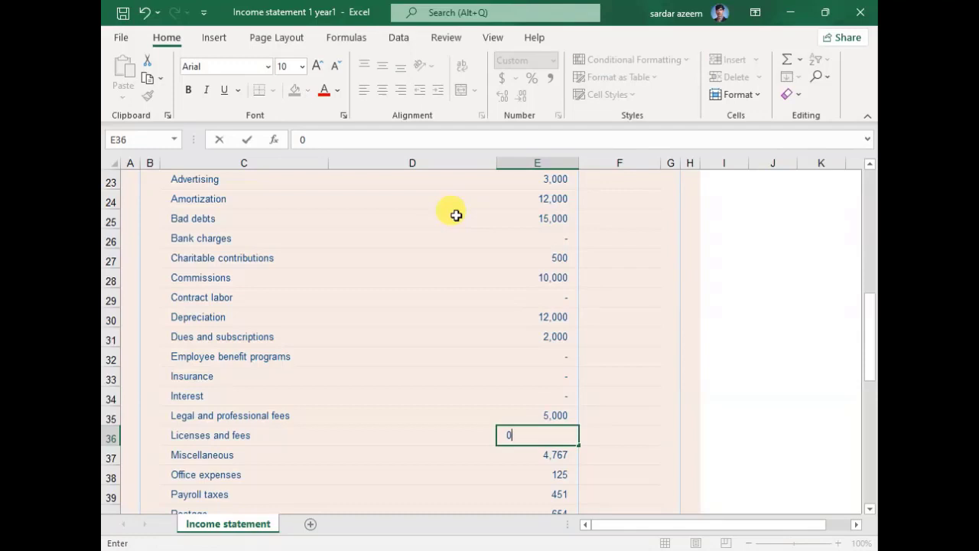
key(Return)
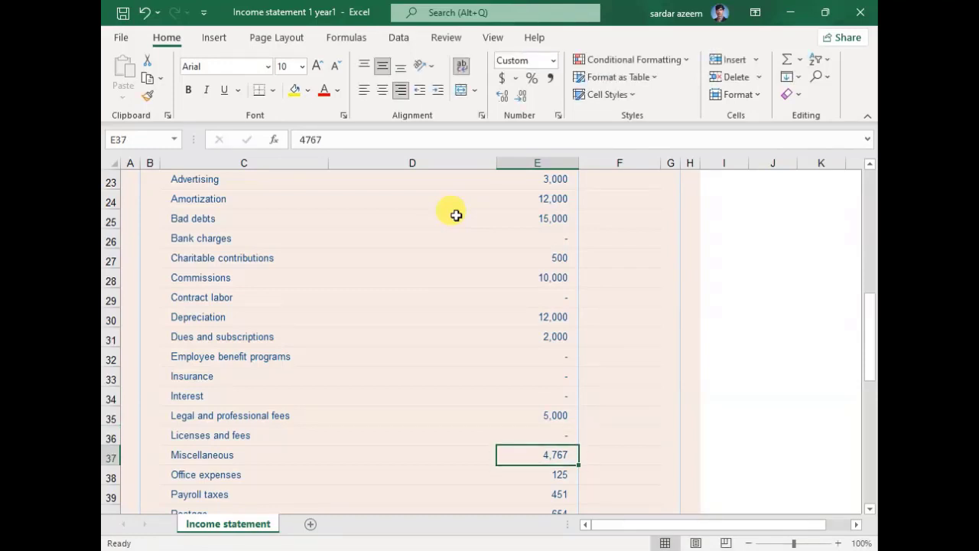
text(4500)
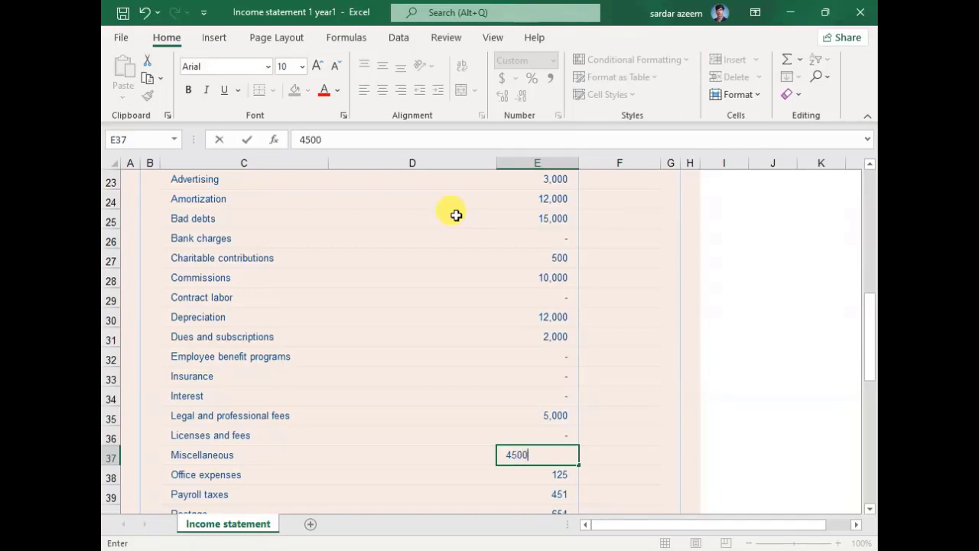
key(Return)
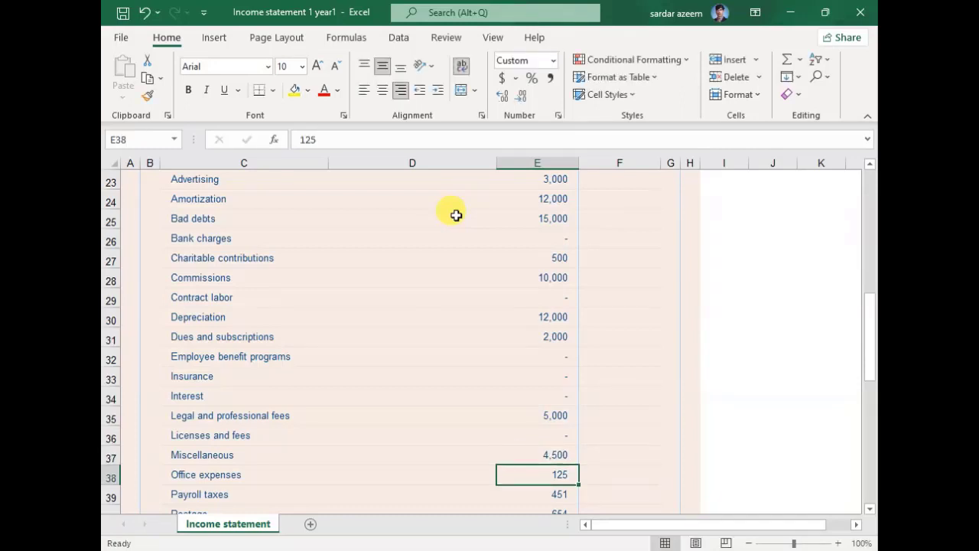
key(Right)
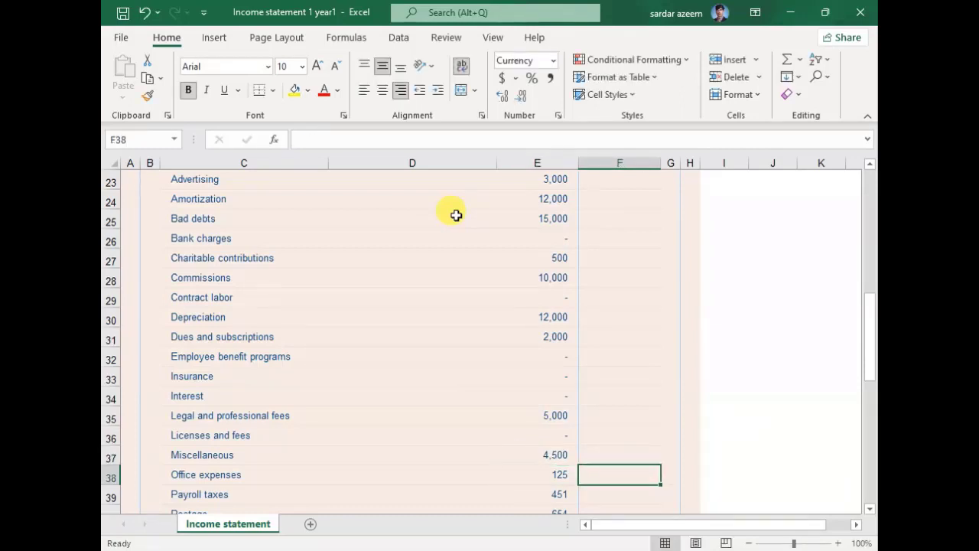
key(Left)
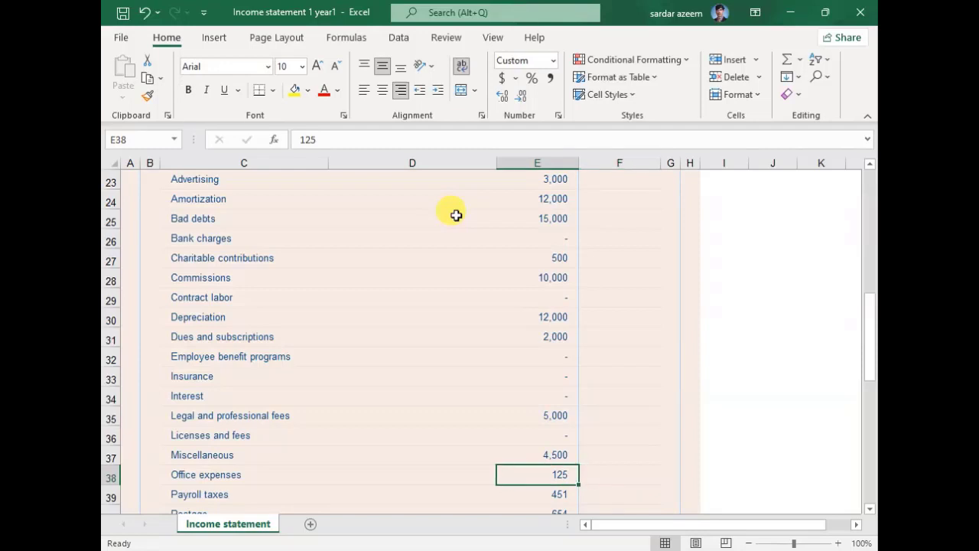
text(9000)
key(Return)
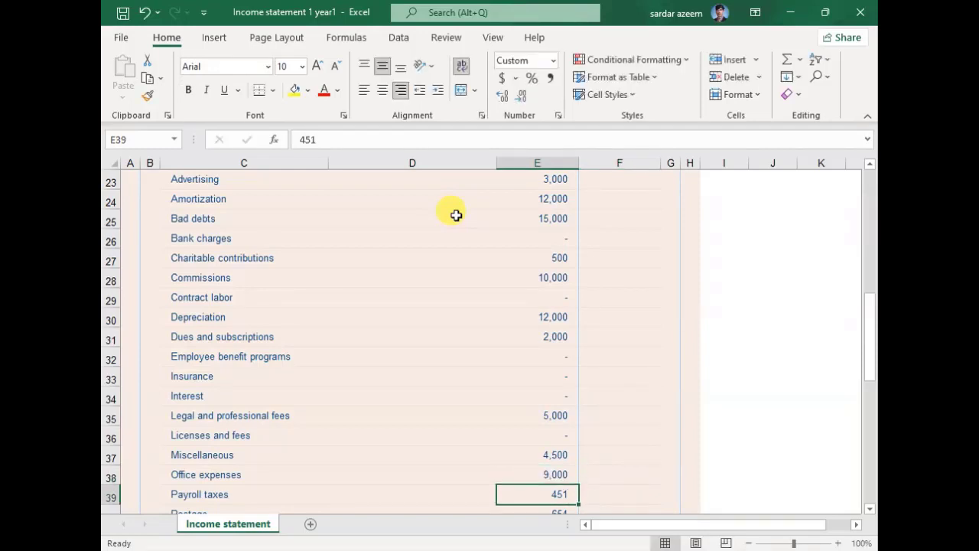
Enter 0 for payroll taxes in E39, 5000 for postage in E40 and 50000 for rent in E41
text(0)
key(Return)
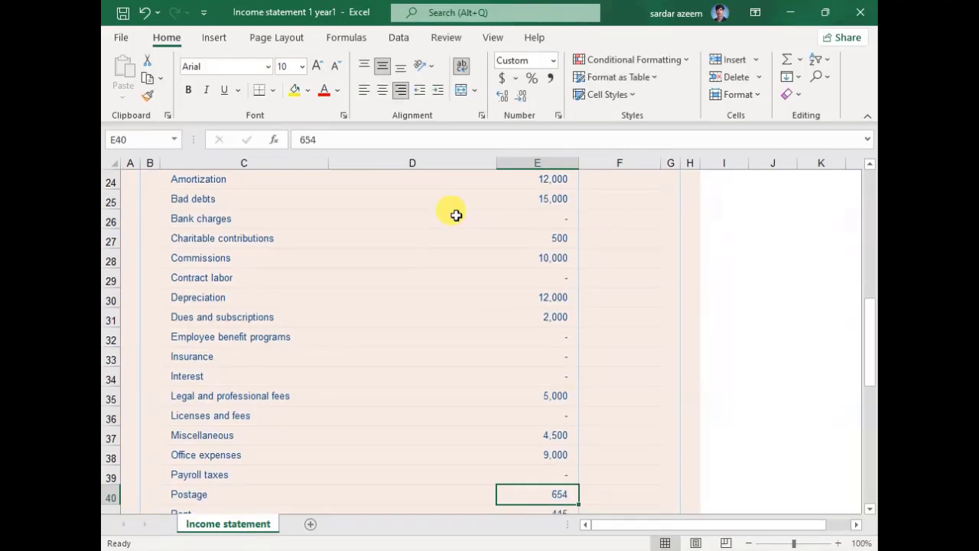
text(5000)
key(Return)
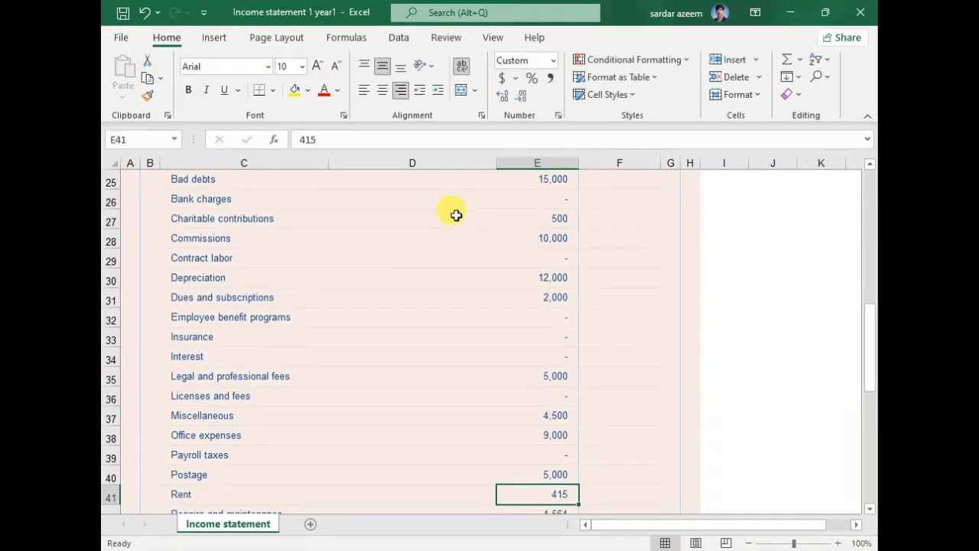
text(50000)
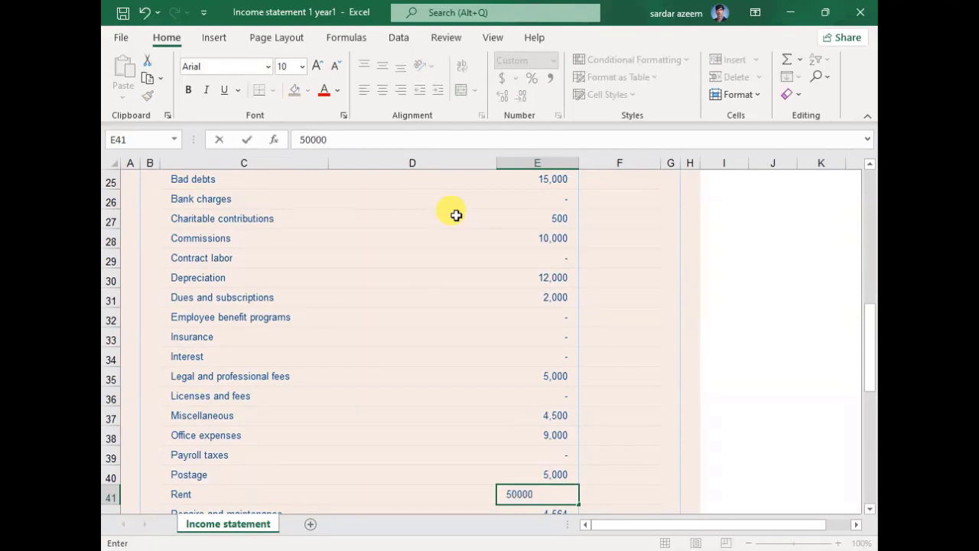
key(Return)
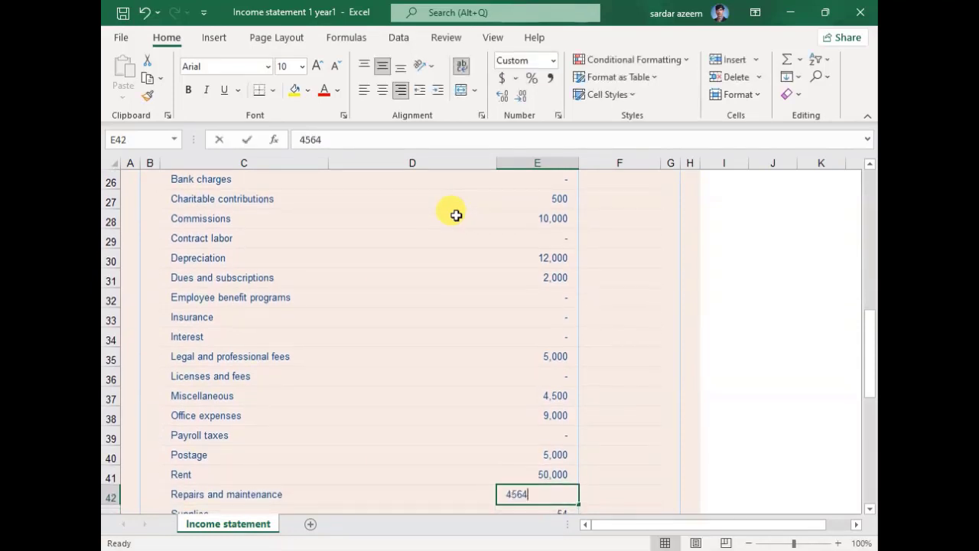
Enter 6000 for repairs and maintenance in E42 and 0 for supplies in E43
text(6000)
key(Return)
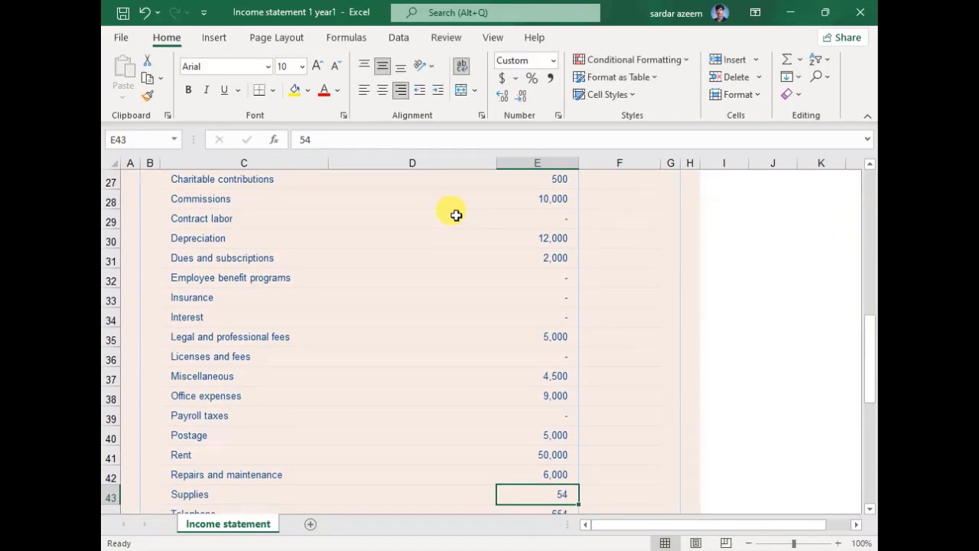
text(0)
key(Return)
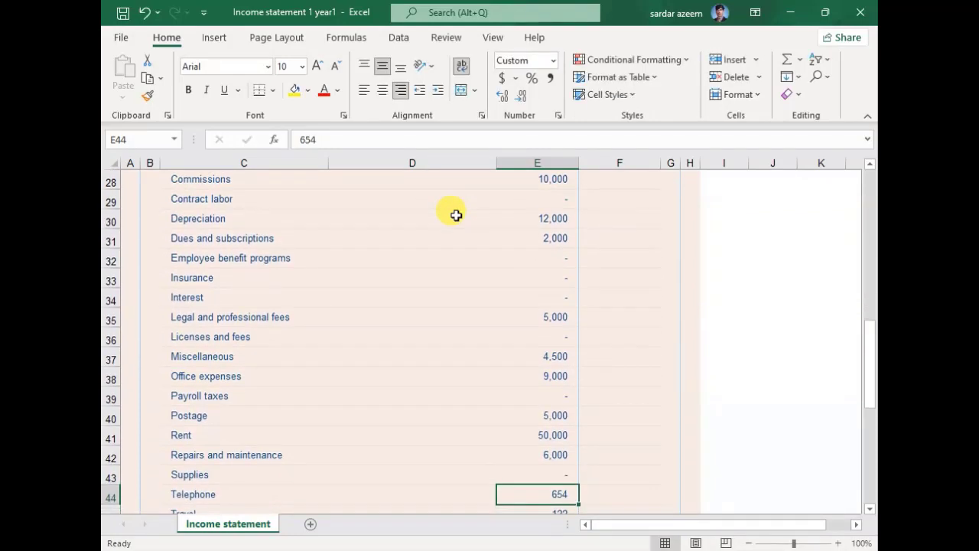
Enter 0 for telephone in E44 and 2 for travel in E45
text(0)
key(Return)
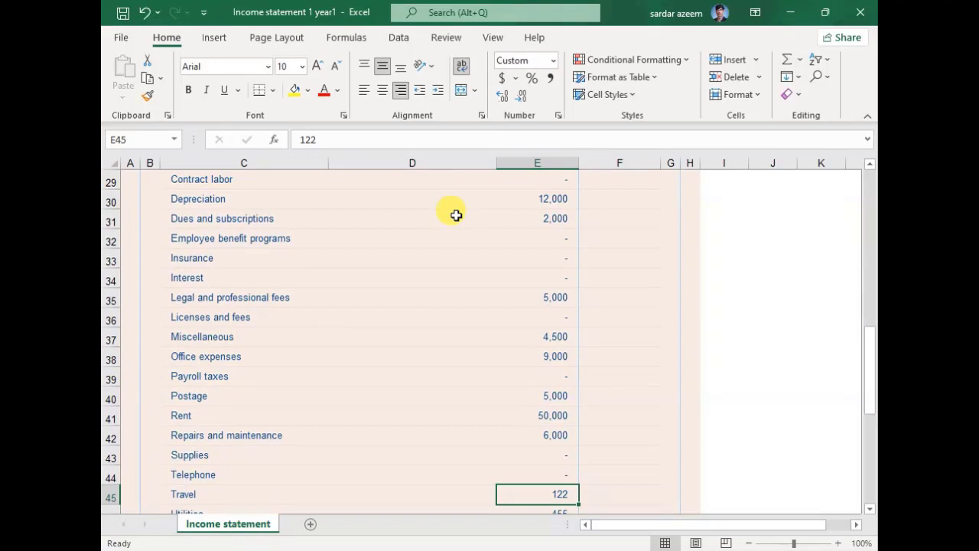
text(2)
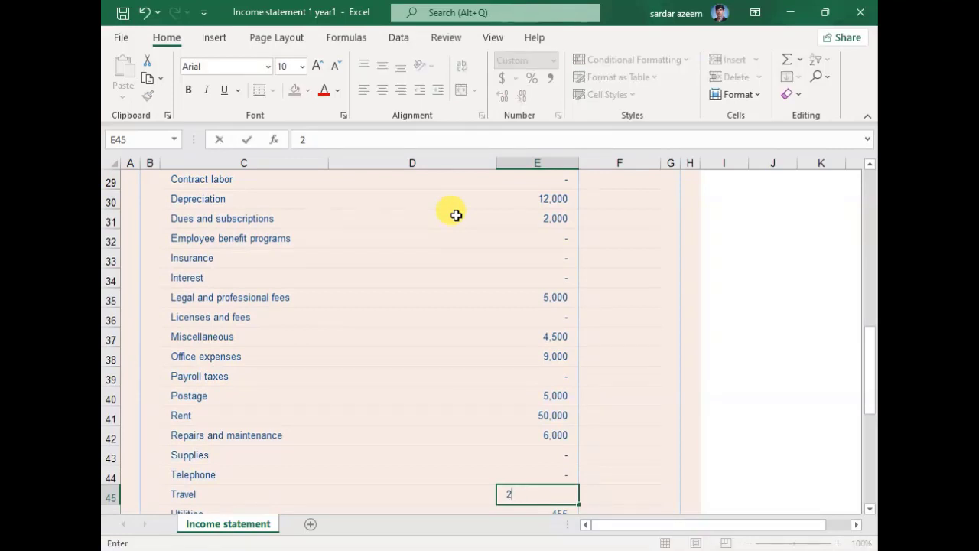
key(Up)
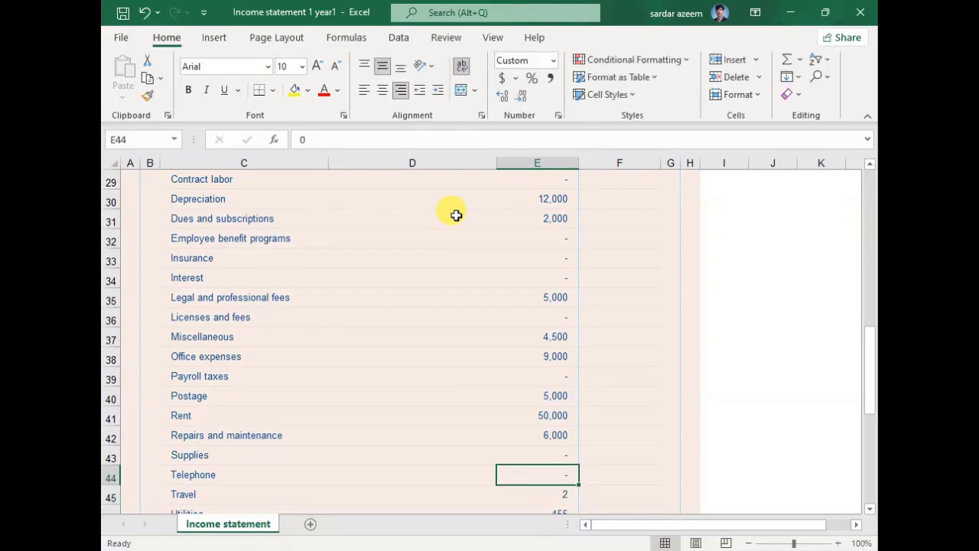
Enter 9000 for telephone in E44, 0 for travel in E45 and 15000 for utilities in E46
text(9000)
key(Return)
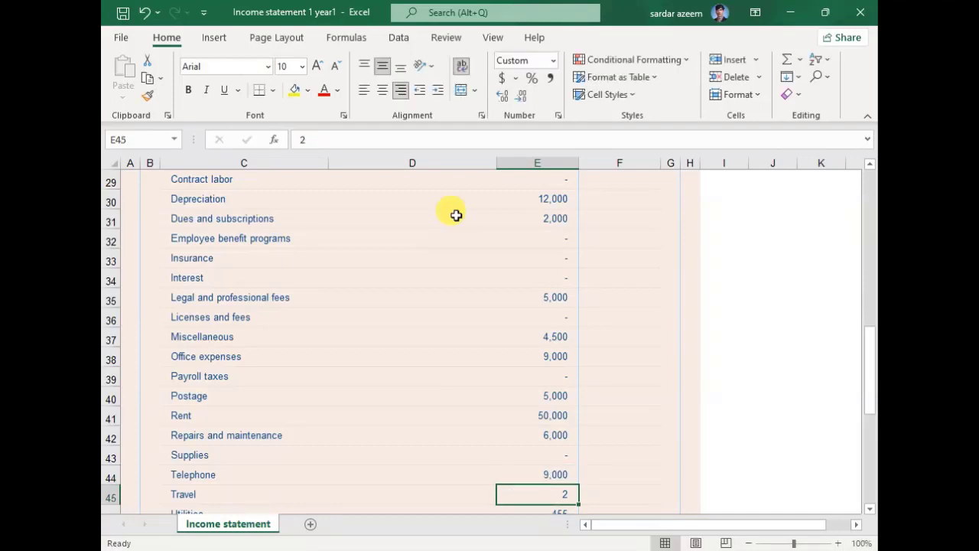
text(0)
key(Return)
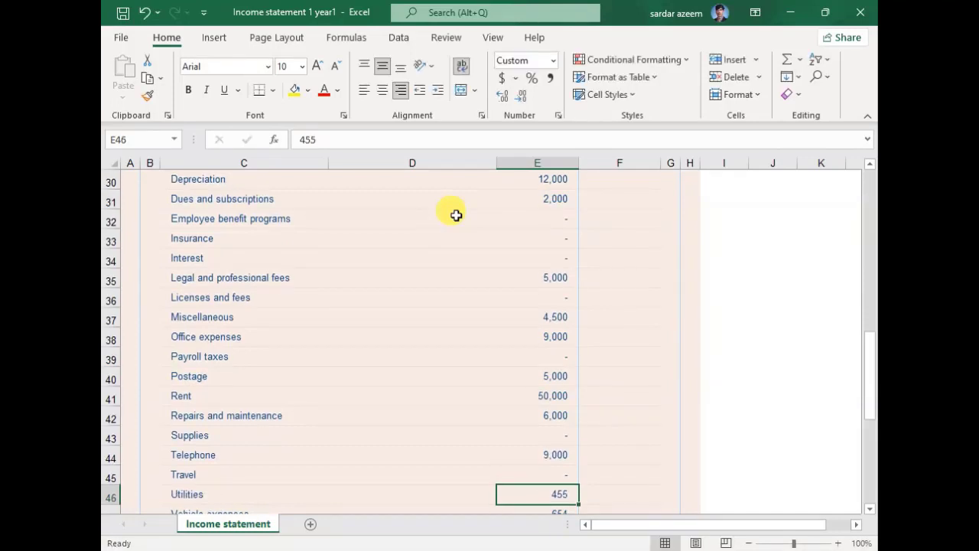
text(15000)
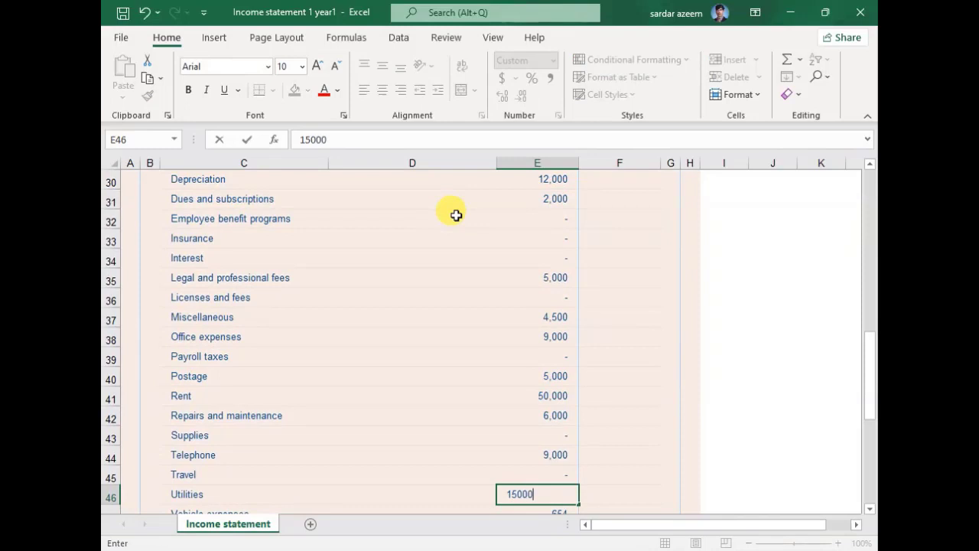
key(Return)
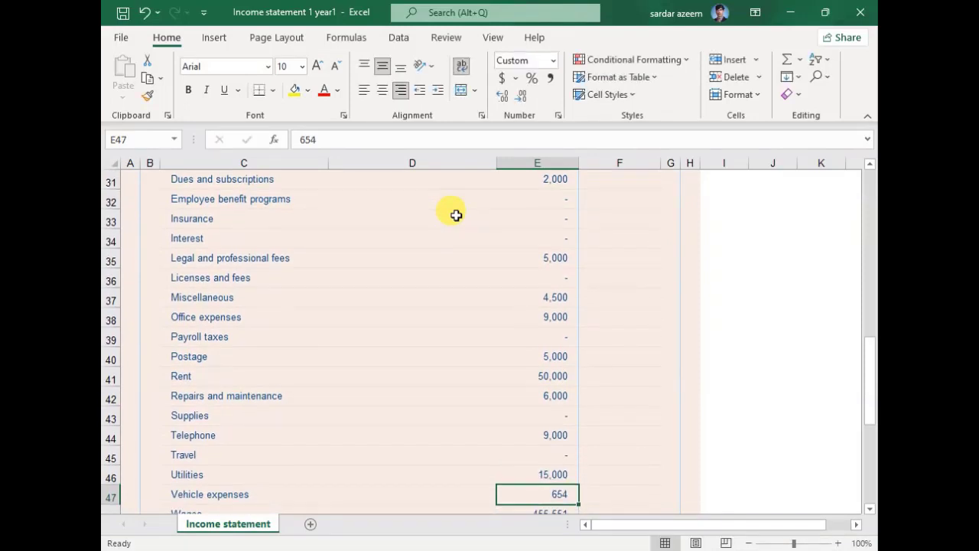
Enter 0 for vehicle expenses in E47 and 80000 for wages in E48
text(0)
key(Return)
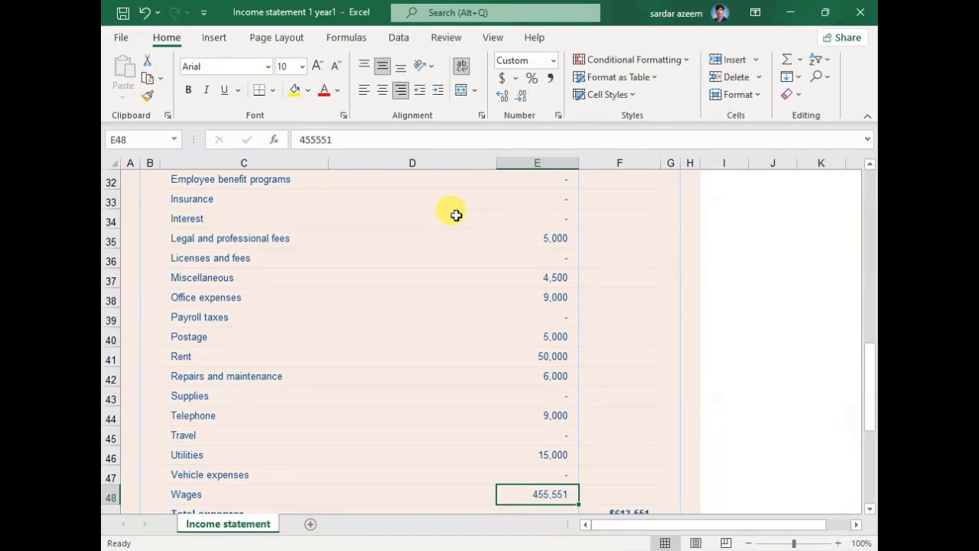
text(80000)
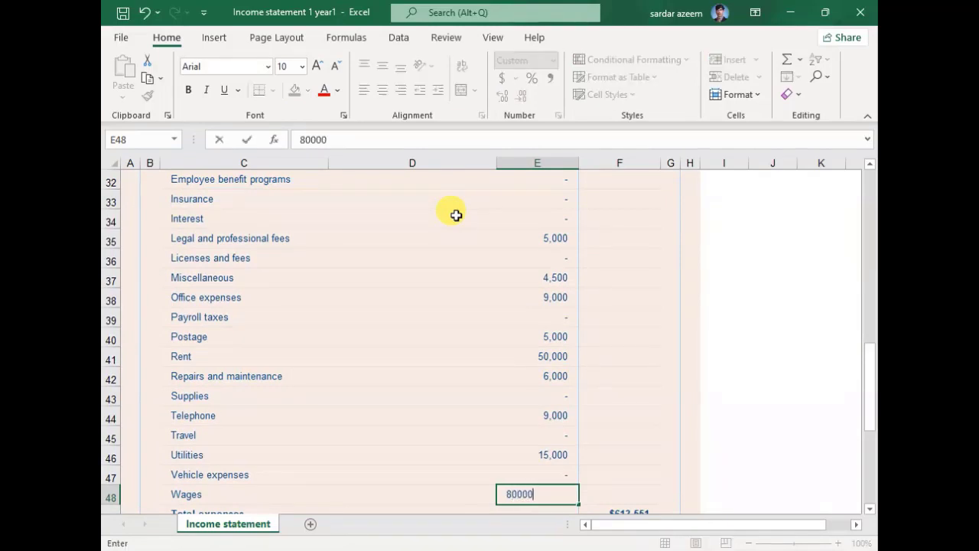
key(Return)
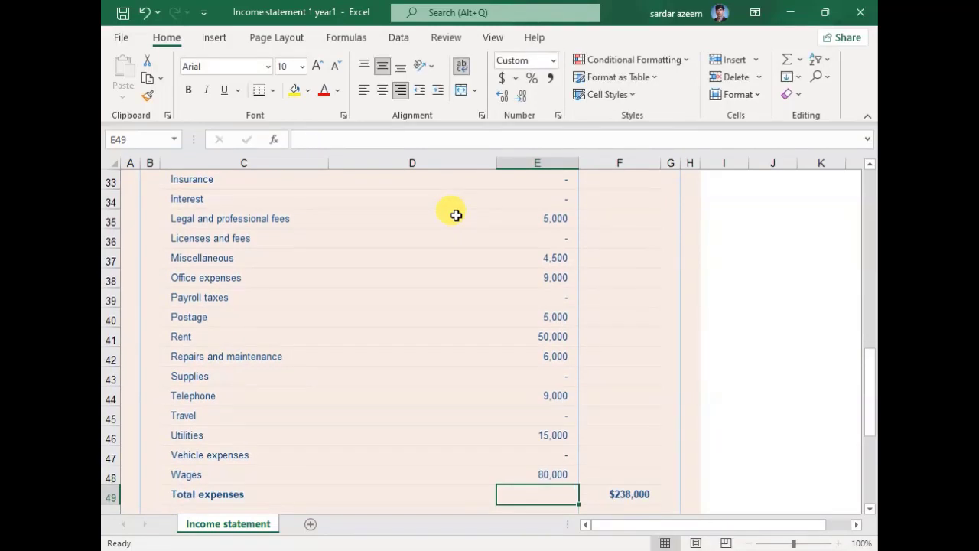
Check the total expenses in F49 and the net operating income in F51
key(Right)
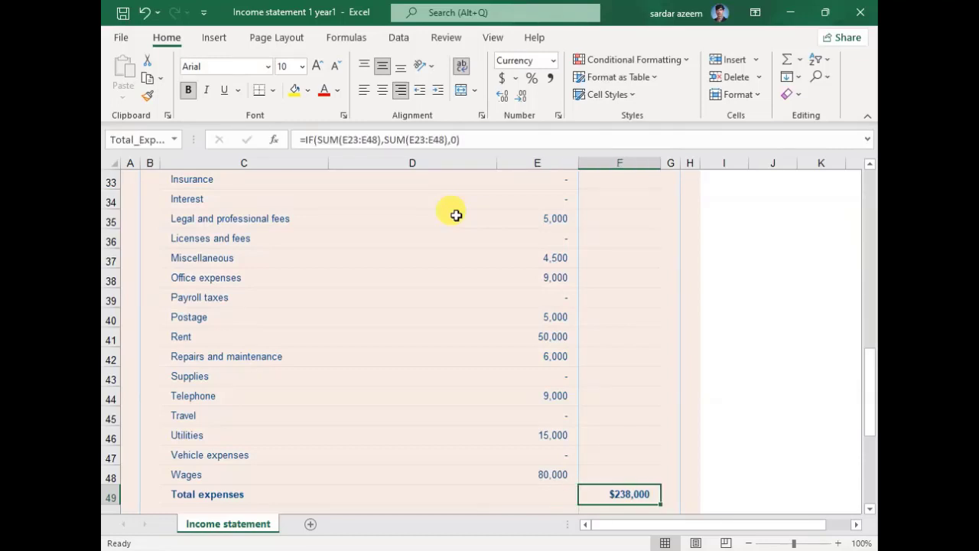
key(Down)
key(Down)
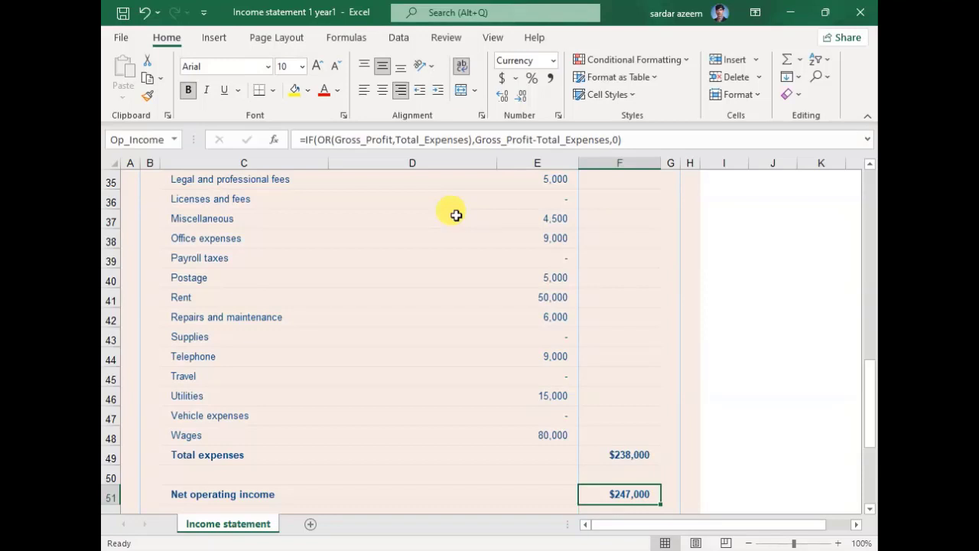
Search the online templates for "loan" and create a new workbook from the Loan calculator template
click(112, 41)
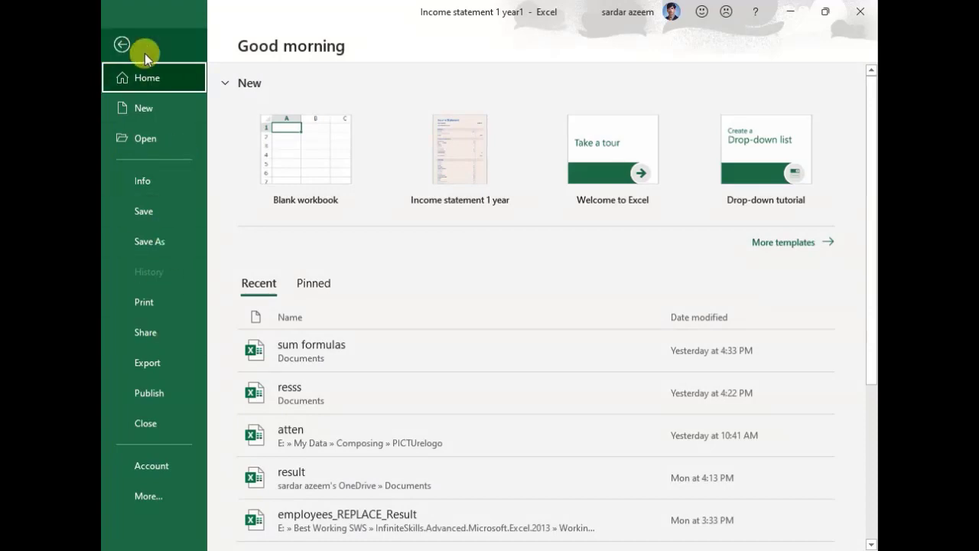
click(124, 43)
click(124, 40)
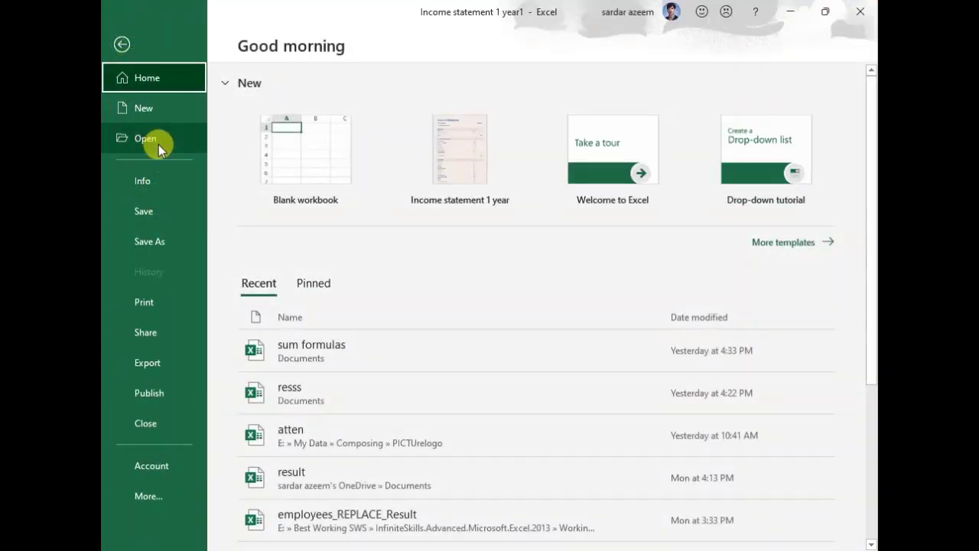
click(153, 114)
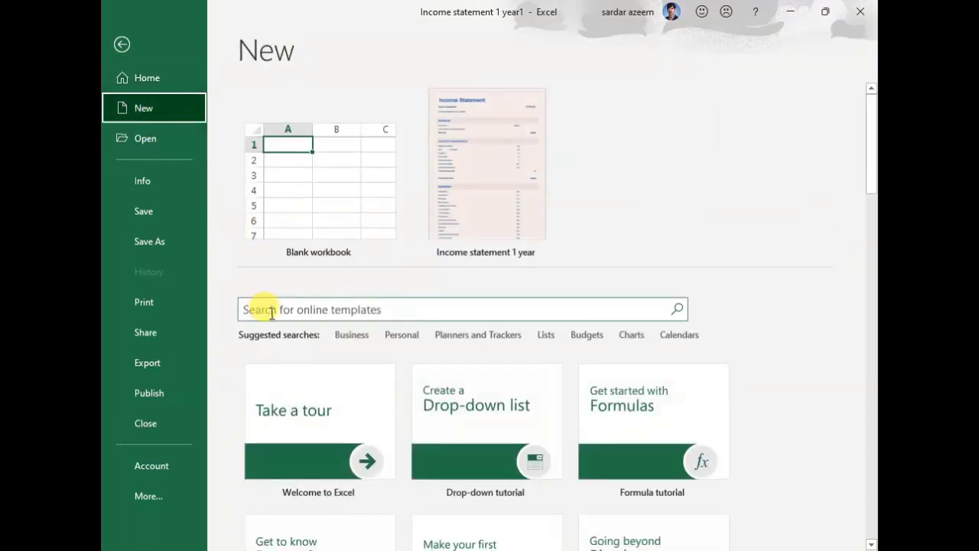
click(271, 311)
text(loan)
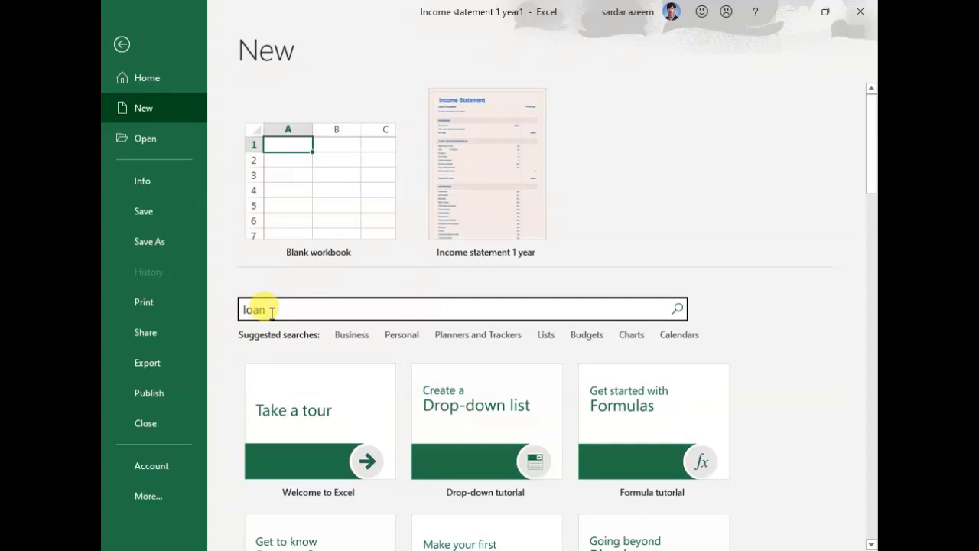
key(Return)
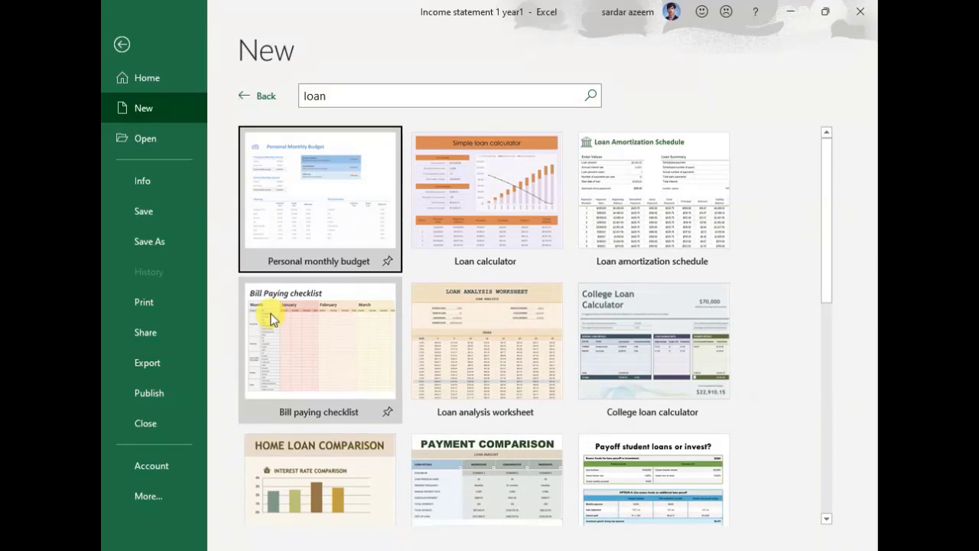
click(463, 193)
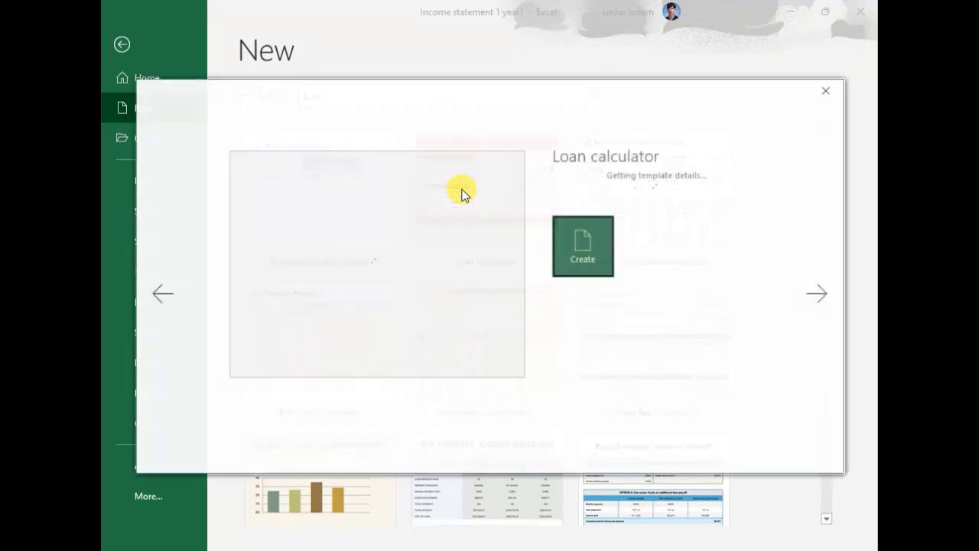
click(604, 348)
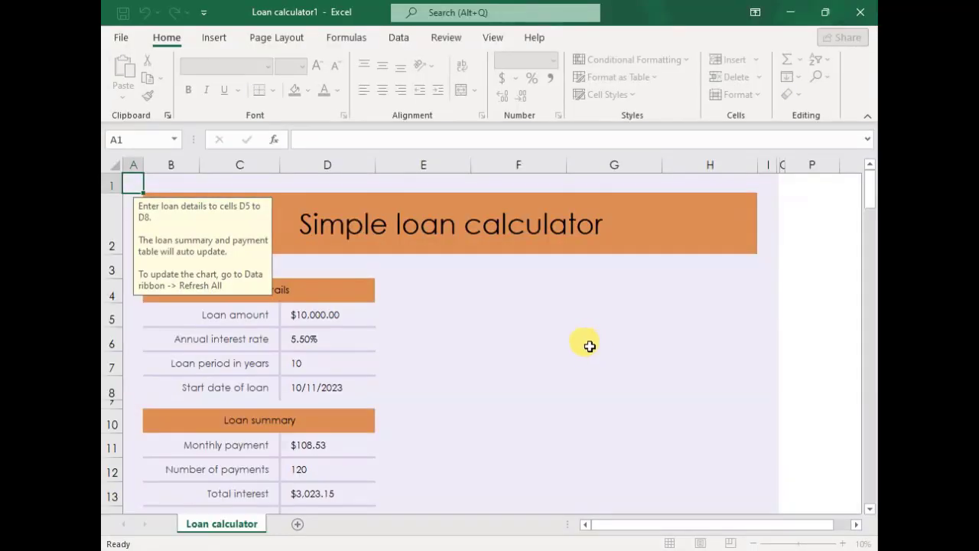
Set the loan amount in D5 to 1500000
click(307, 313)
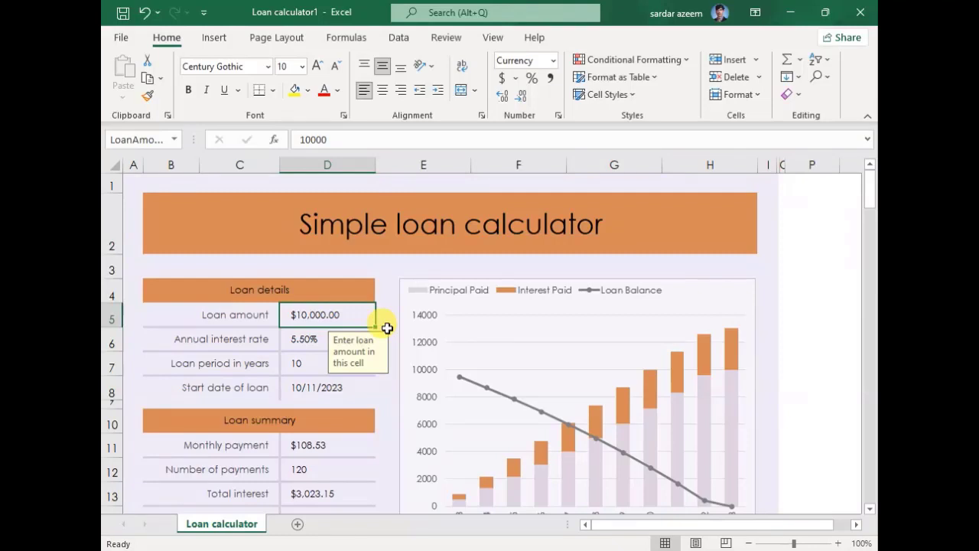
text(1,5)
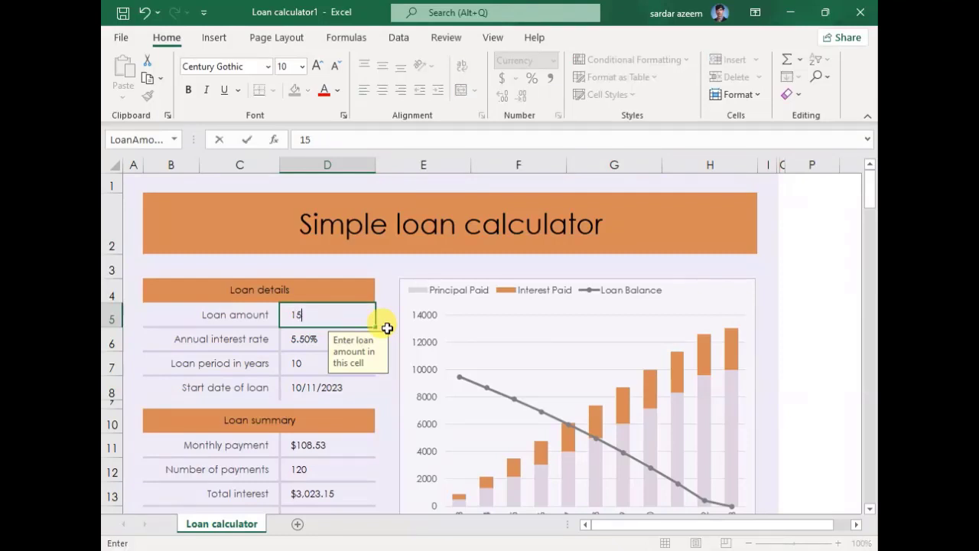
text(00,)
text(00000)
key(Return)
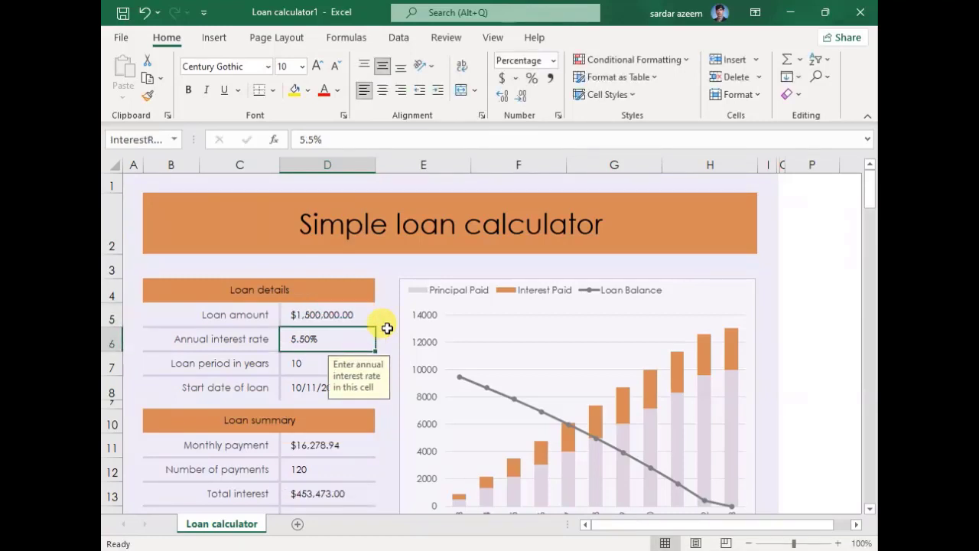
Set the annual interest rate in D6 to 8% and the loan period in D7 to 8 years, keeping the start date
text(8)
key(Return)
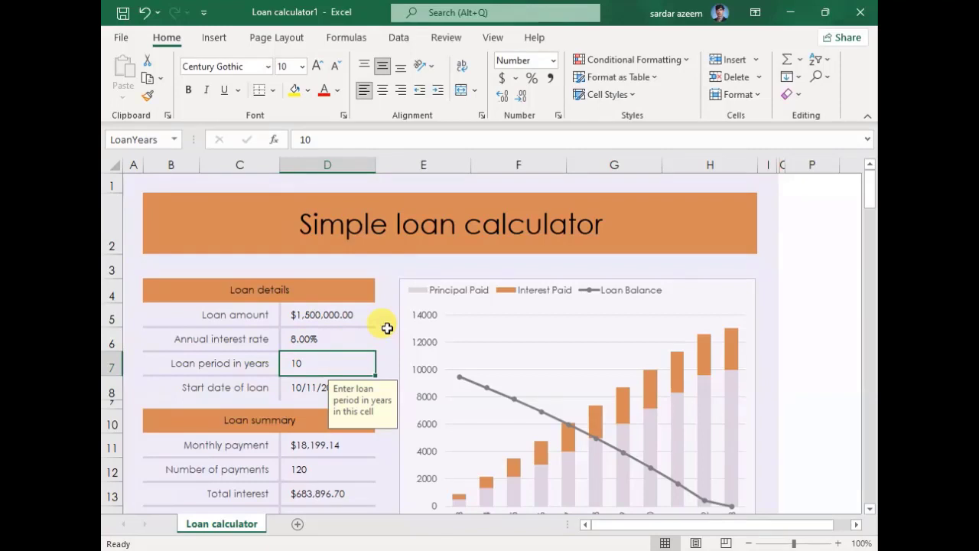
text(8)
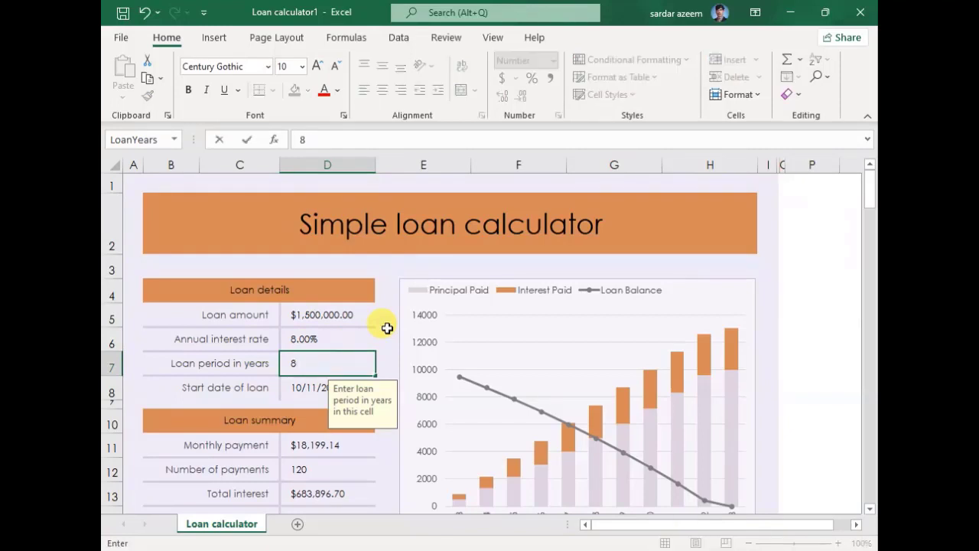
key(Return)
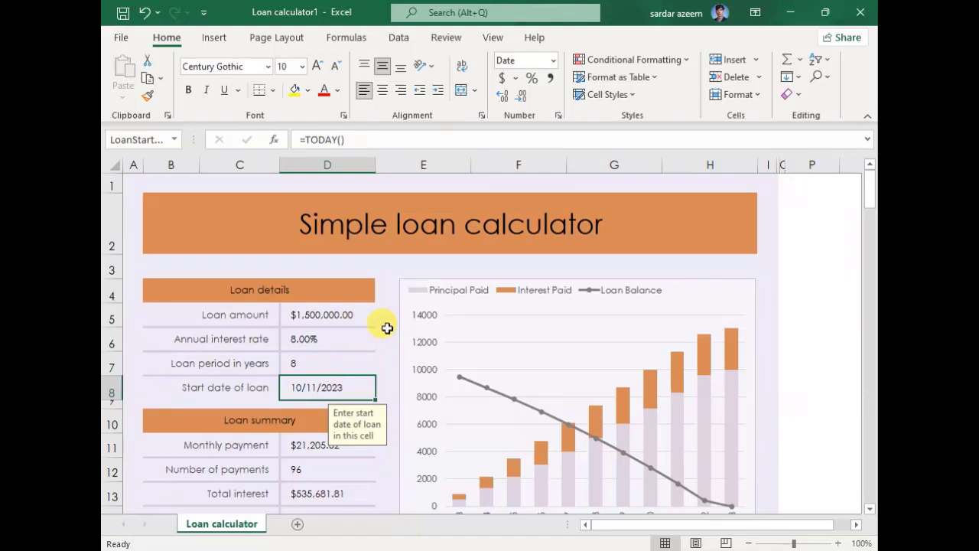
key(Return)
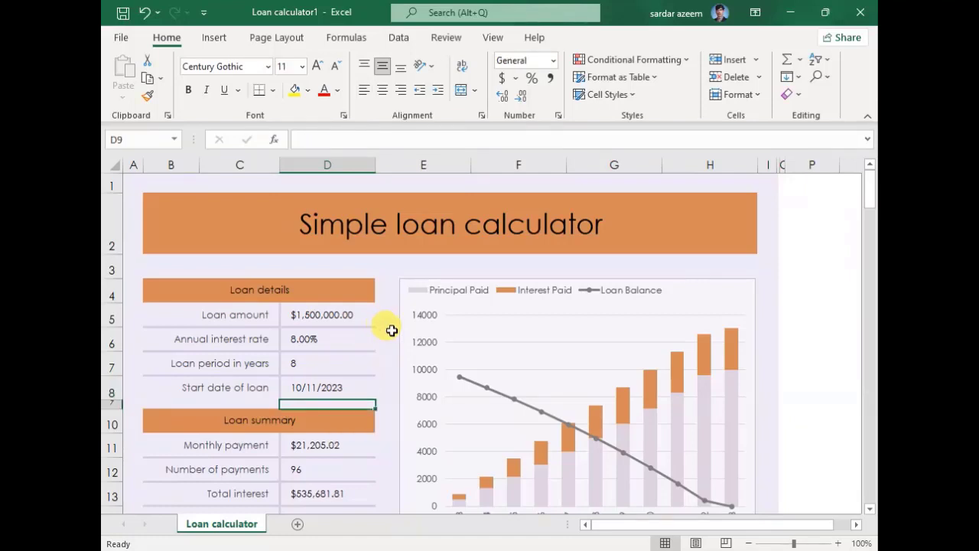
Review the loan summary's monthly payment, number of payments, total interest and total cost of loan in D11 to D14
scroll(361, 393, down, 2)
click(301, 263)
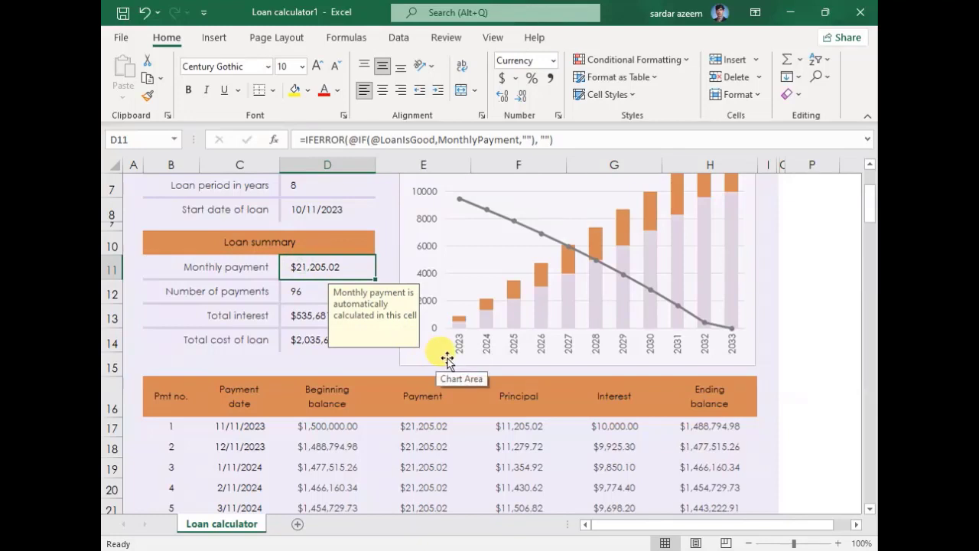
click(287, 290)
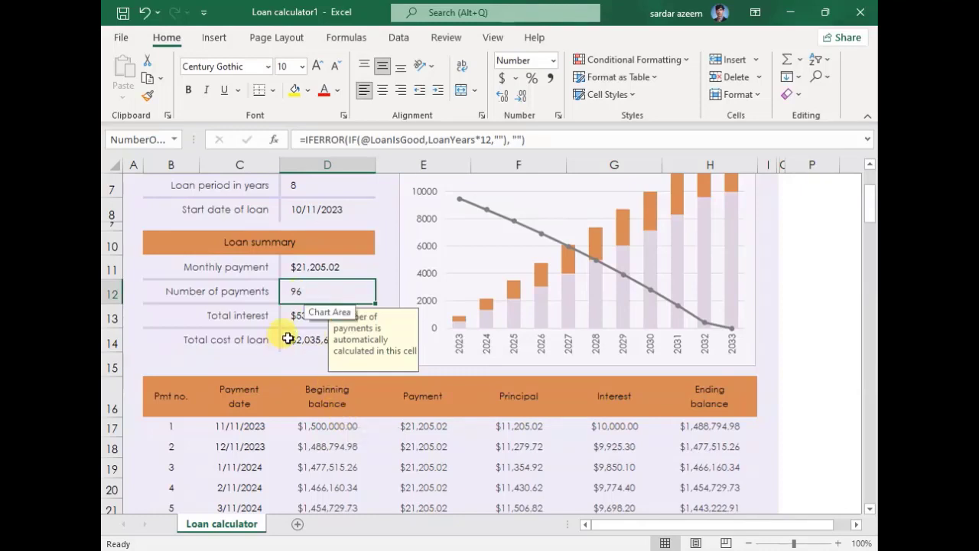
click(292, 317)
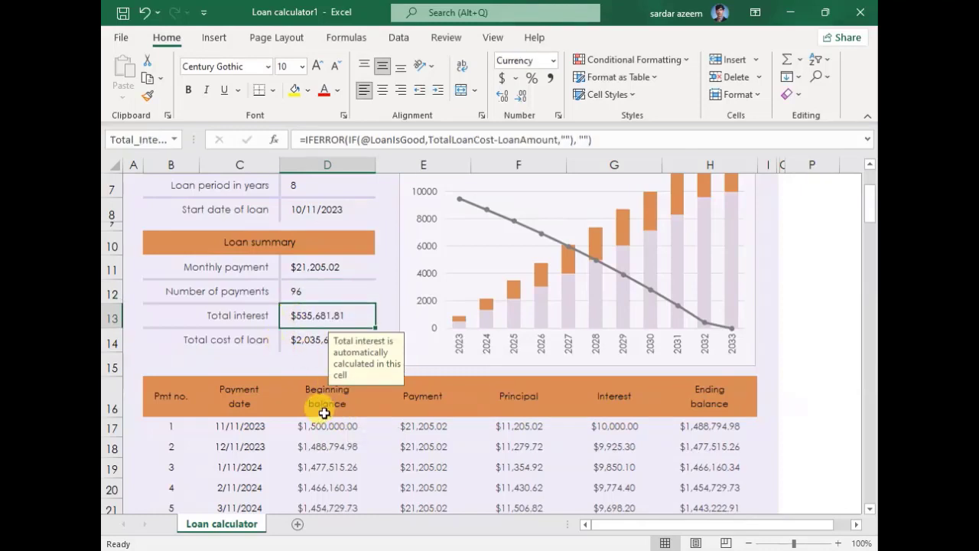
click(296, 349)
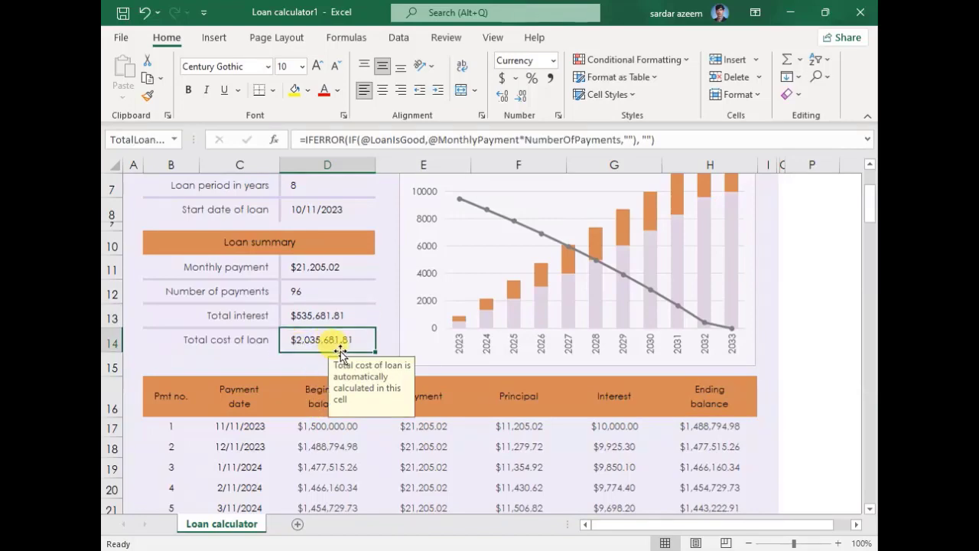
Examine the payment schedule through to the last payment's ending balance in H112, and return to the loan details
scroll(356, 375, down, 5)
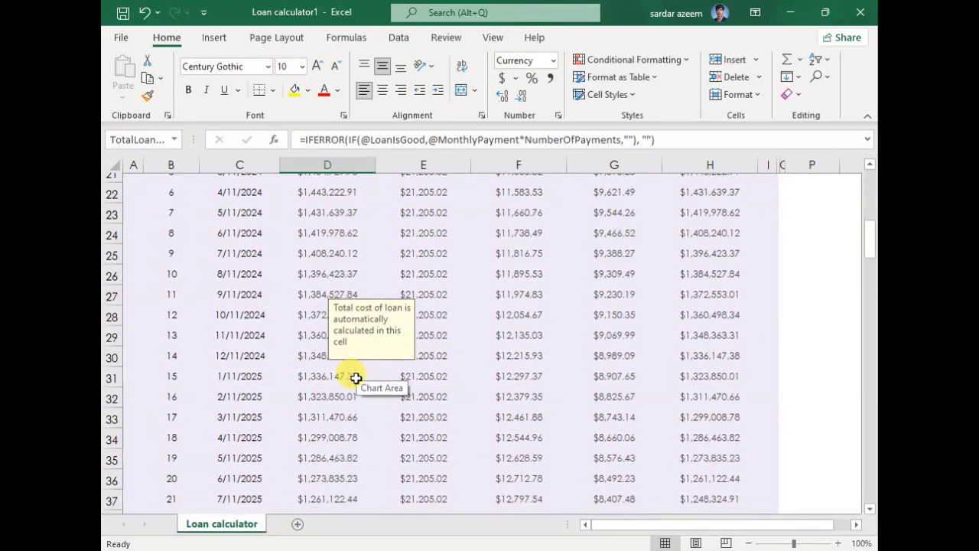
scroll(356, 377, down, 13)
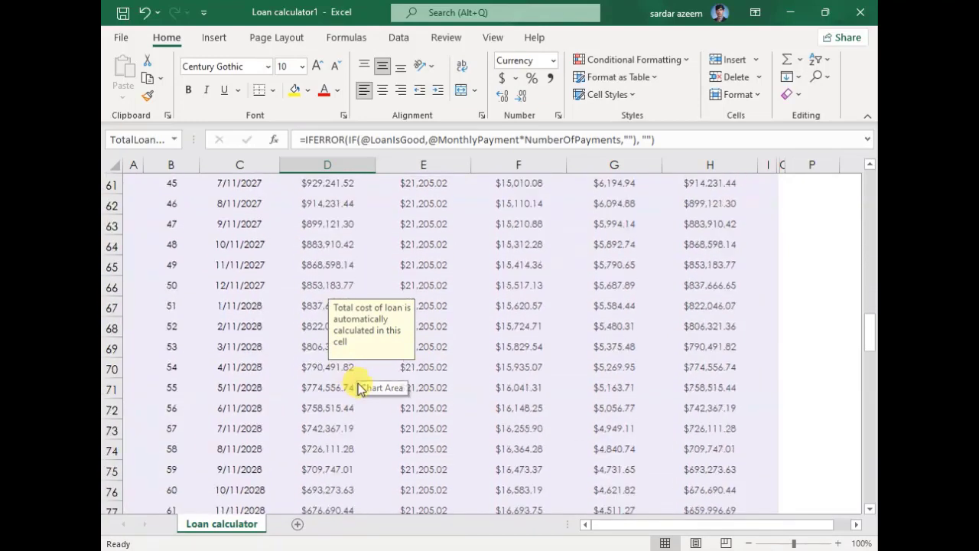
scroll(357, 387, down, 17)
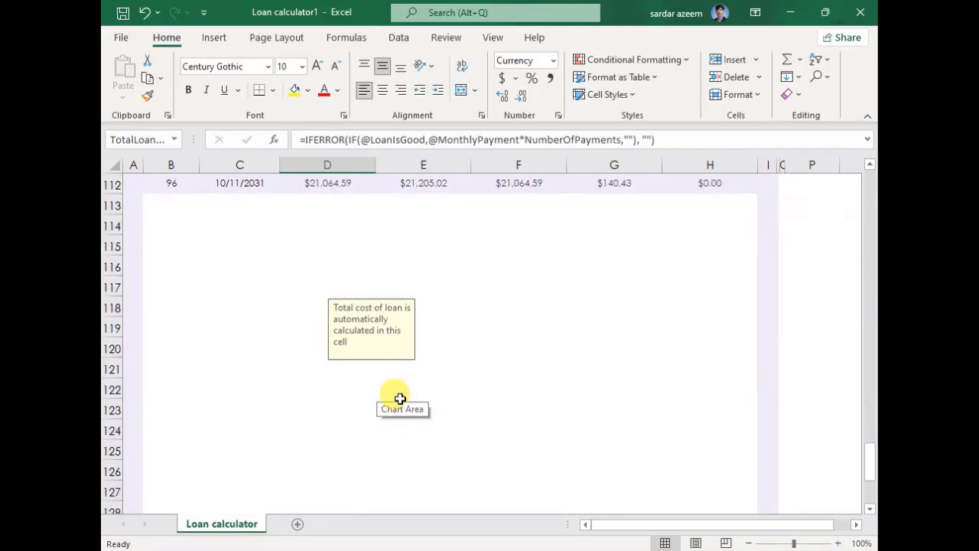
scroll(399, 398, up, 4)
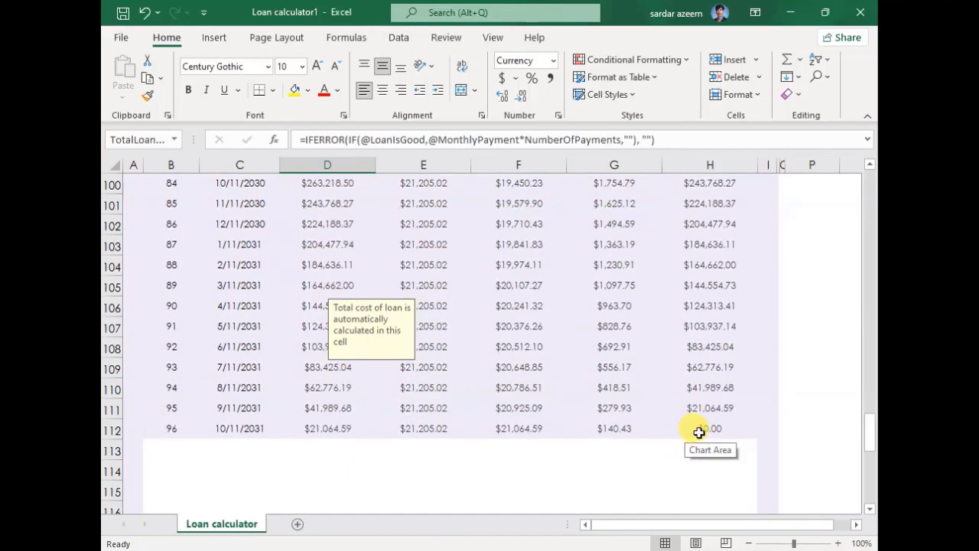
scroll(425, 417, up, 14)
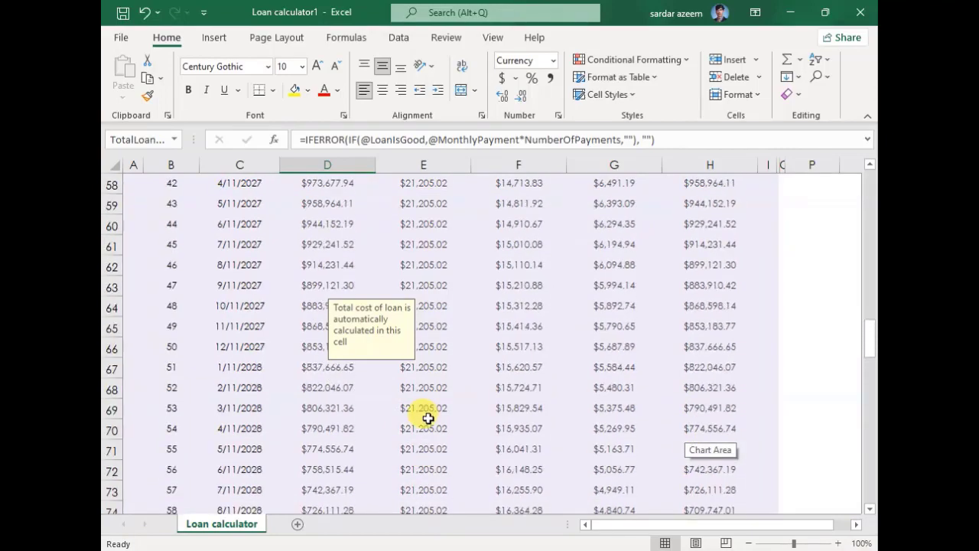
scroll(428, 418, up, 8)
scroll(430, 418, down, 3)
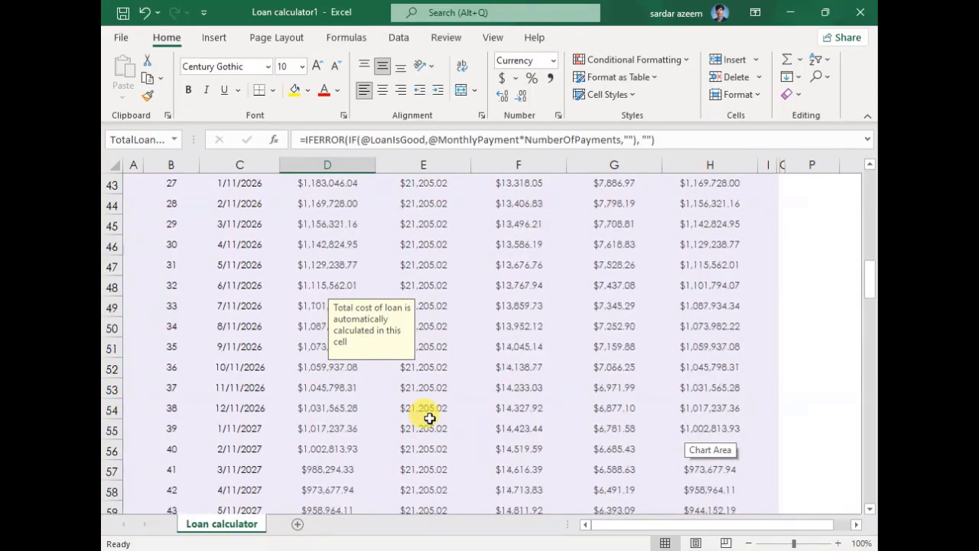
scroll(430, 419, down, 20)
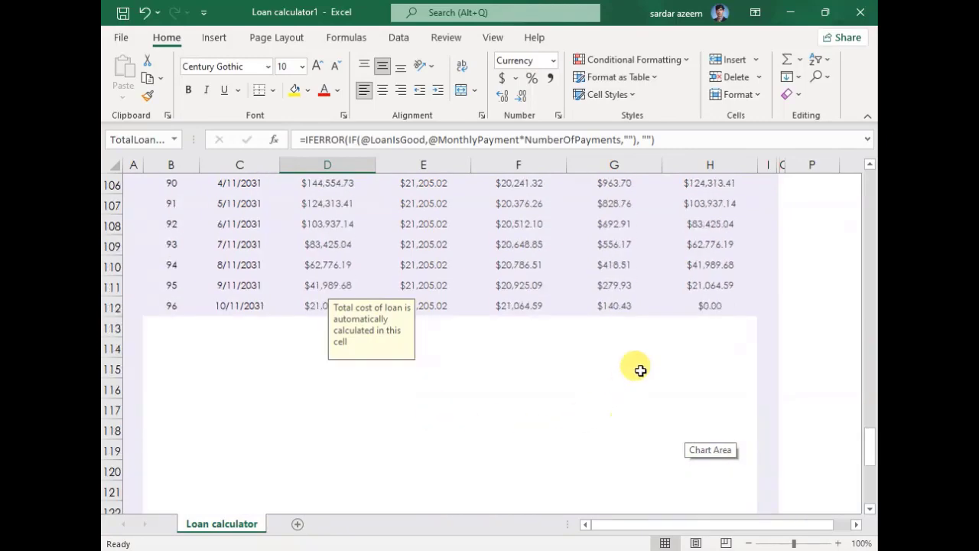
click(697, 306)
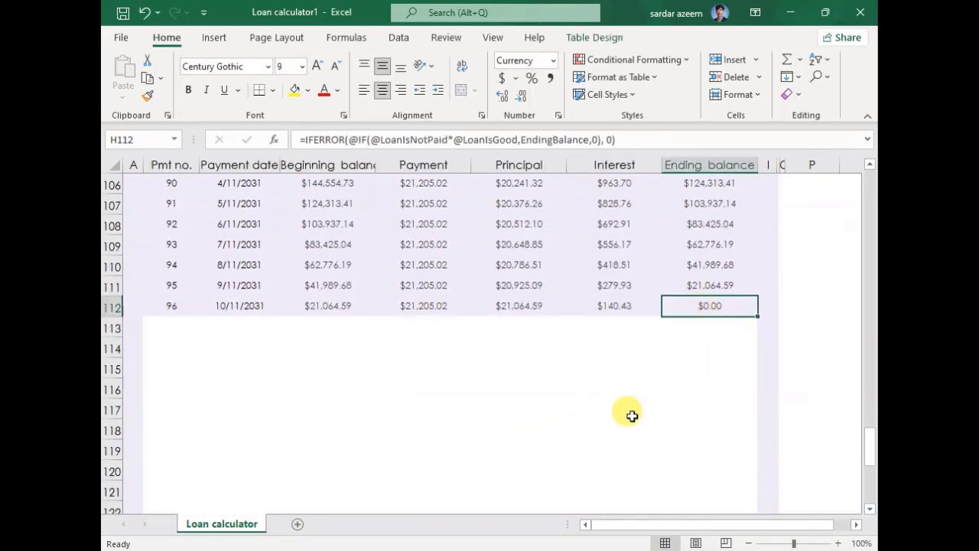
scroll(628, 413, up, 19)
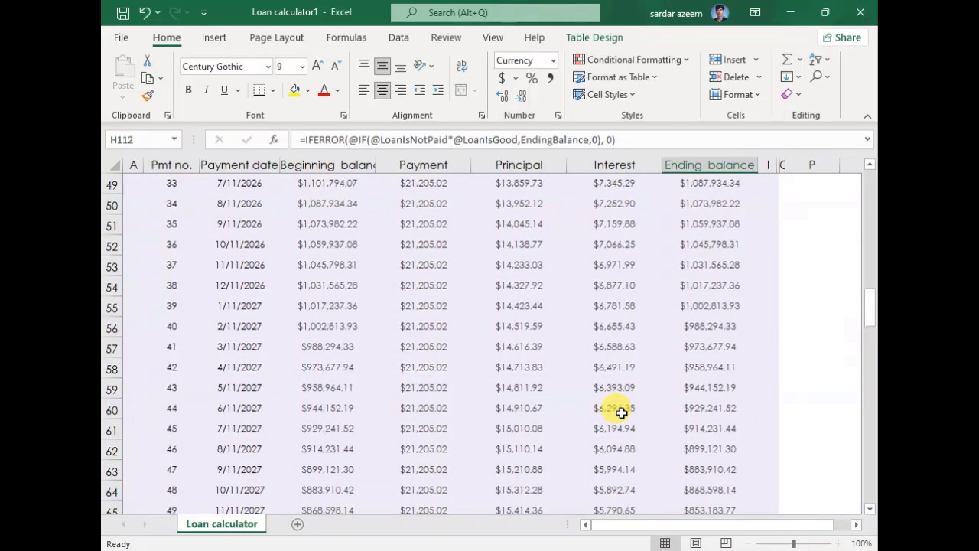
scroll(621, 413, up, 16)
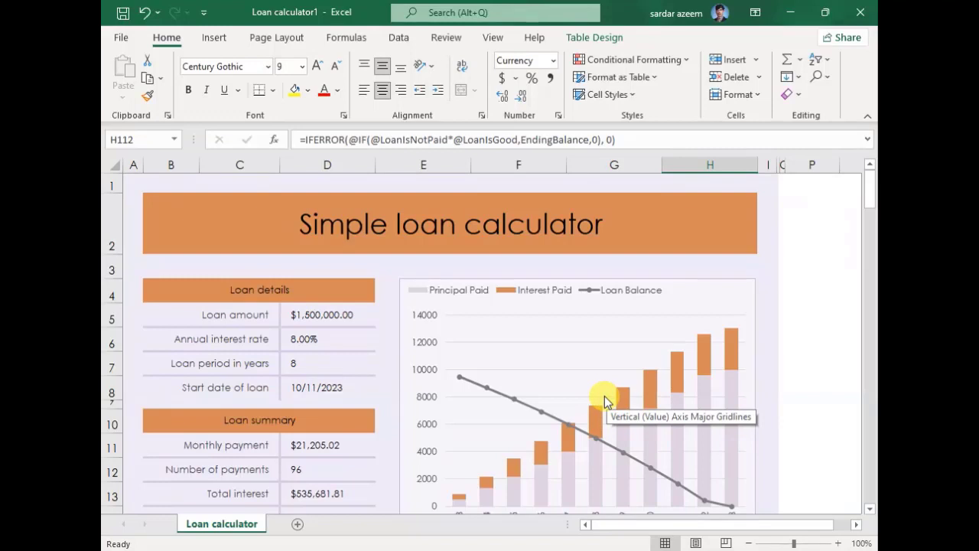
Create a new workbook from the Simple invoice template in the Business category of online templates
click(114, 37)
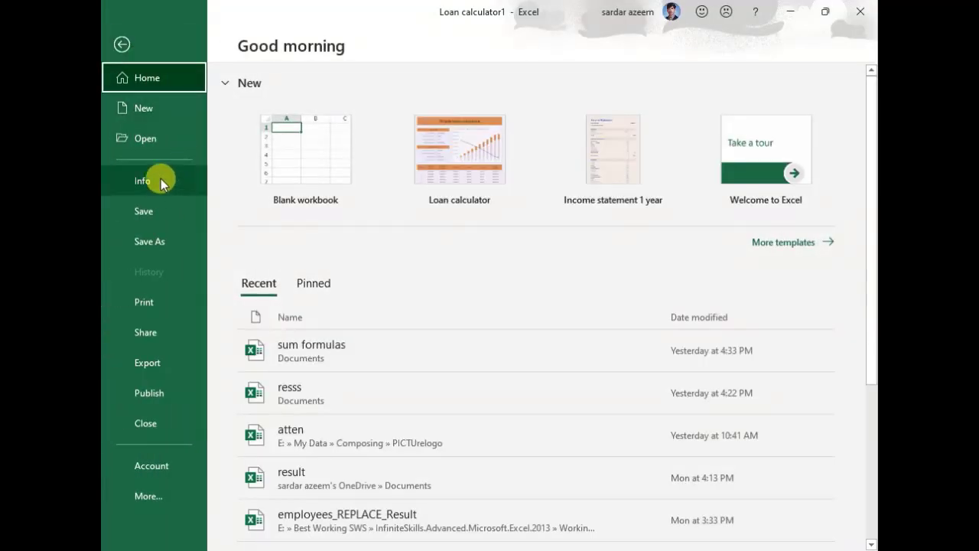
click(145, 109)
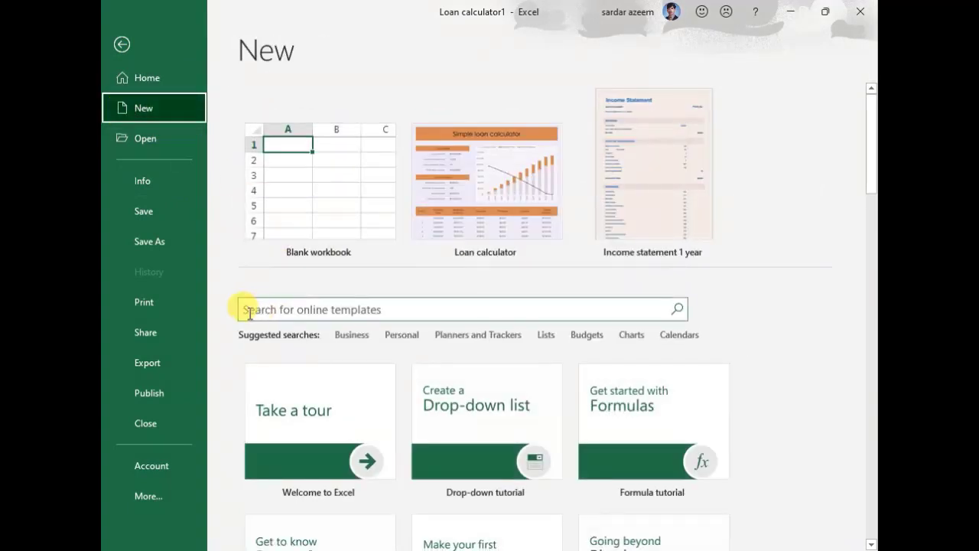
click(350, 334)
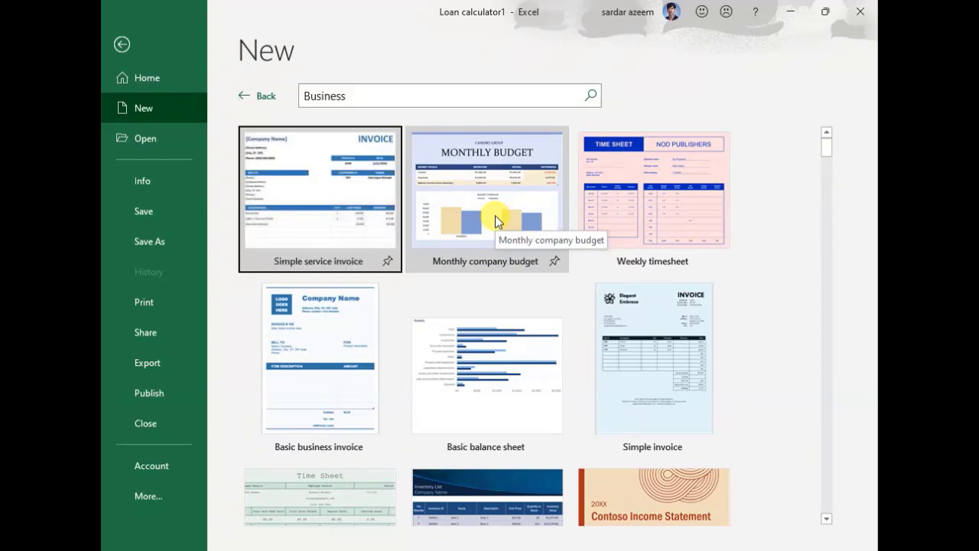
scroll(642, 385, down, 1)
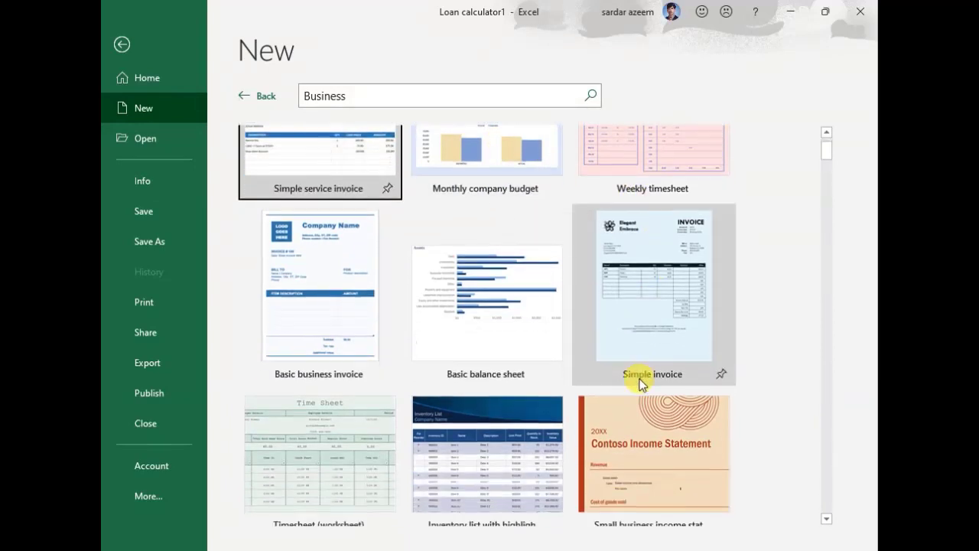
click(633, 314)
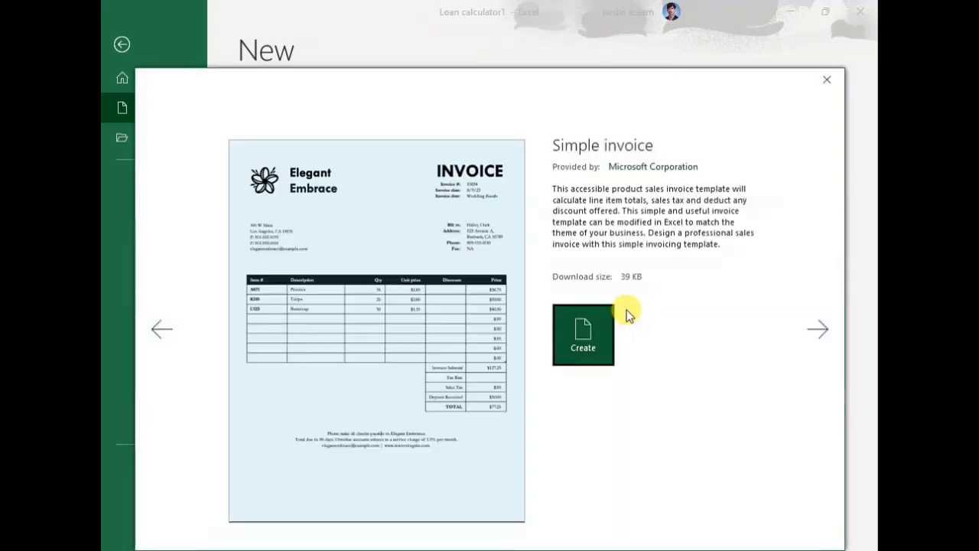
click(599, 345)
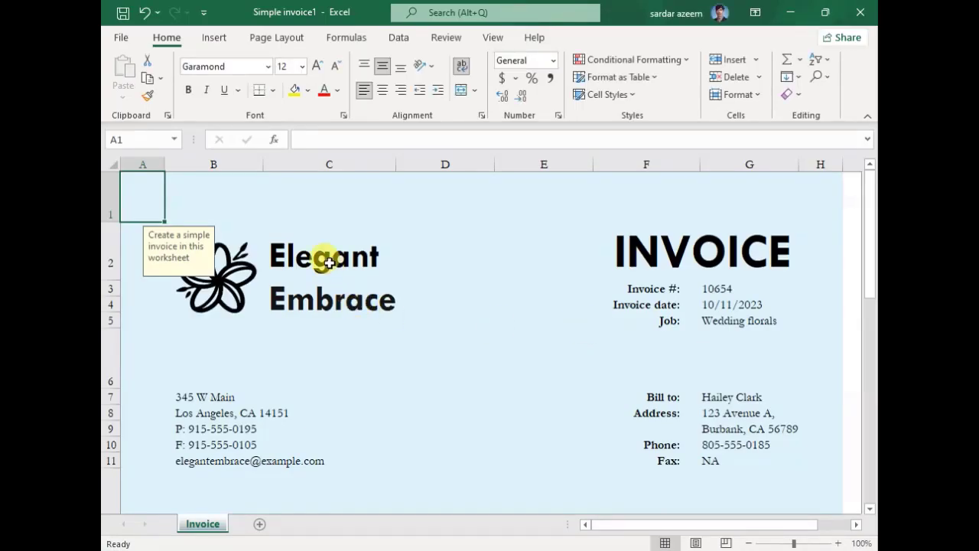
Change the invoice's company name to "Skills Master" in C2 and "Computer" in C3
click(324, 260)
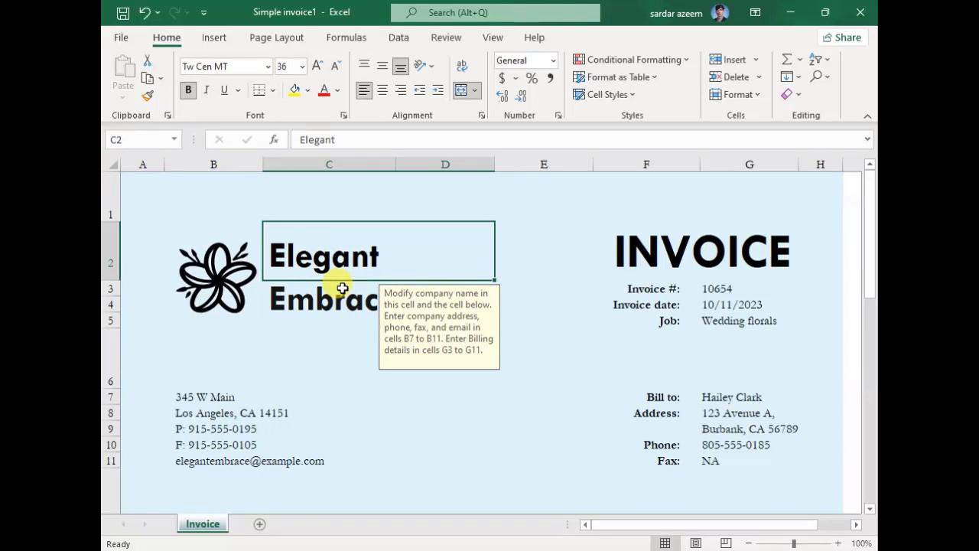
text(Skills)
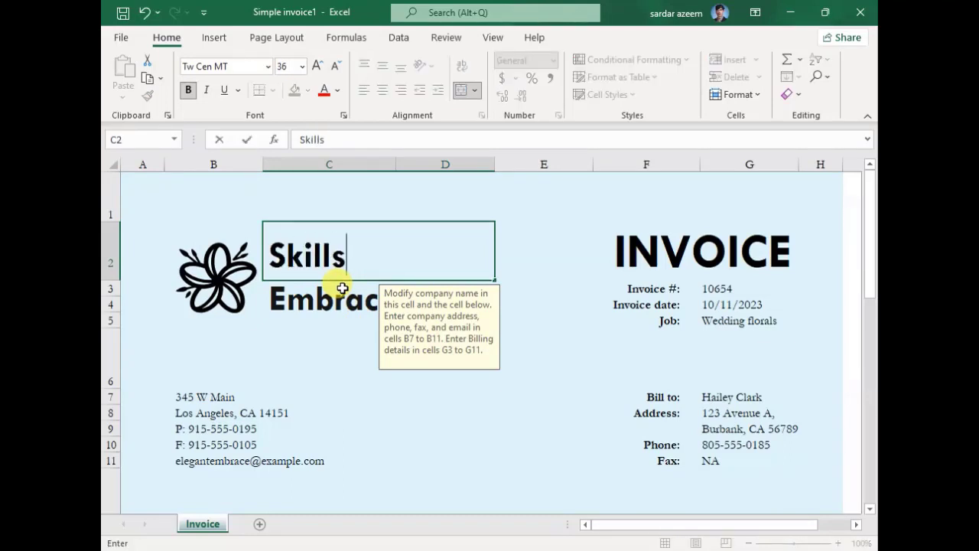
text( Master)
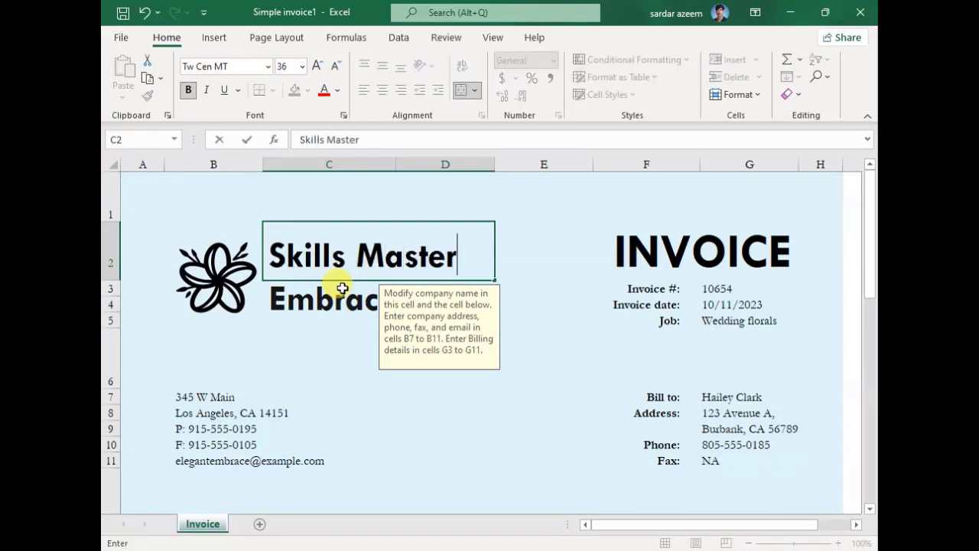
click(309, 301)
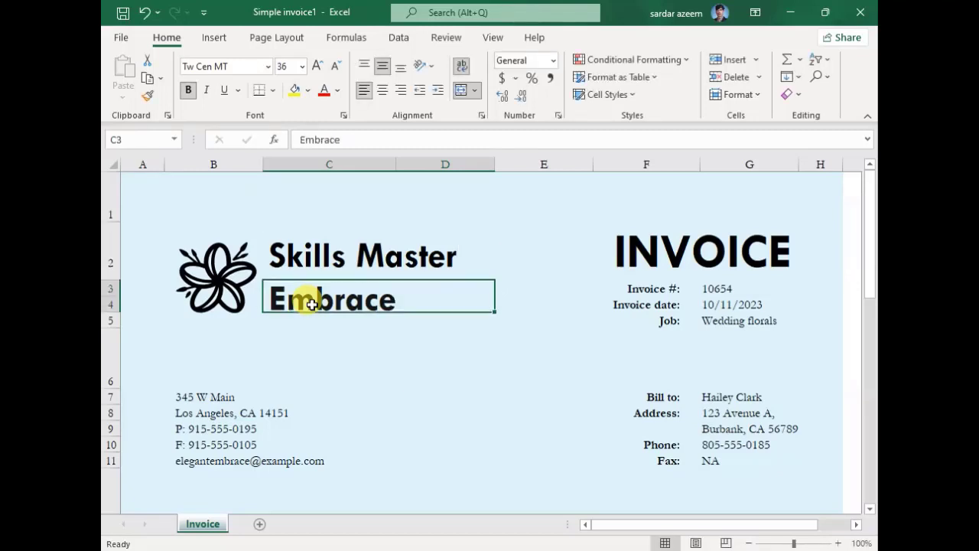
key(ctrl+c)
text(omputer)
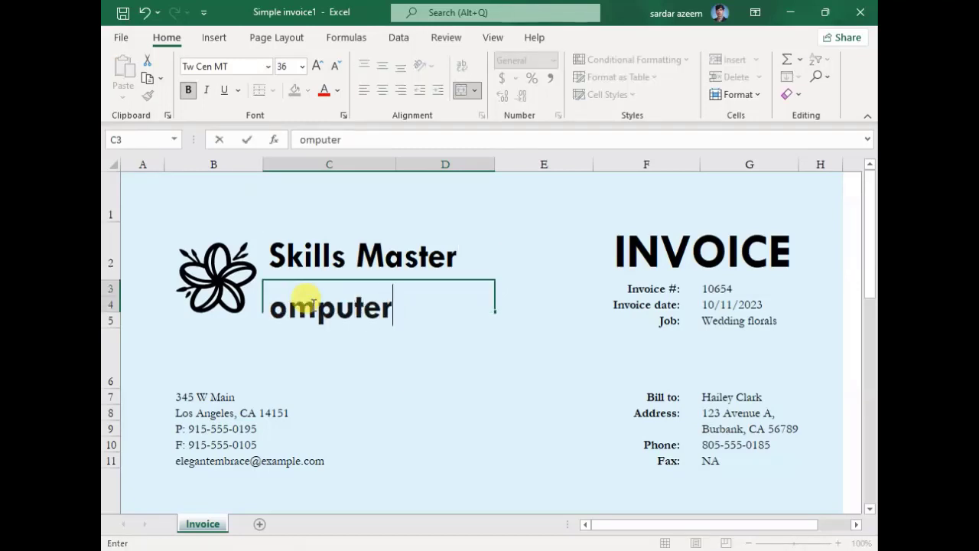
click(271, 304)
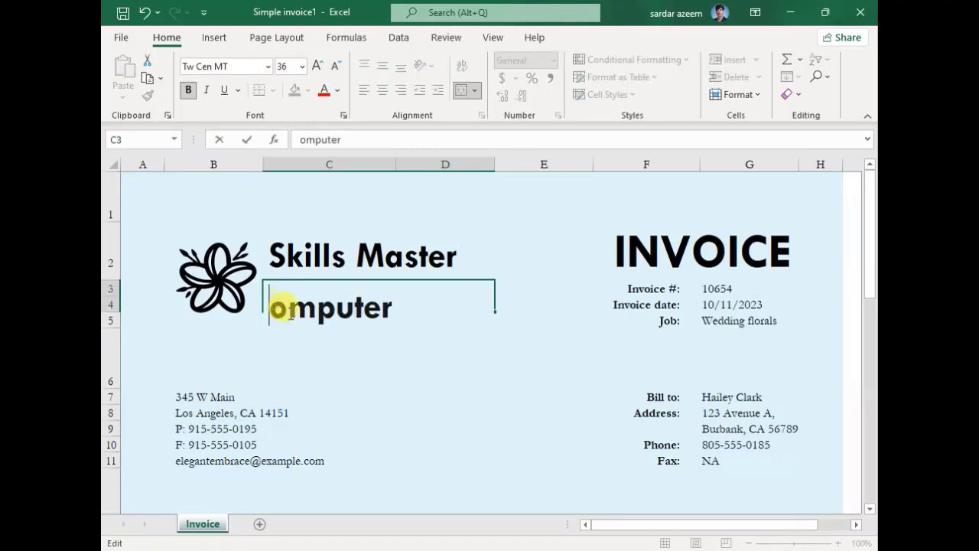
text(C)
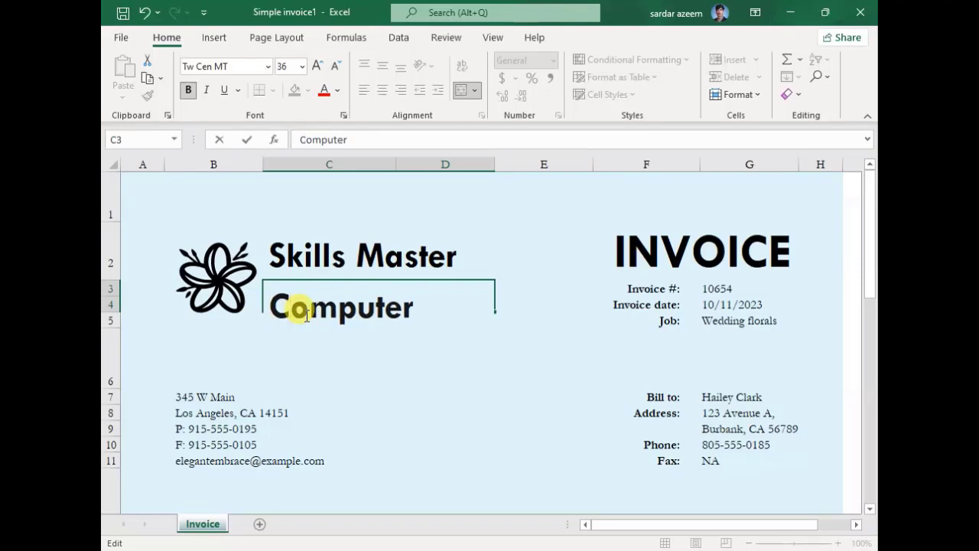
click(200, 274)
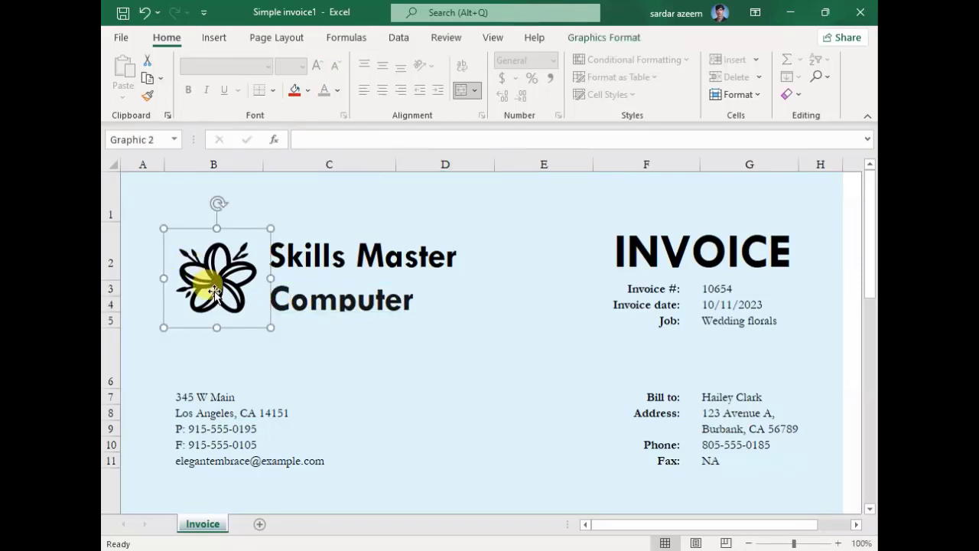
Set the invoice's job type in G5 to "Computers"
click(651, 230)
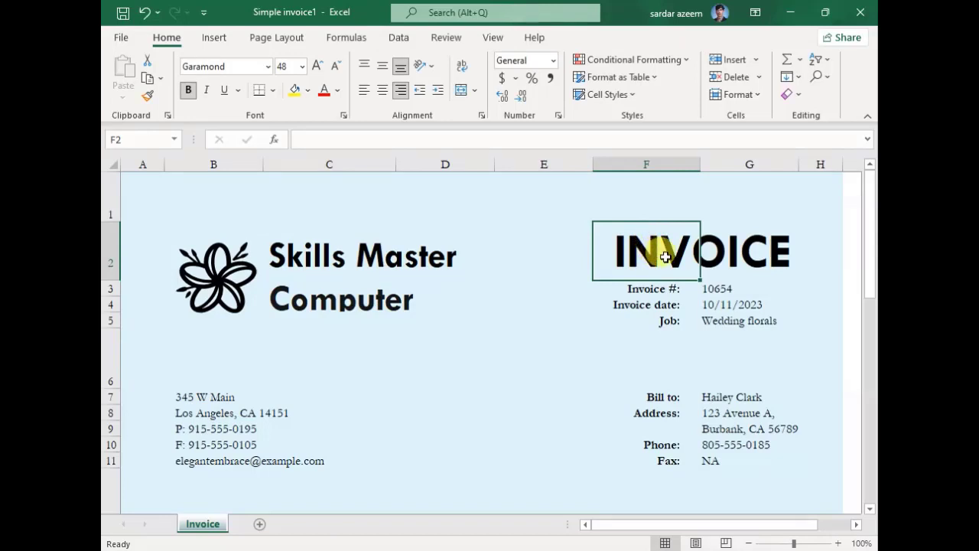
click(686, 286)
click(728, 287)
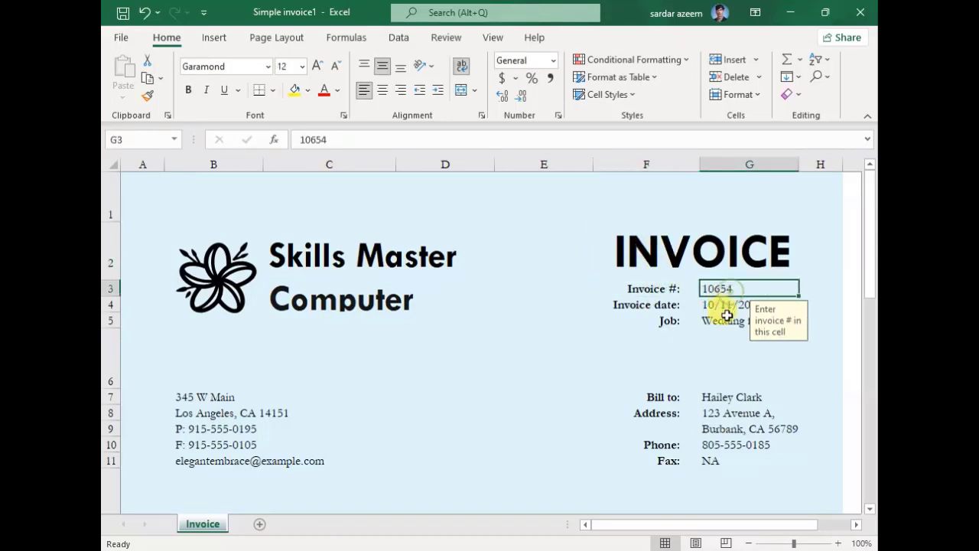
click(727, 317)
scroll(678, 337, down, 2)
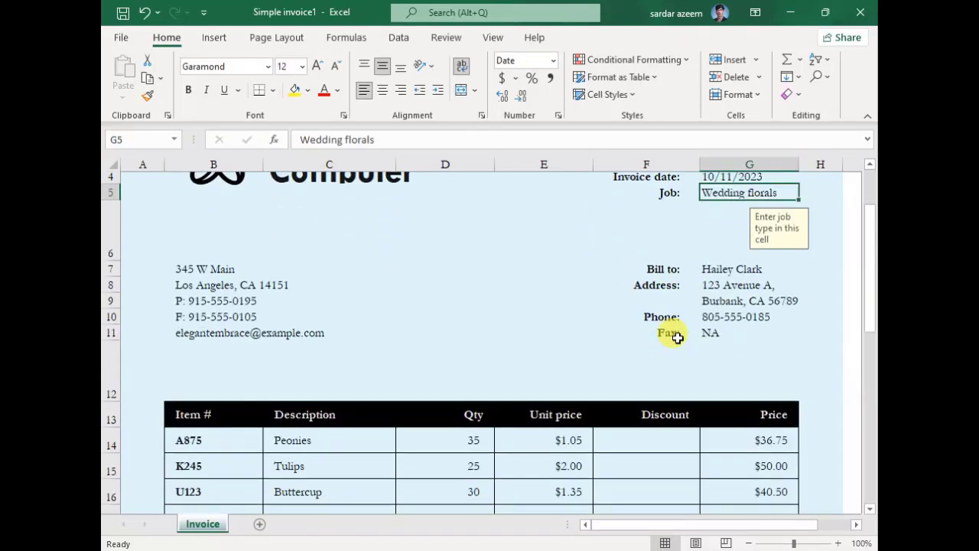
scroll(677, 337, up, 1)
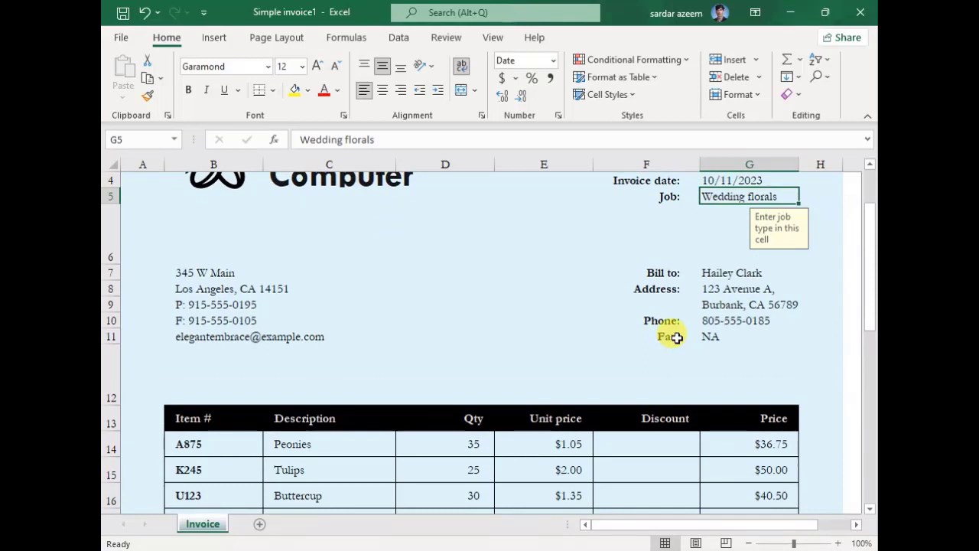
text(Compu)
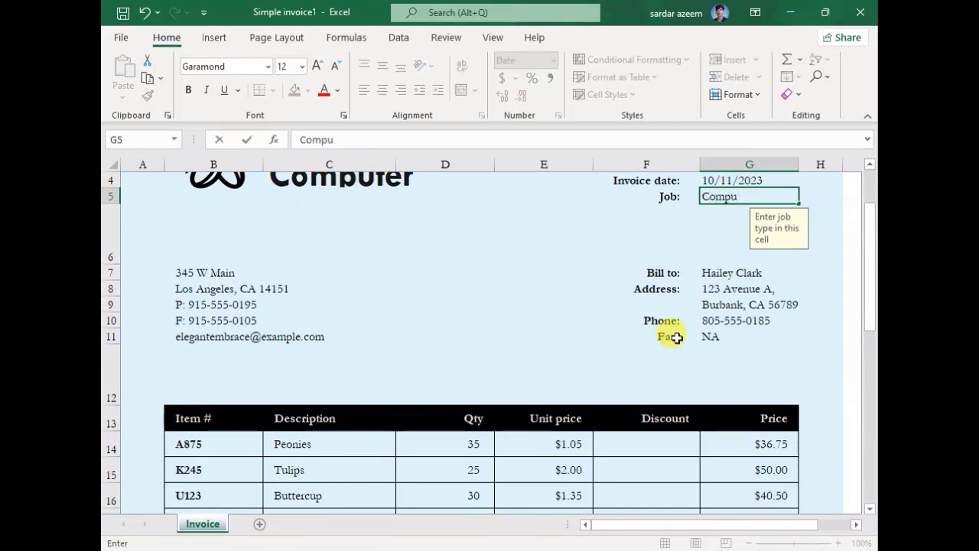
text(ters)
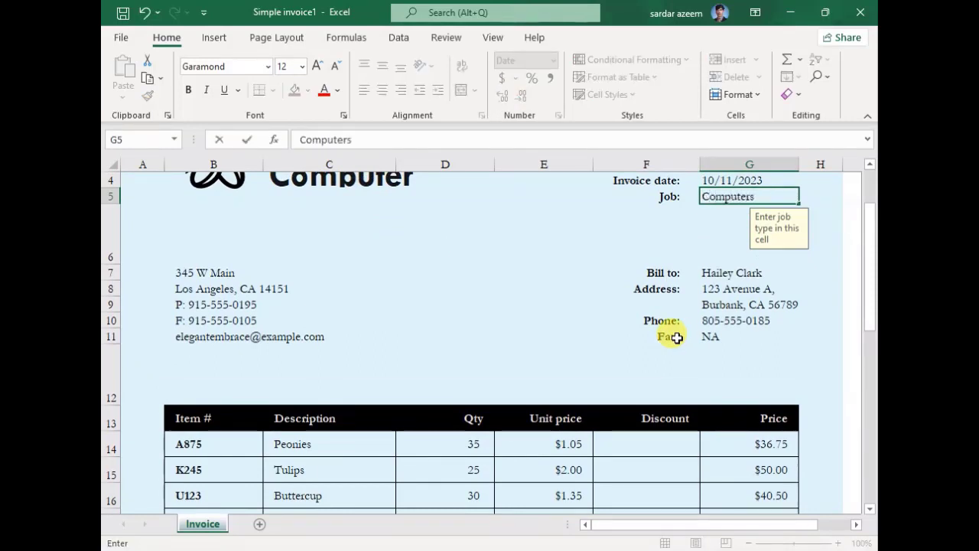
click(292, 302)
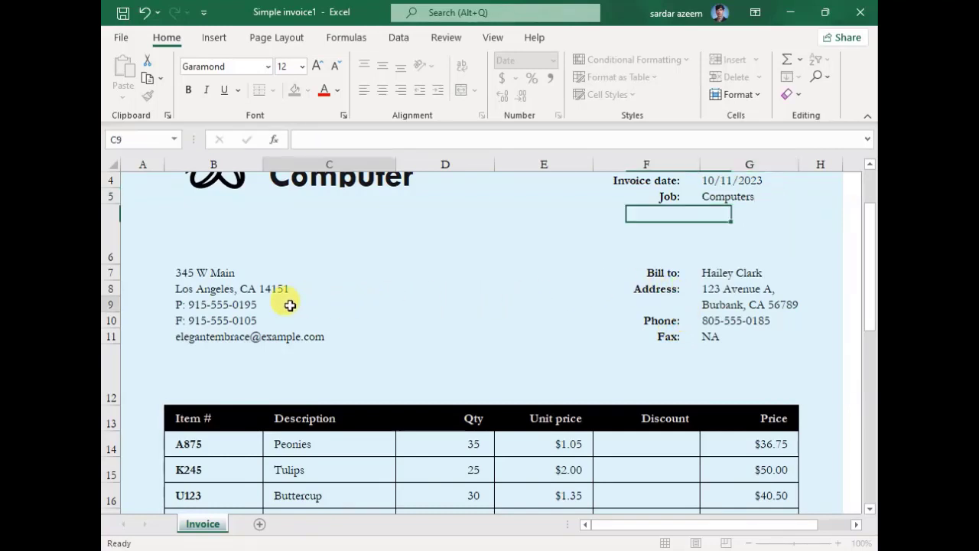
click(238, 288)
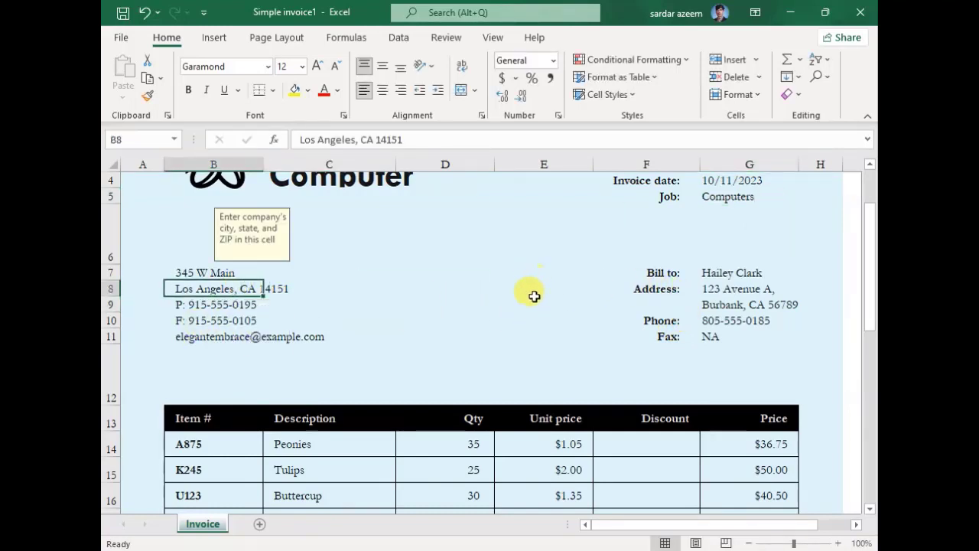
Fill in the first invoice item in row 14 with description LCD, quantity 10 and unit price 5000
scroll(531, 291, down, 2)
click(322, 305)
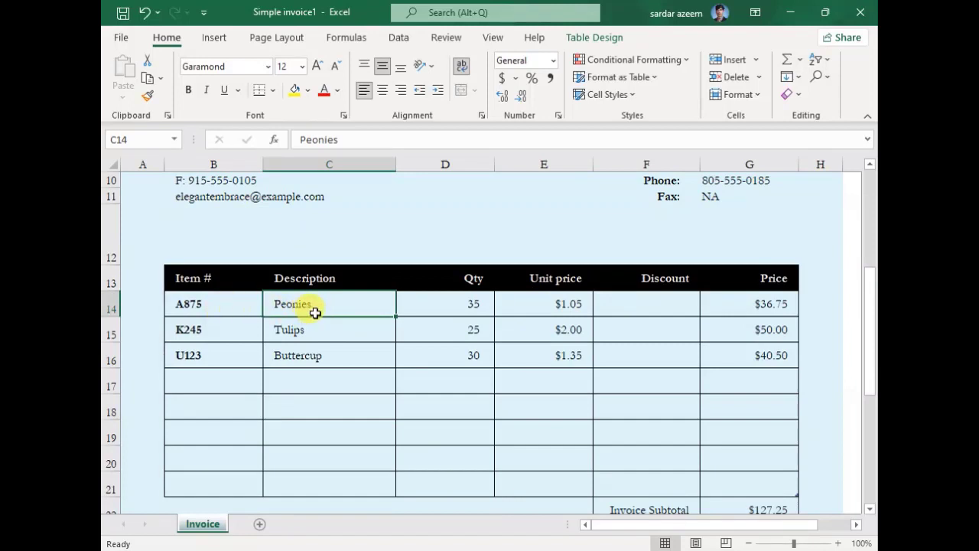
text(LCD)
key(Tab)
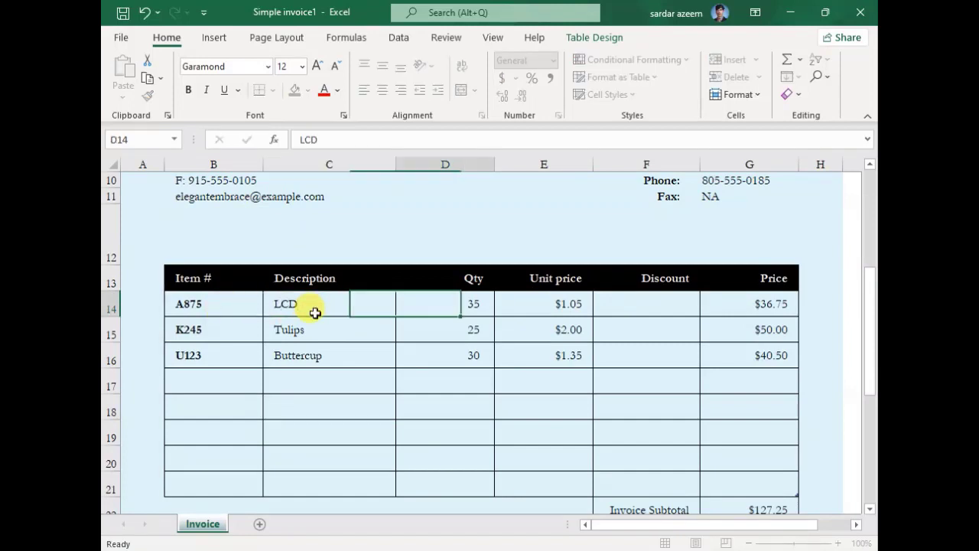
text(10)
key(Tab)
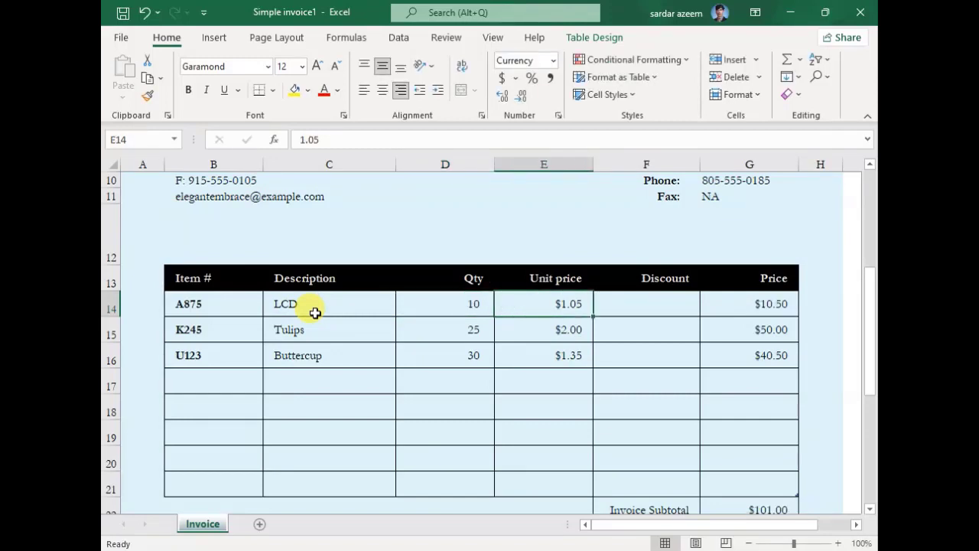
text(5000)
key(Return)
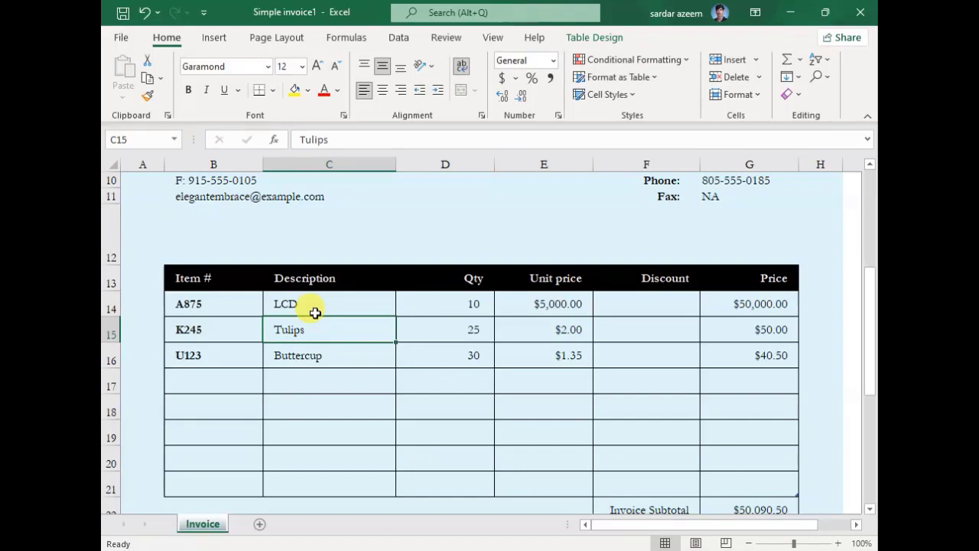
Change the second invoice item in row 15 to description Kb with a unit price of 700
text(Kb)
key(Tab)
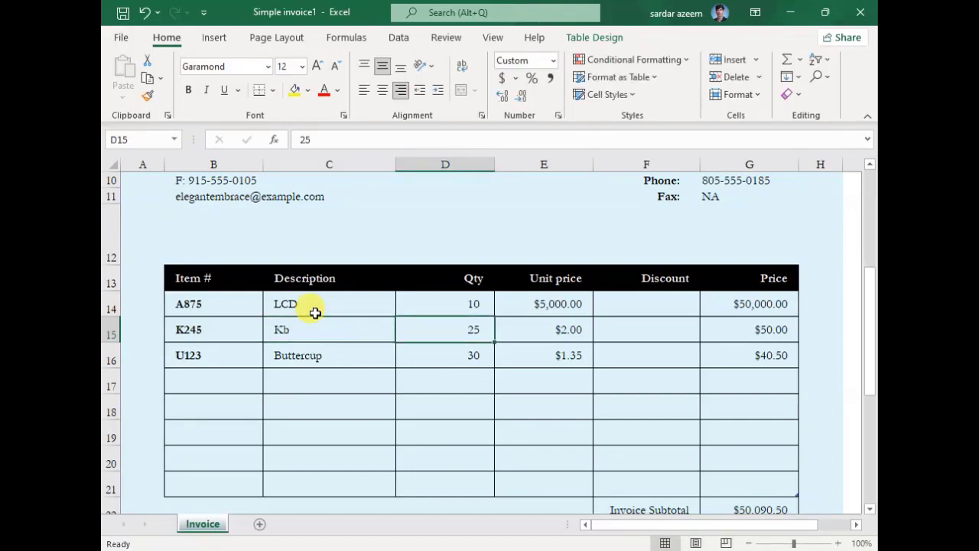
key(Tab)
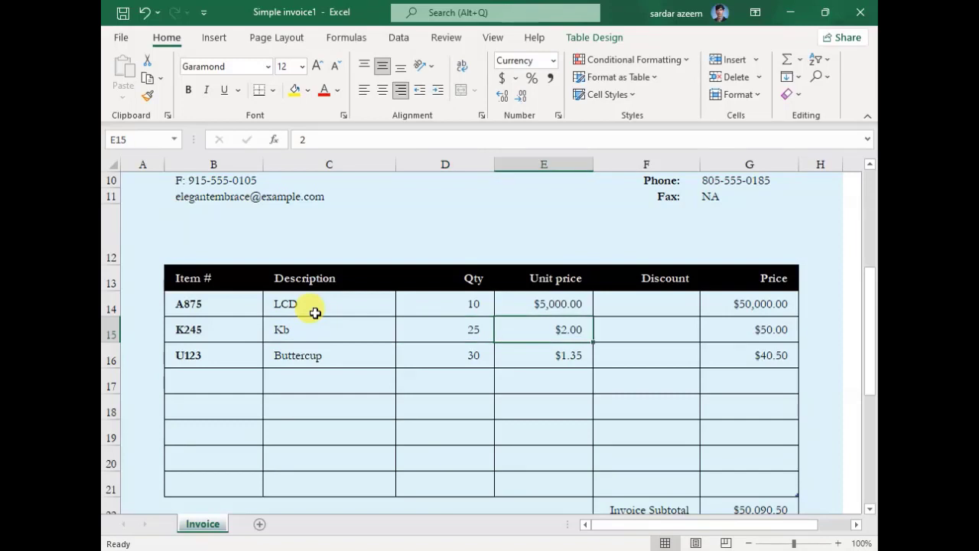
text(7)
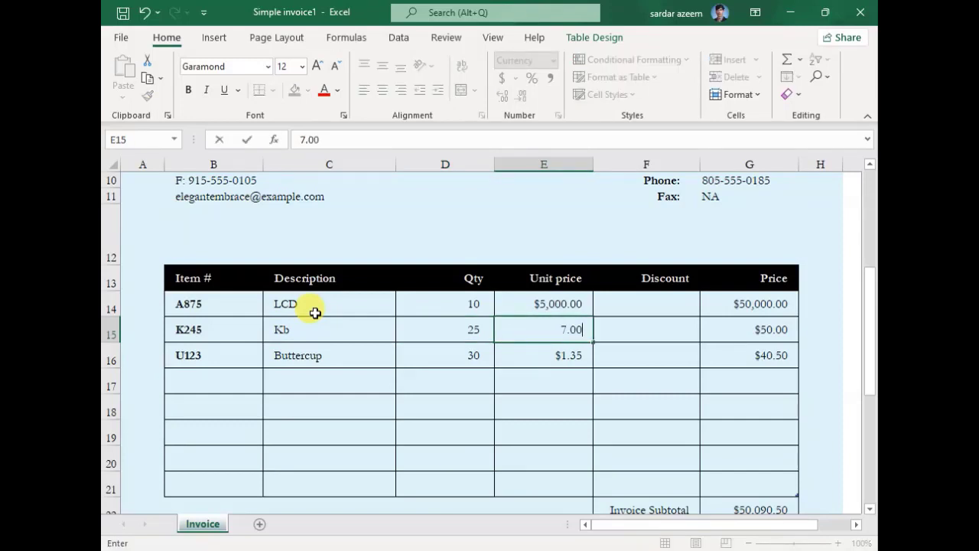
text(.00)
key(BackSpace)
key(Return)
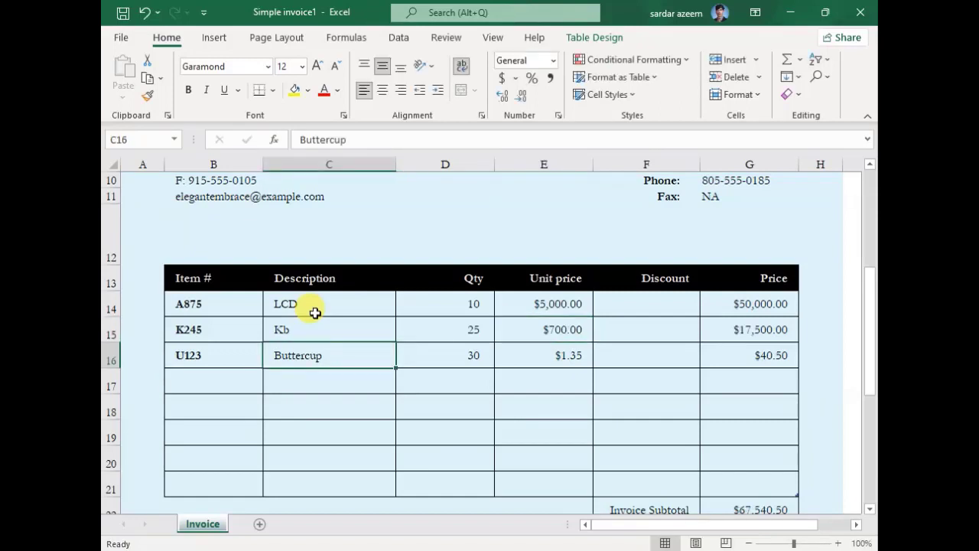
Change the third invoice item in row 16 to description Mouse with a unit price of 500, and view the invoice totals
text(Mo)
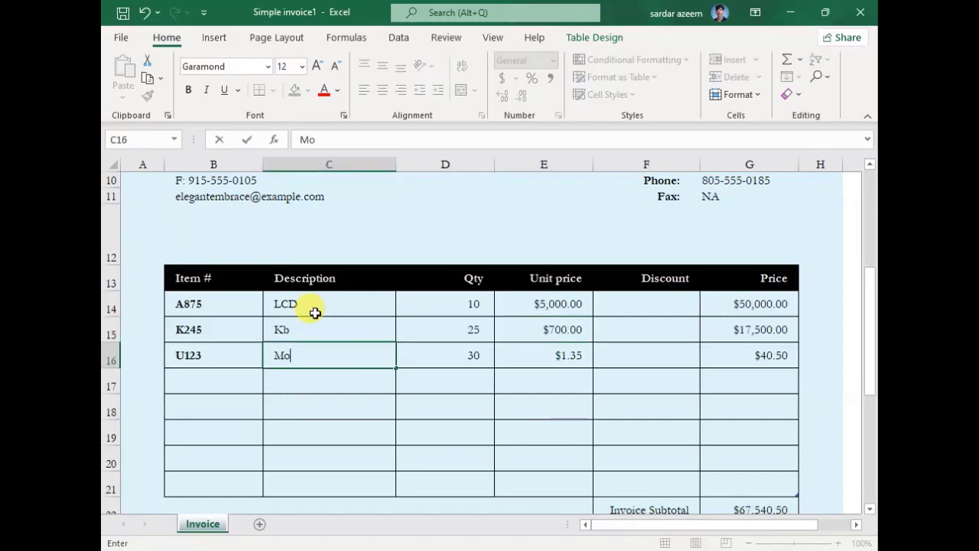
text(use)
key(Tab)
key(Tab)
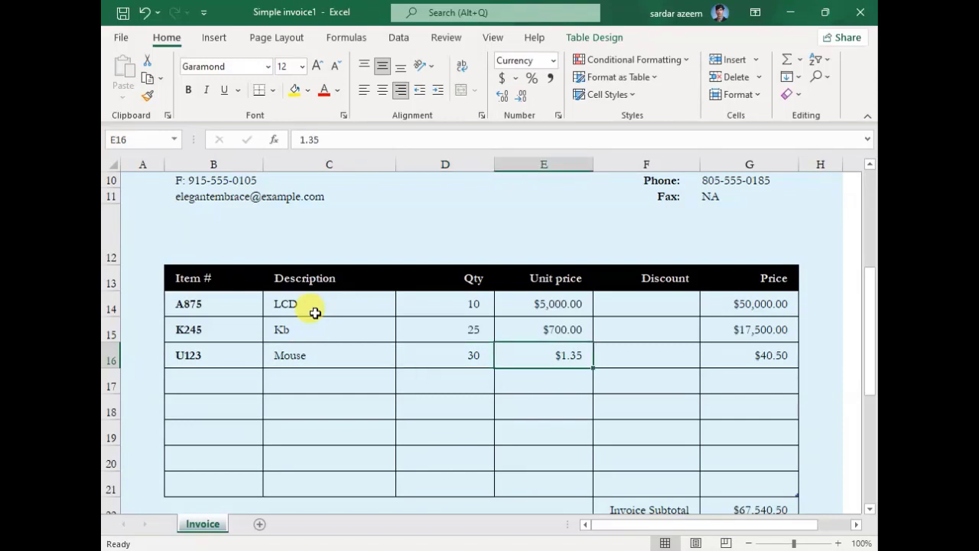
text(500)
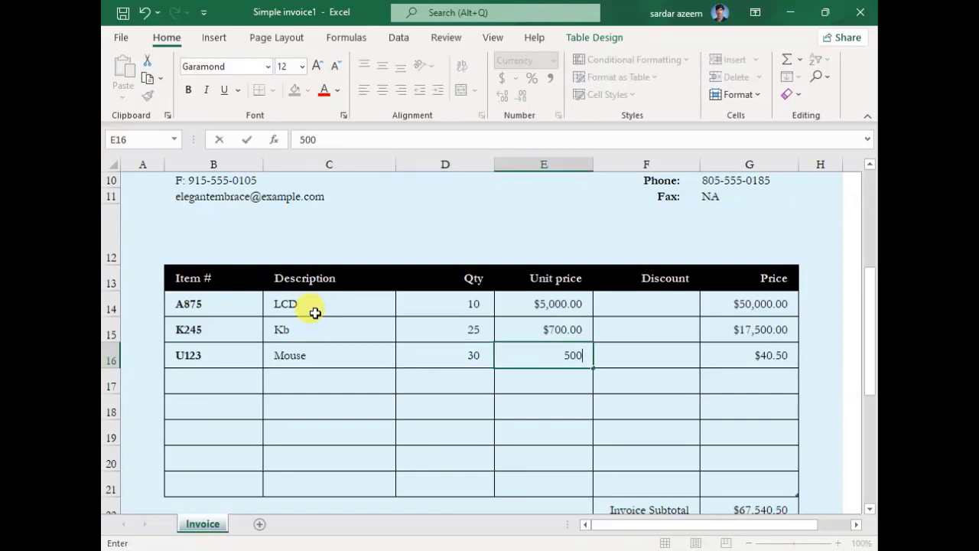
key(Return)
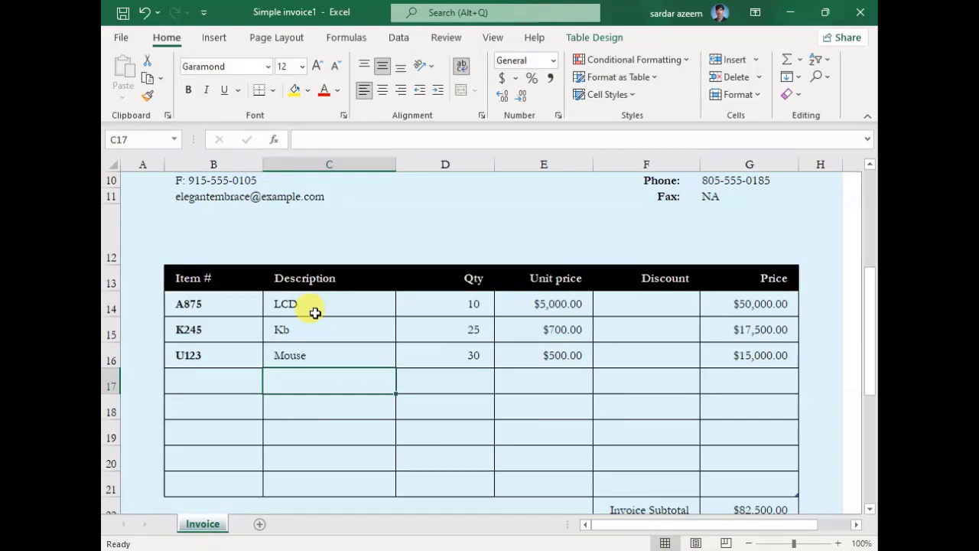
scroll(639, 377, down, 3)
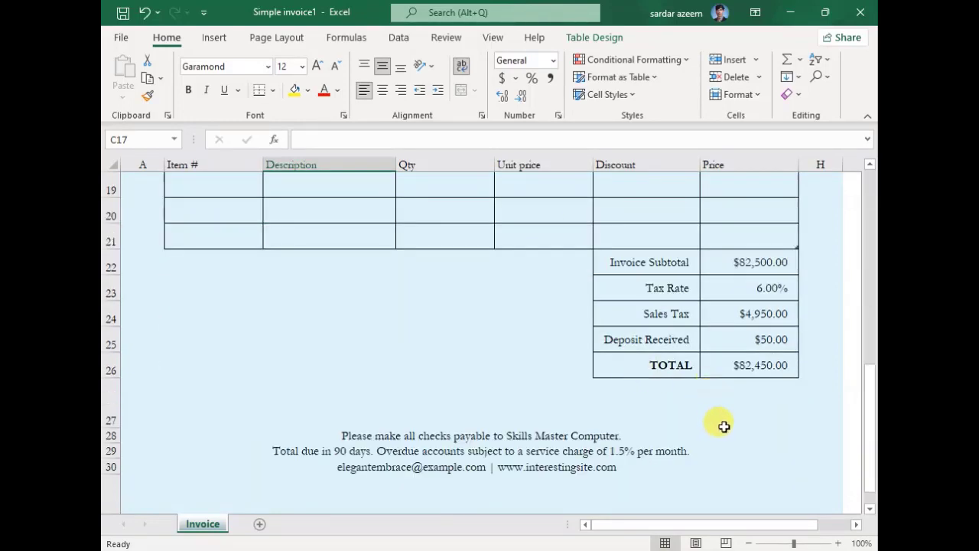
Start a new workbook from a template and browse the suggested Calendars category of online templates
scroll(723, 426, up, 5)
scroll(724, 426, up, 2)
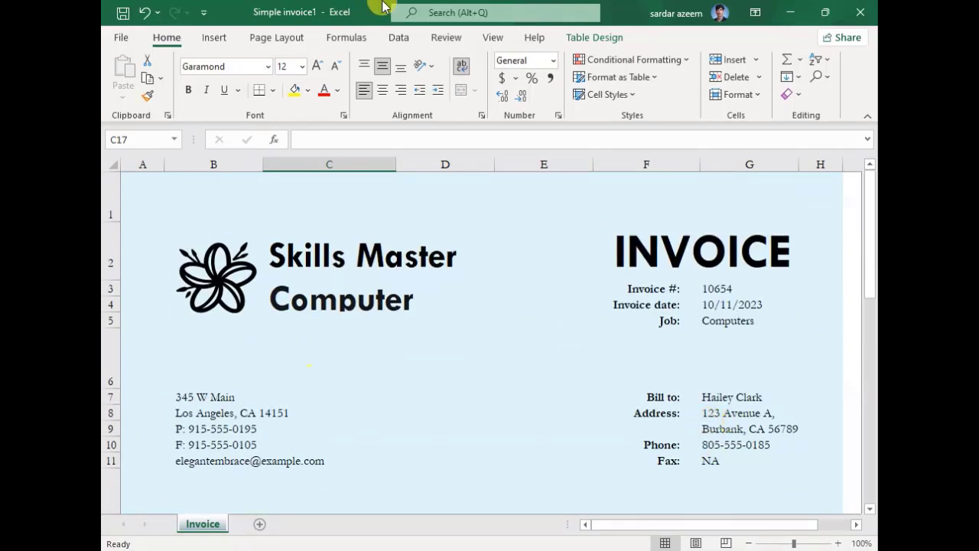
click(120, 37)
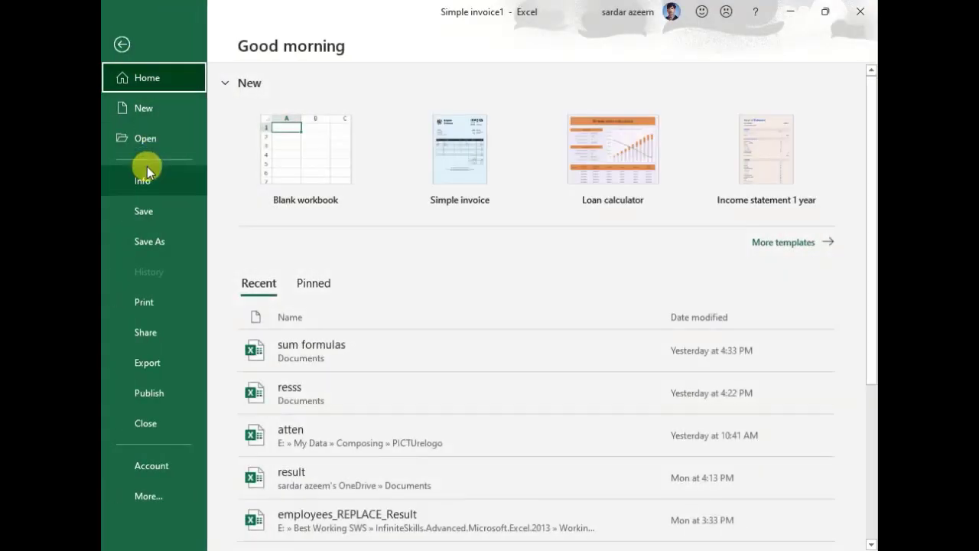
click(146, 117)
scroll(451, 374, down, 3)
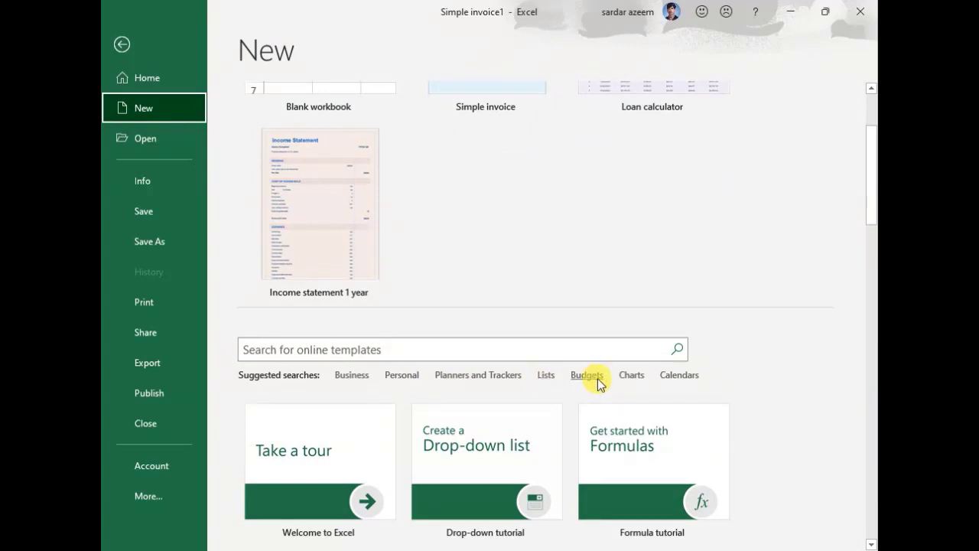
click(673, 375)
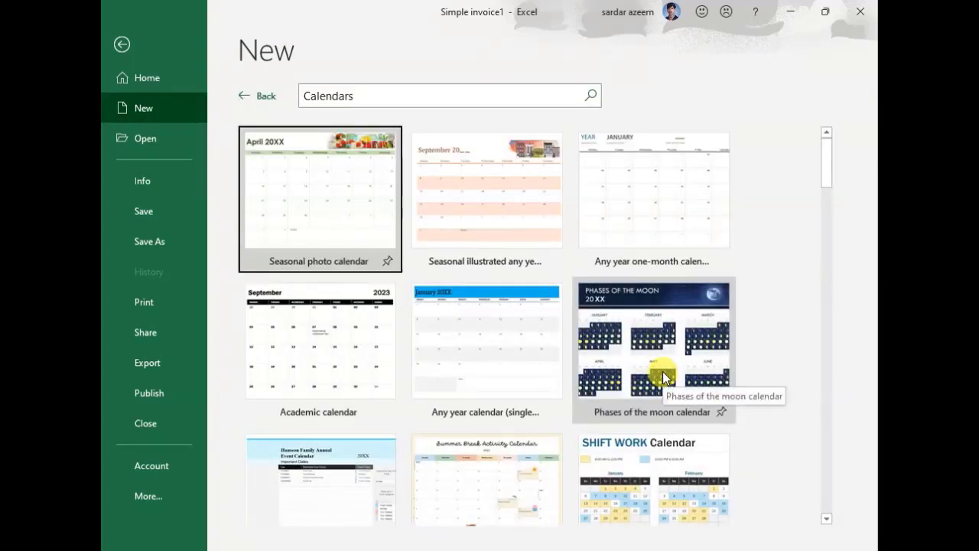
Choose the Phases of the moon calendar among the calendar templates and create a workbook from it
scroll(467, 310, down, 2)
scroll(467, 315, down, 1)
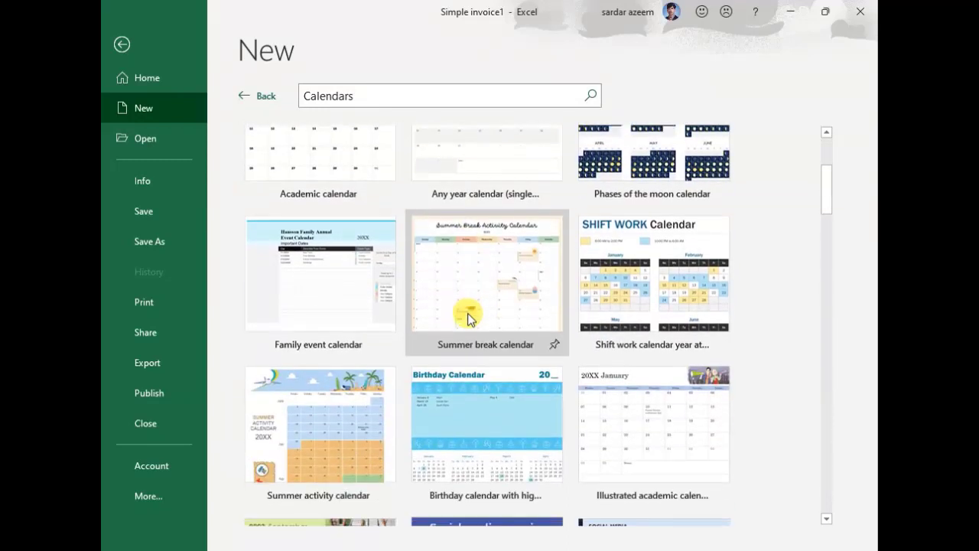
scroll(466, 312, down, 2)
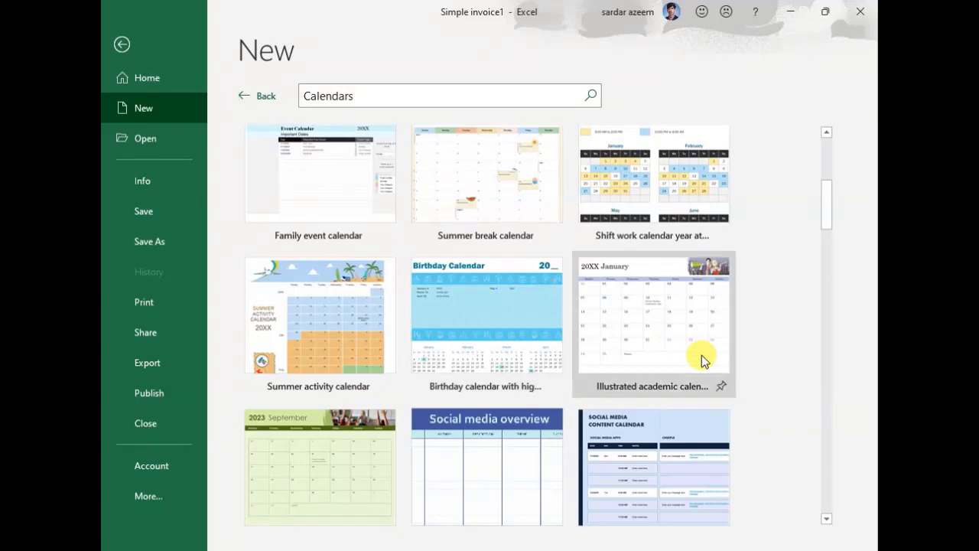
scroll(697, 357, down, 2)
scroll(687, 348, up, 2)
scroll(685, 346, down, 2)
scroll(684, 347, up, 4)
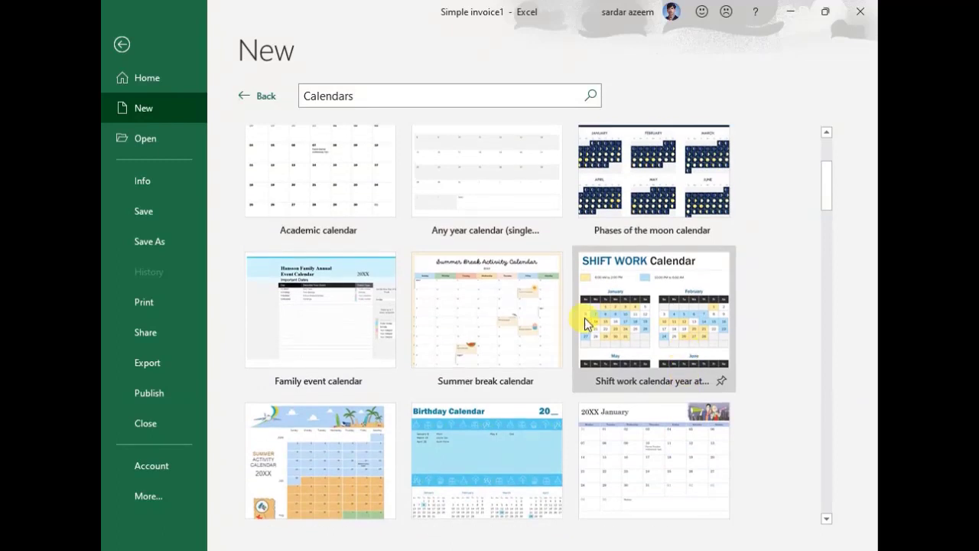
click(622, 186)
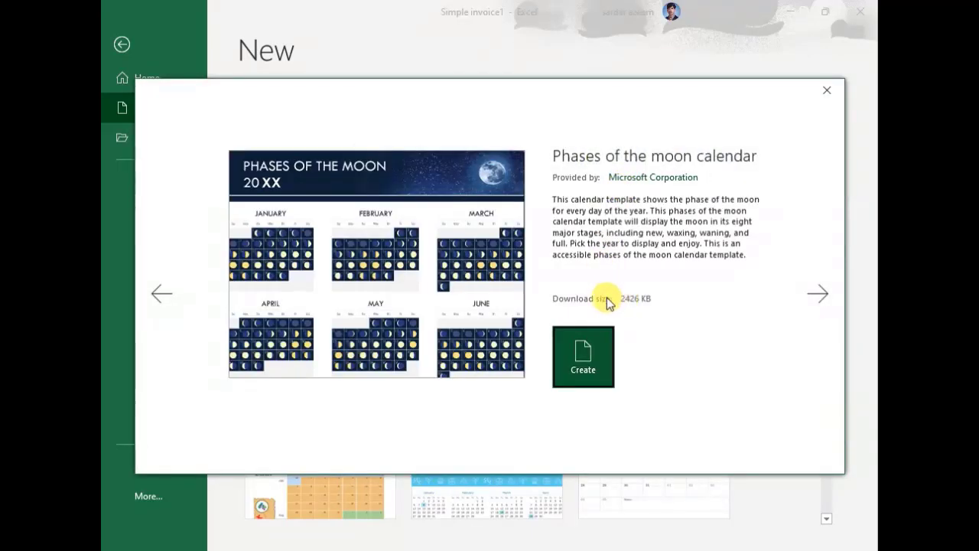
click(602, 366)
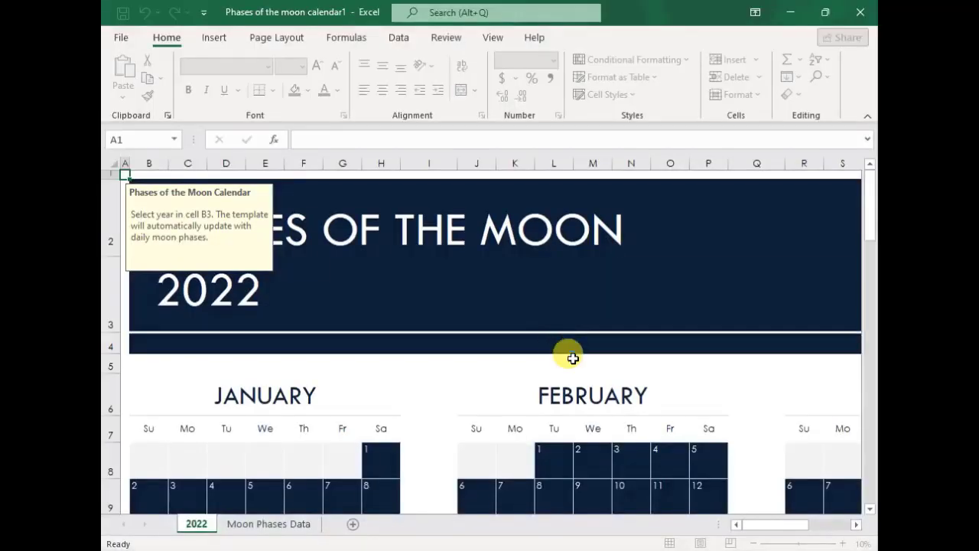
Examine the moon phase calendar from January through December, zooming the sheet out to 32%
scroll(582, 328, down, 2)
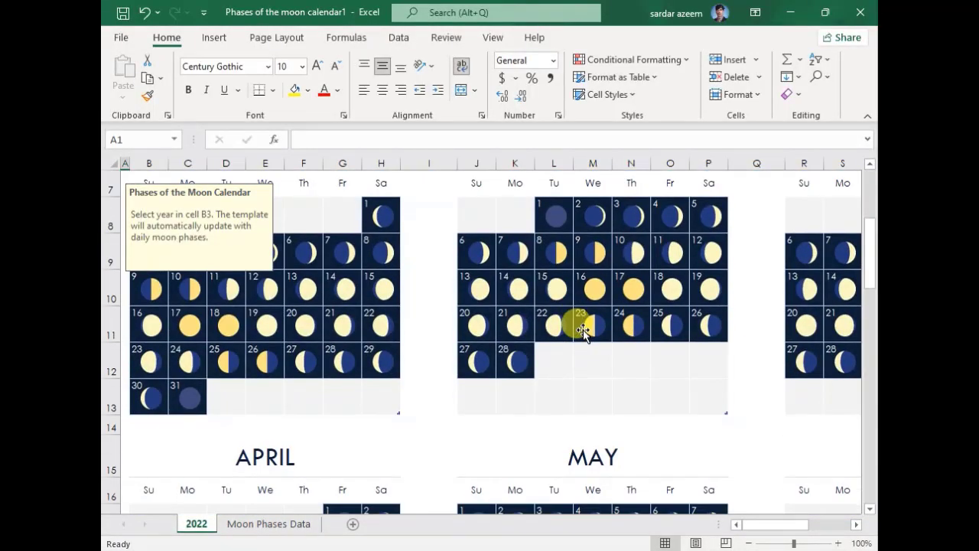
scroll(629, 361, down, 3)
scroll(630, 361, down, 5)
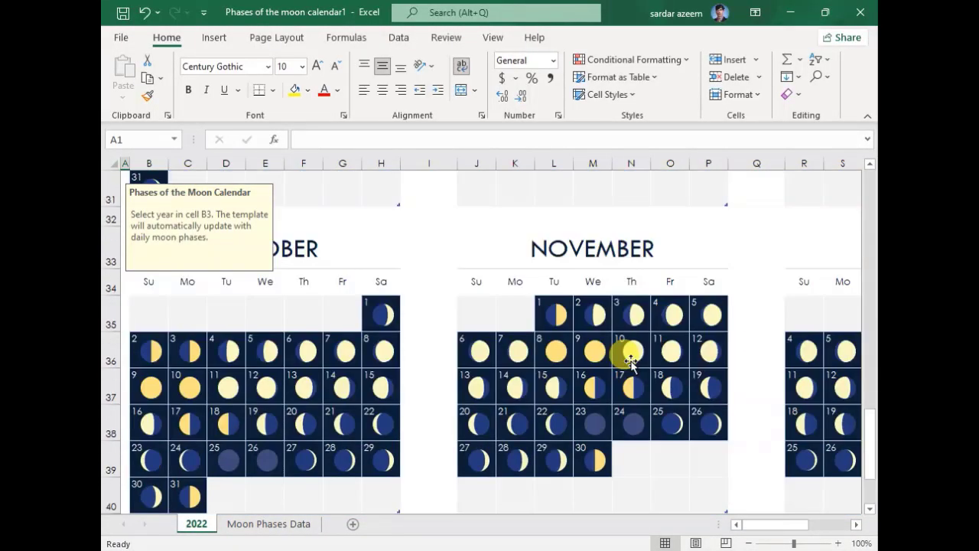
scroll(630, 361, up, 9)
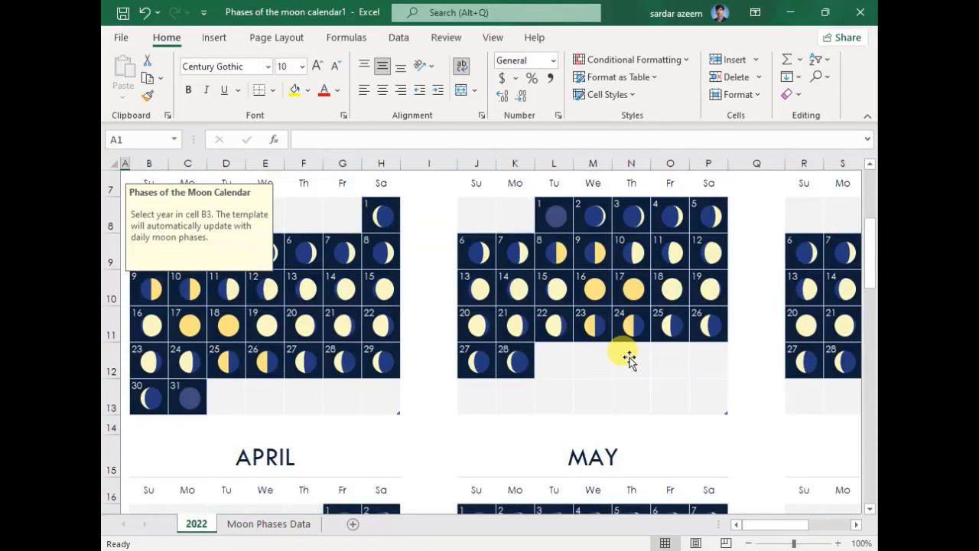
scroll(629, 361, up, 2)
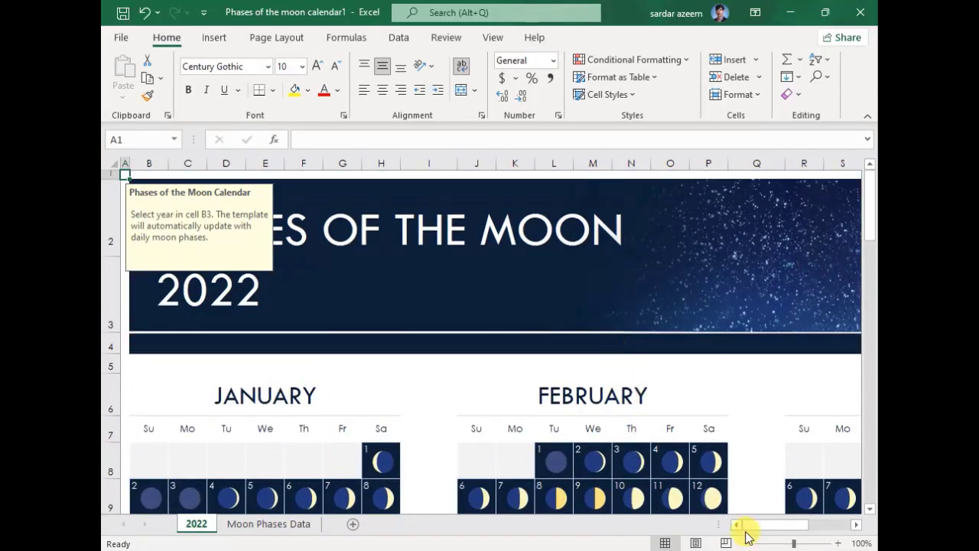
click(767, 543)
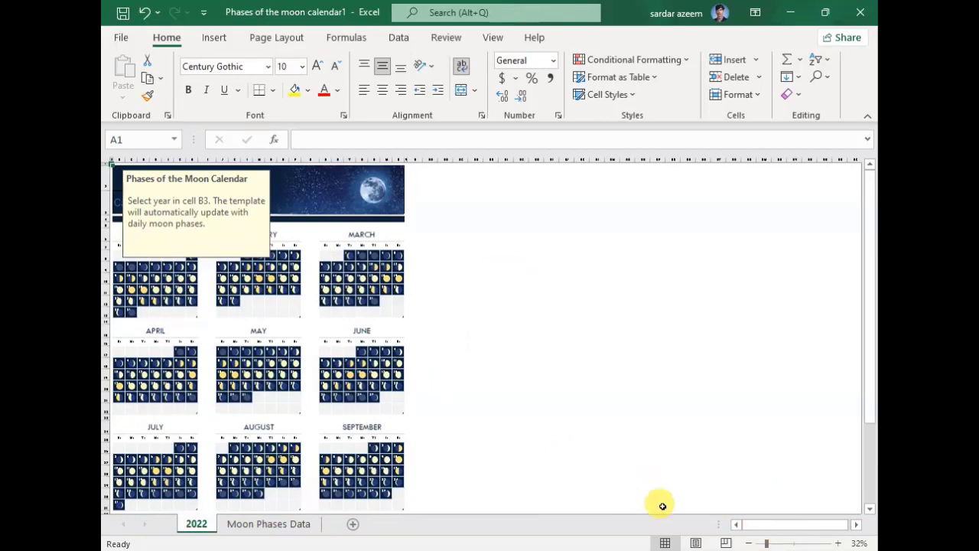
scroll(363, 424, down, 5)
scroll(373, 418, up, 5)
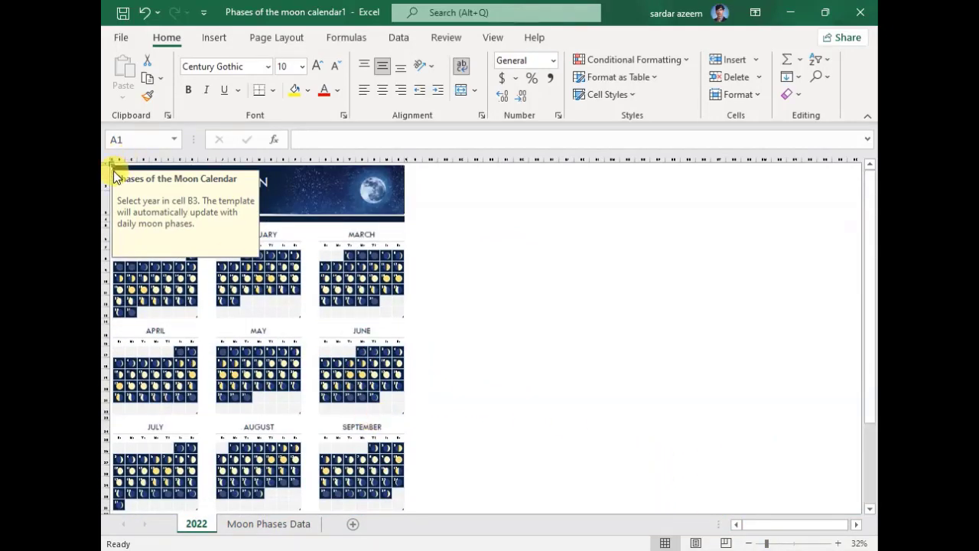
Look over the months again, open the calendar's year in B3 for editing, and leave the cell
click(503, 263)
scroll(428, 306, down, 3)
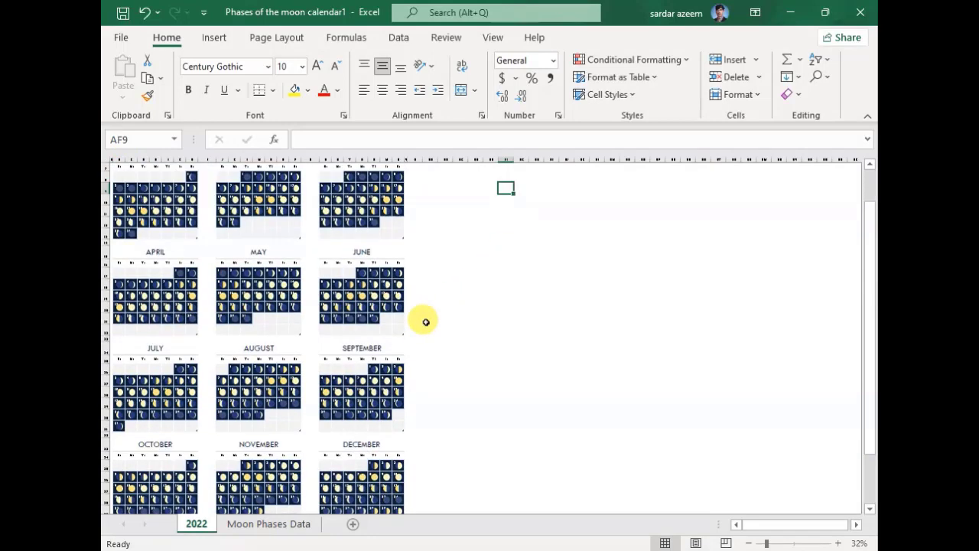
scroll(426, 322, up, 3)
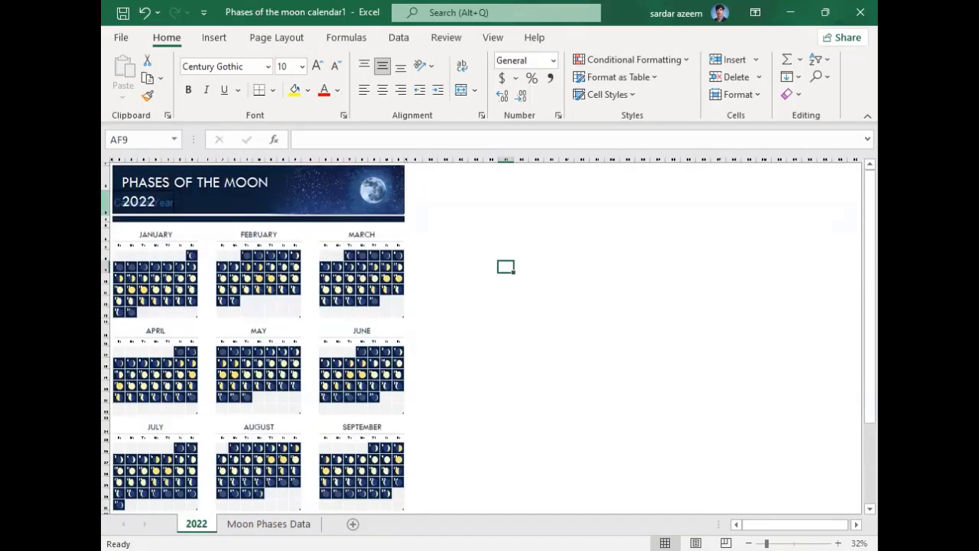
double_click(138, 202)
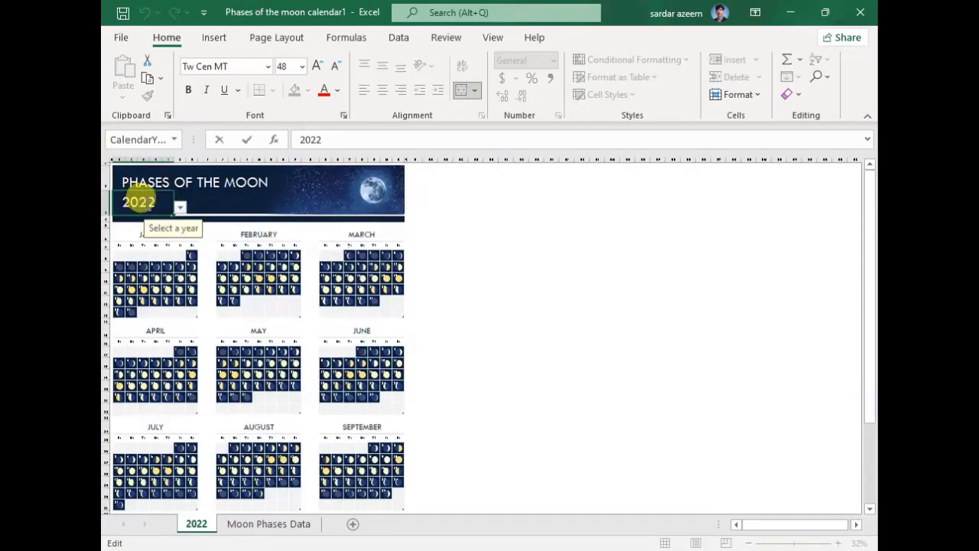
click(664, 315)
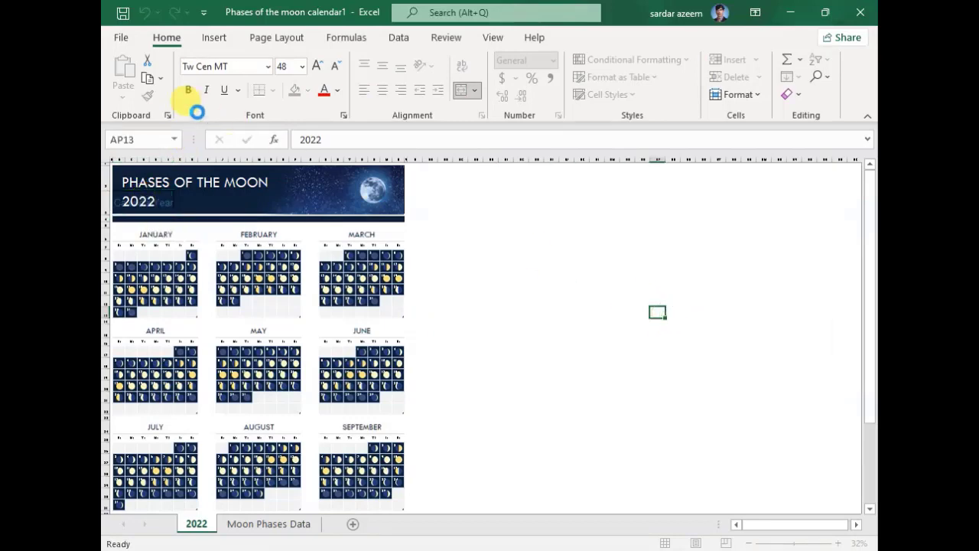
click(120, 36)
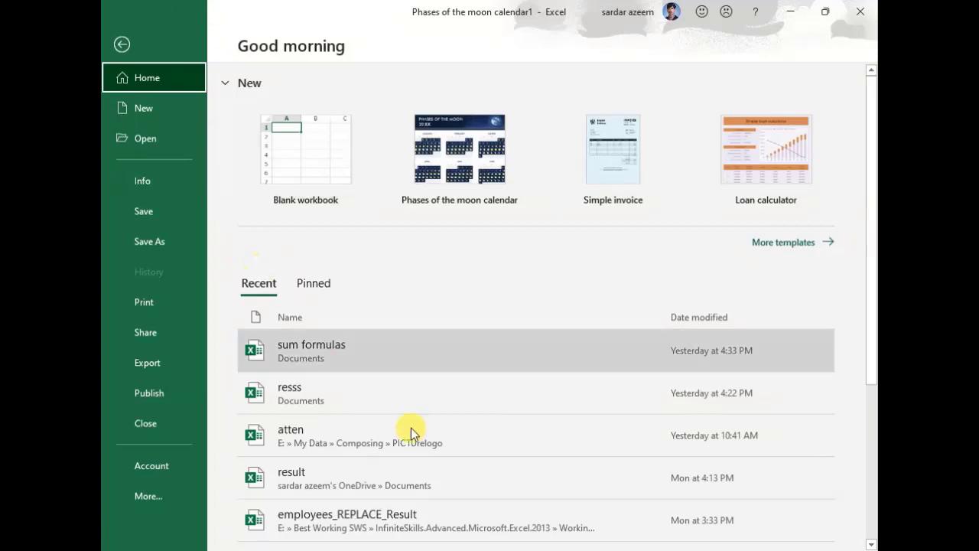
click(501, 550)
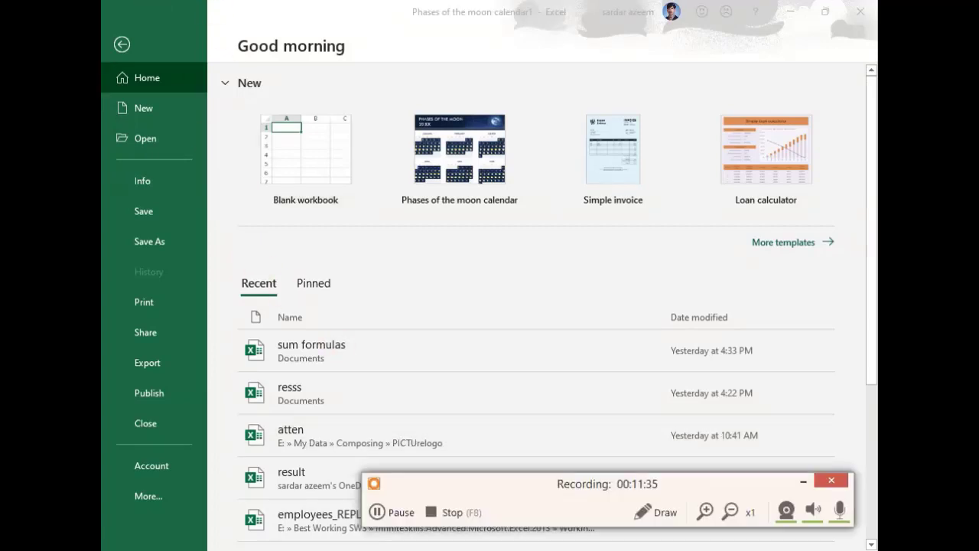
click(448, 512)
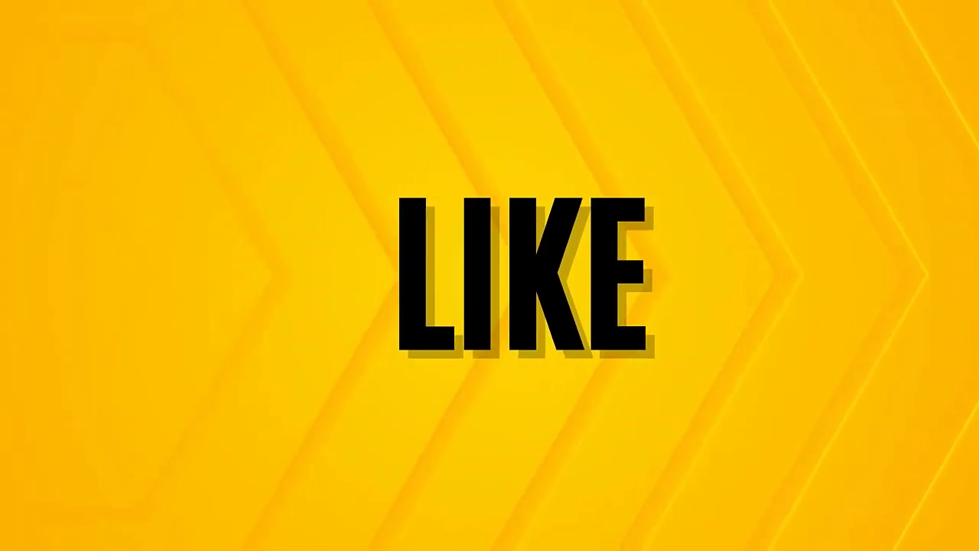